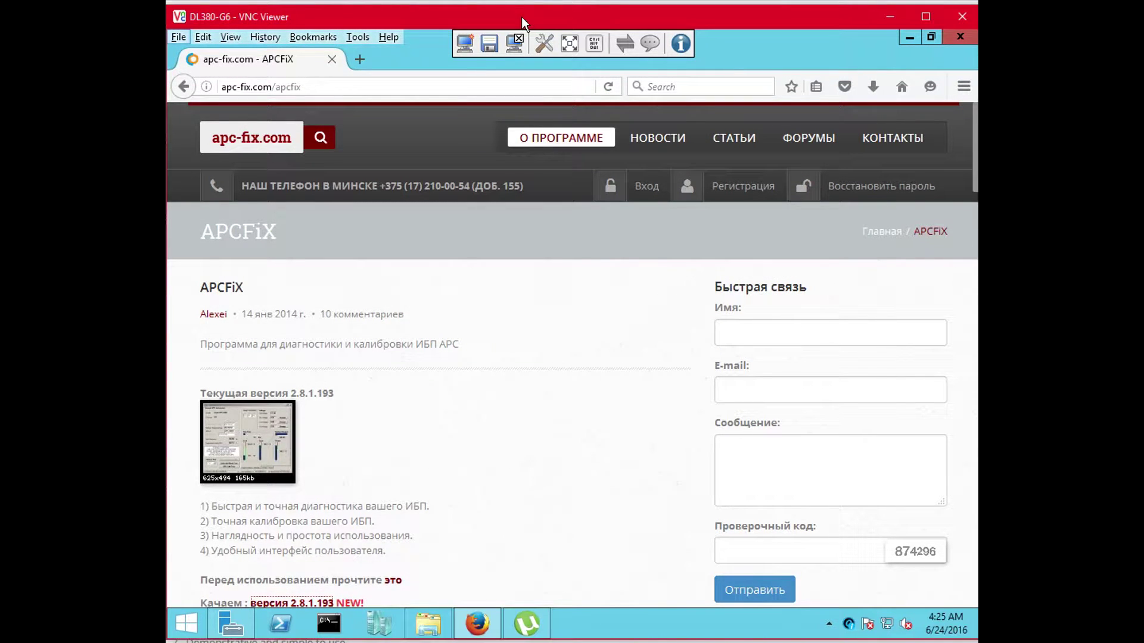
Focus the remote Firefox window showing the APCFiX 2.8.1.193 download page
left_click(478, 277)
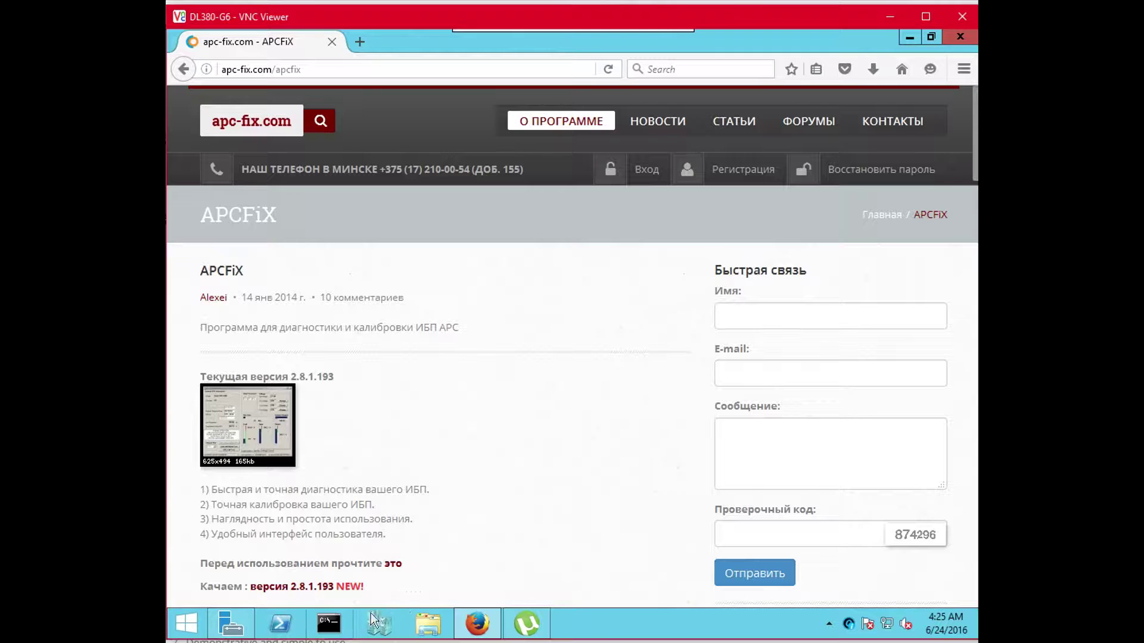
Minimize Firefox, start Tera Term on COM1, and log in with the card's user name and password
left_click(909, 37)
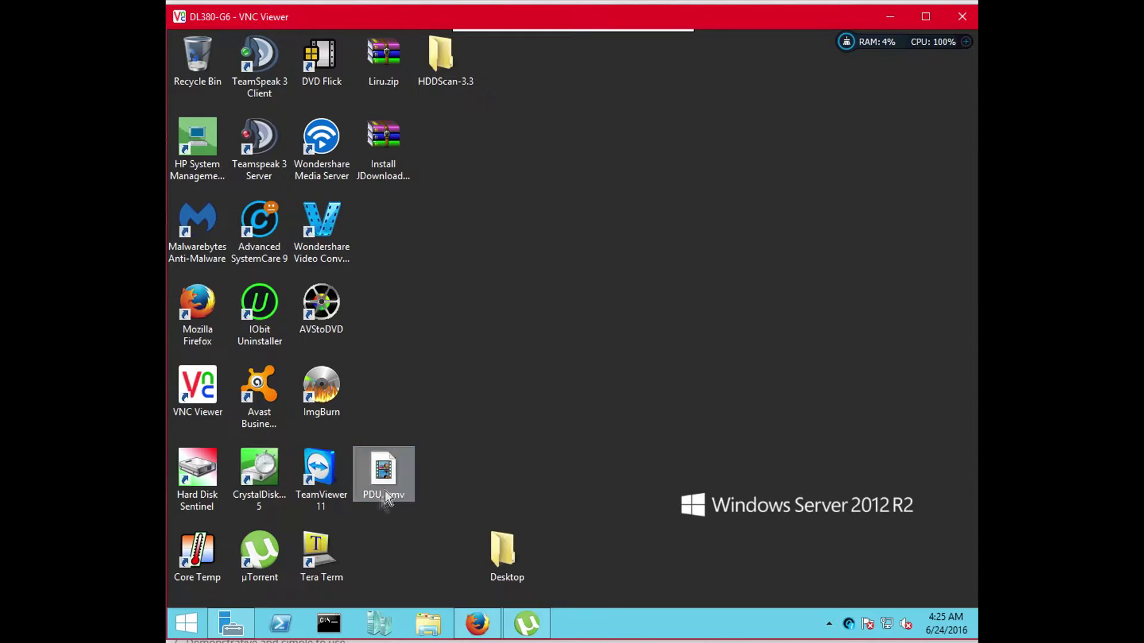
double_click(322, 551)
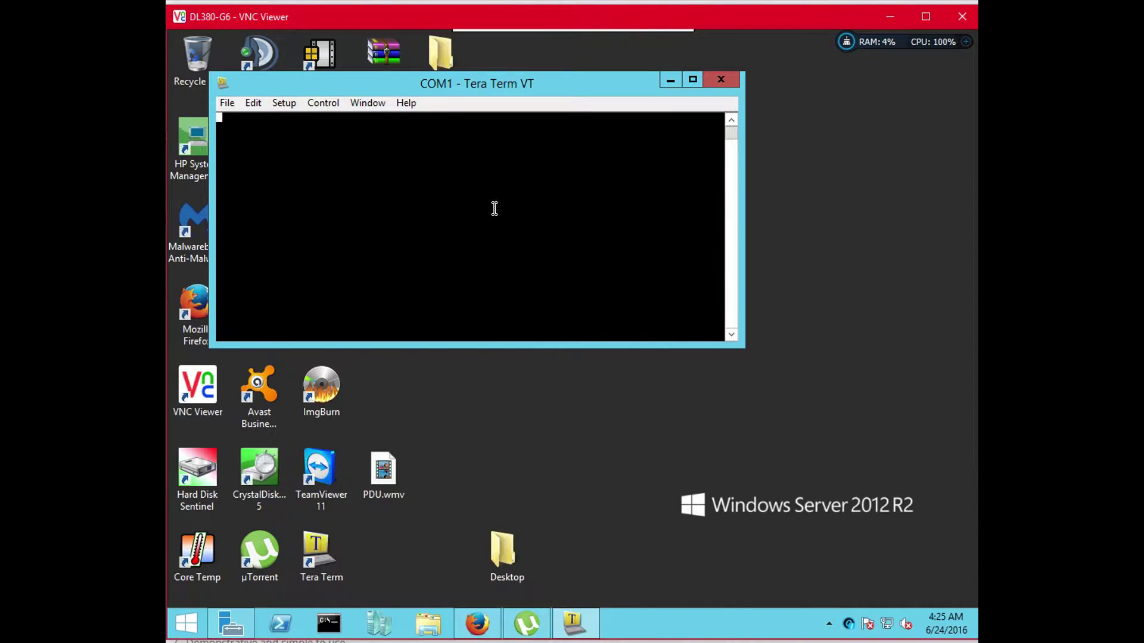
type("apc")
key("Return")
type("apc")
key("Return")
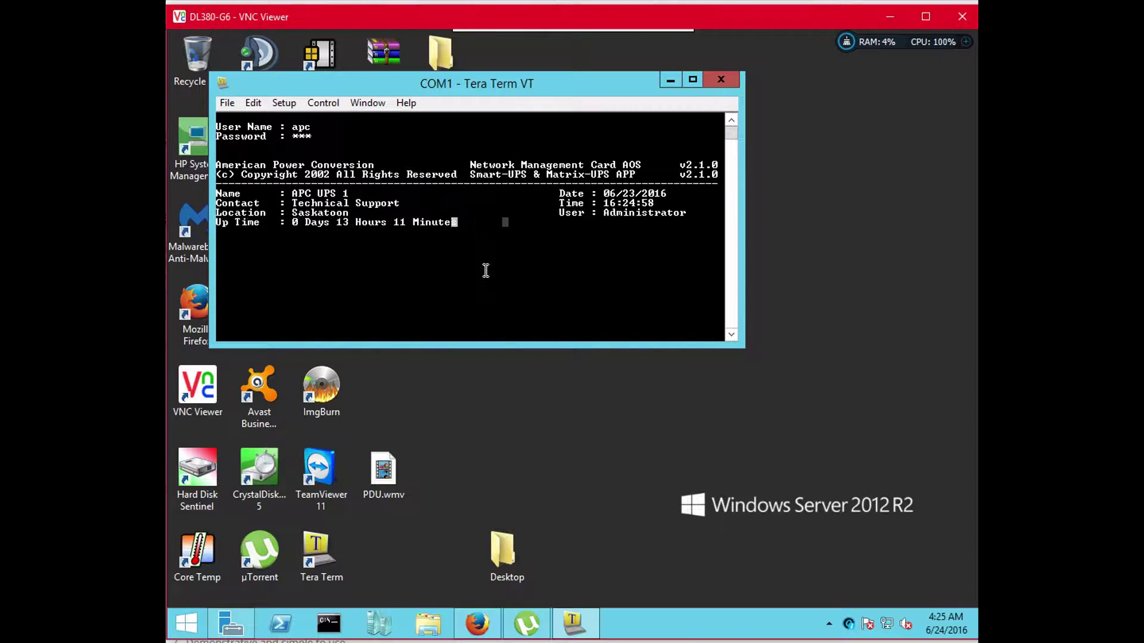
Open Device Manager and view the Smart-UPS 1500 RM status, marking its Battery Capacity value
type("1")
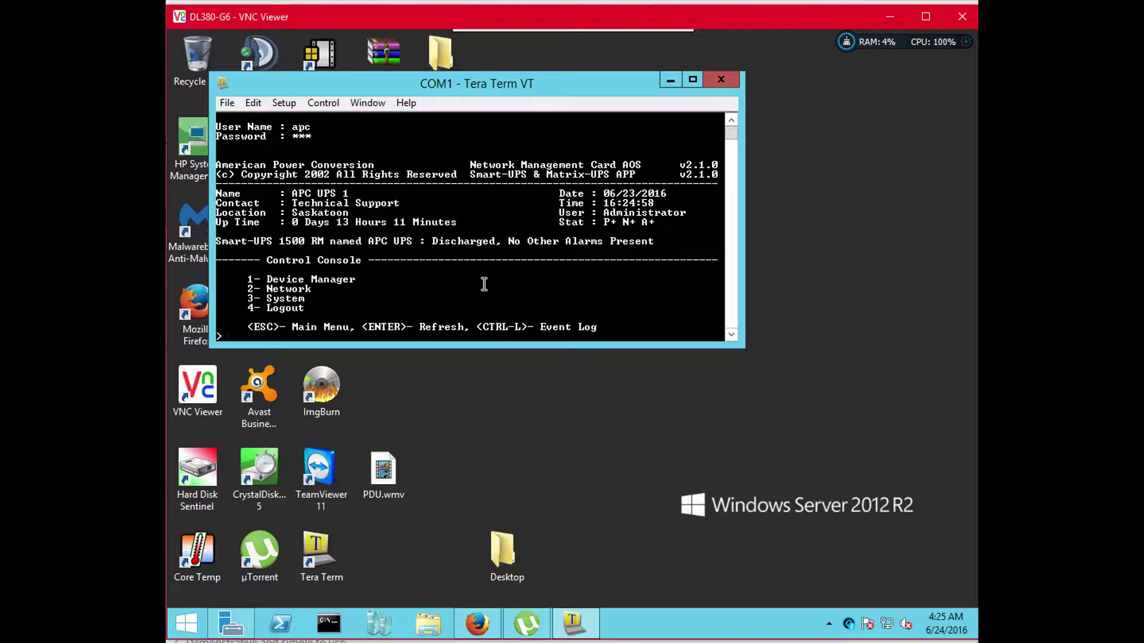
key("Return")
type("1")
key("Return")
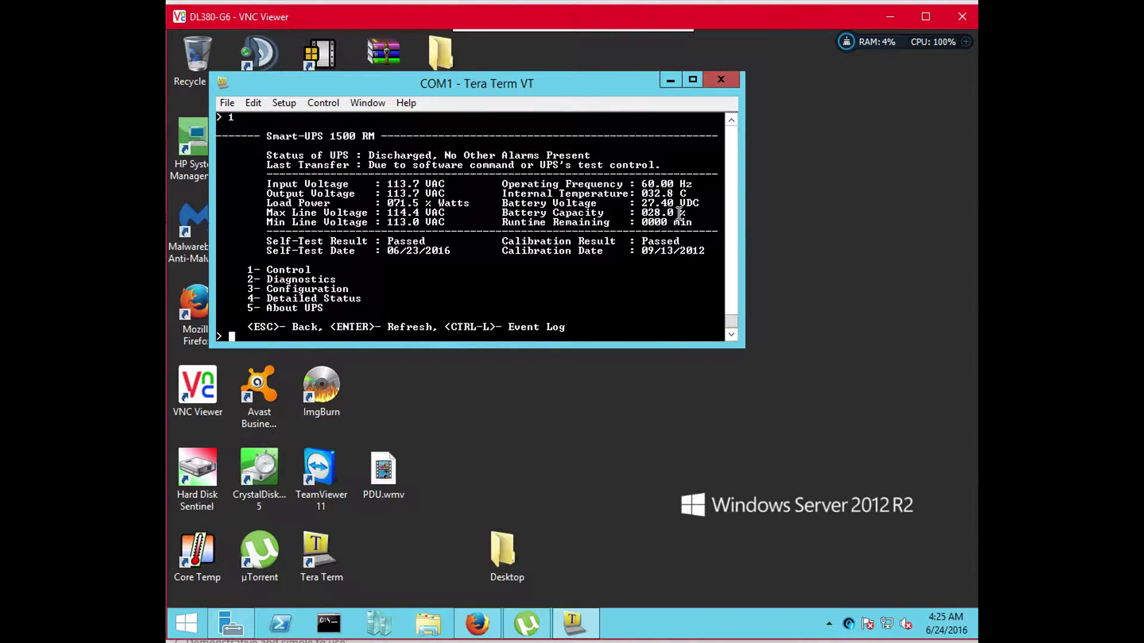
mouse_move(681, 213)
left_mouse_down()
mouse_move(586, 213)
mouse_move(617, 223)
mouse_move(578, 213)
mouse_move(679, 216)
mouse_move(655, 224)
mouse_move(691, 215)
left_mouse_up()
left_click(690, 214)
Back out to the Control Console and enter passthru mode (option 4) to reach the UPS login
key("Escape")
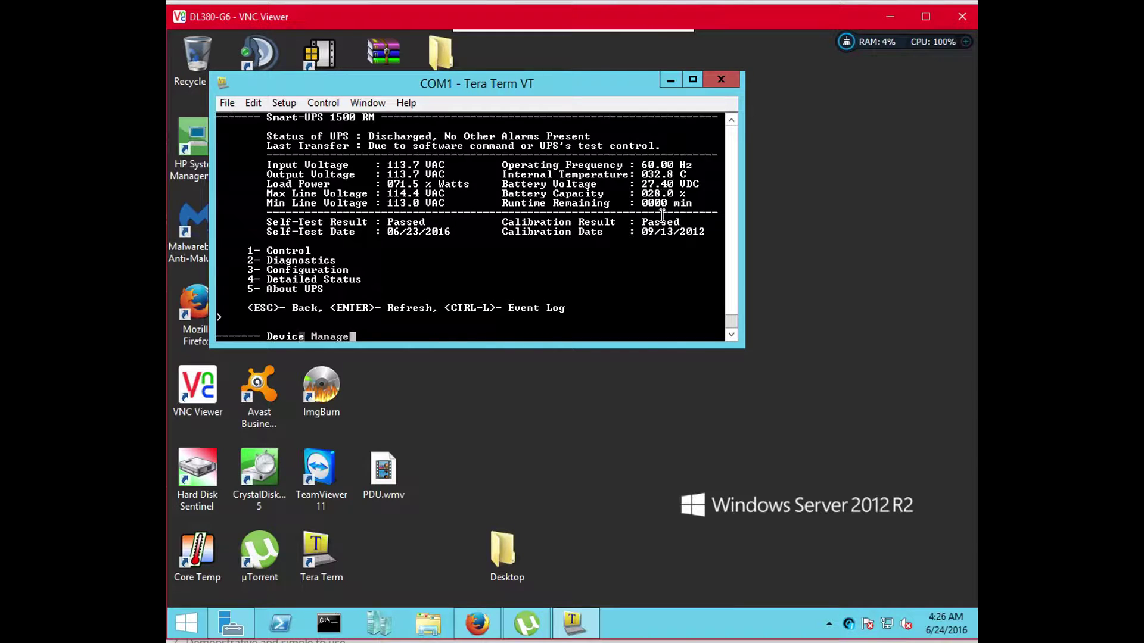
key("Escape")
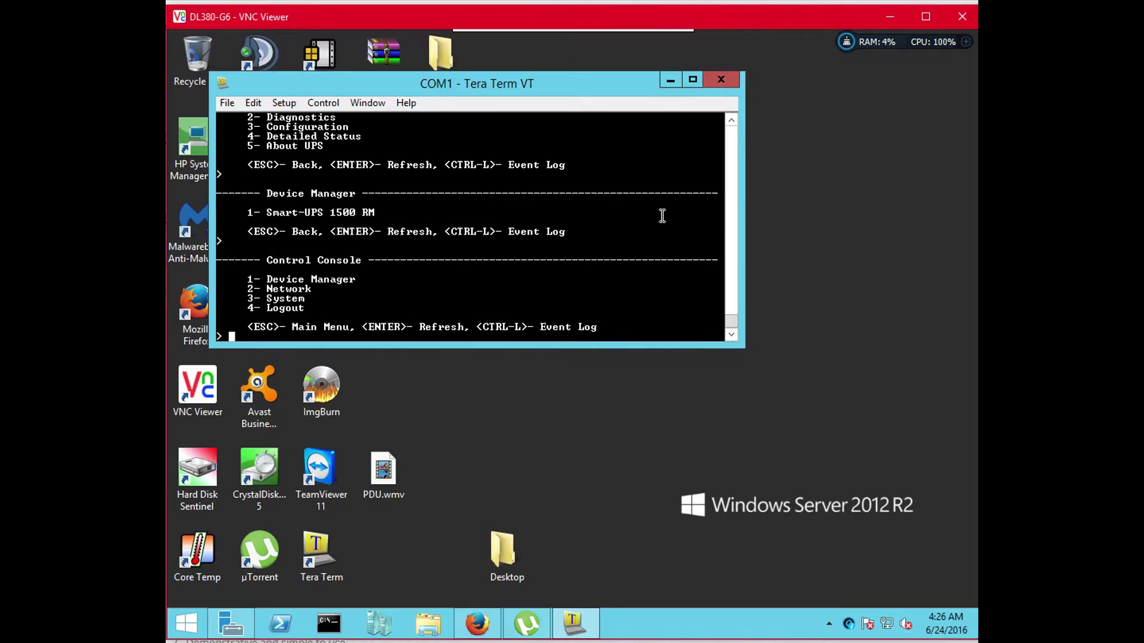
type("4")
key("Return")
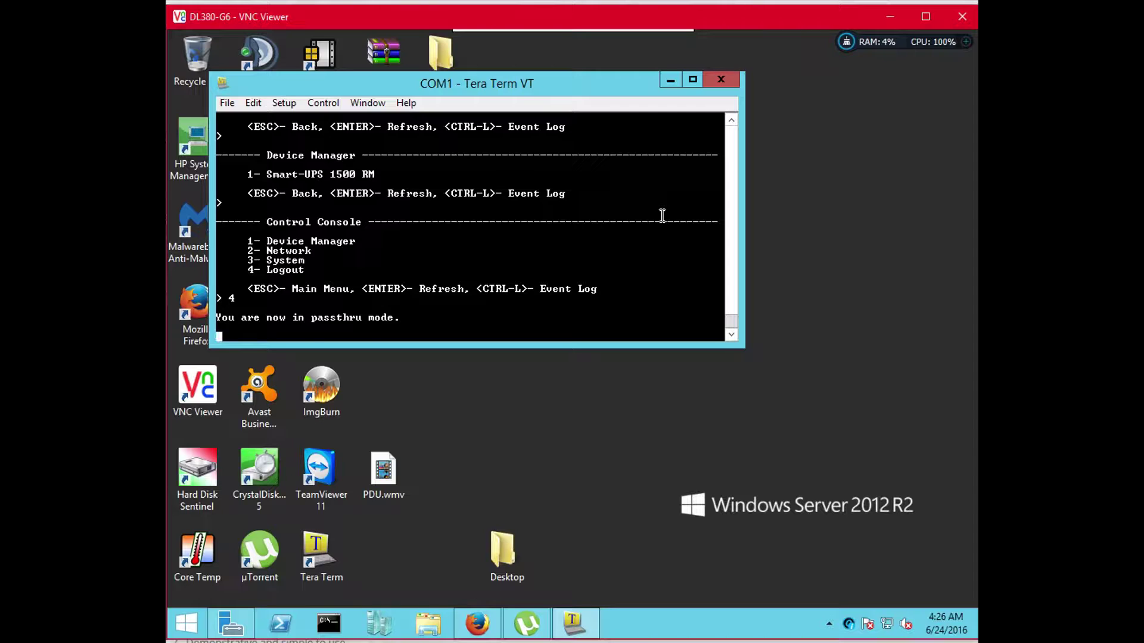
key("Return")
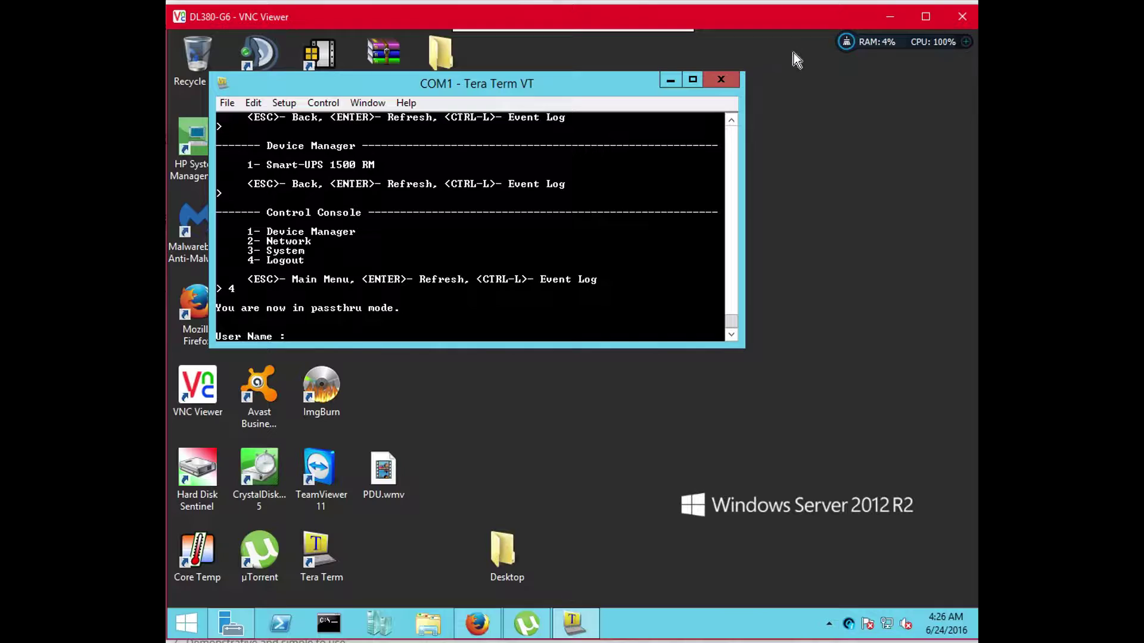
Relaunch Tera Term on COM1 twice, test it with Enter, and close it after garbled output
left_click(733, 79)
double_click(332, 547)
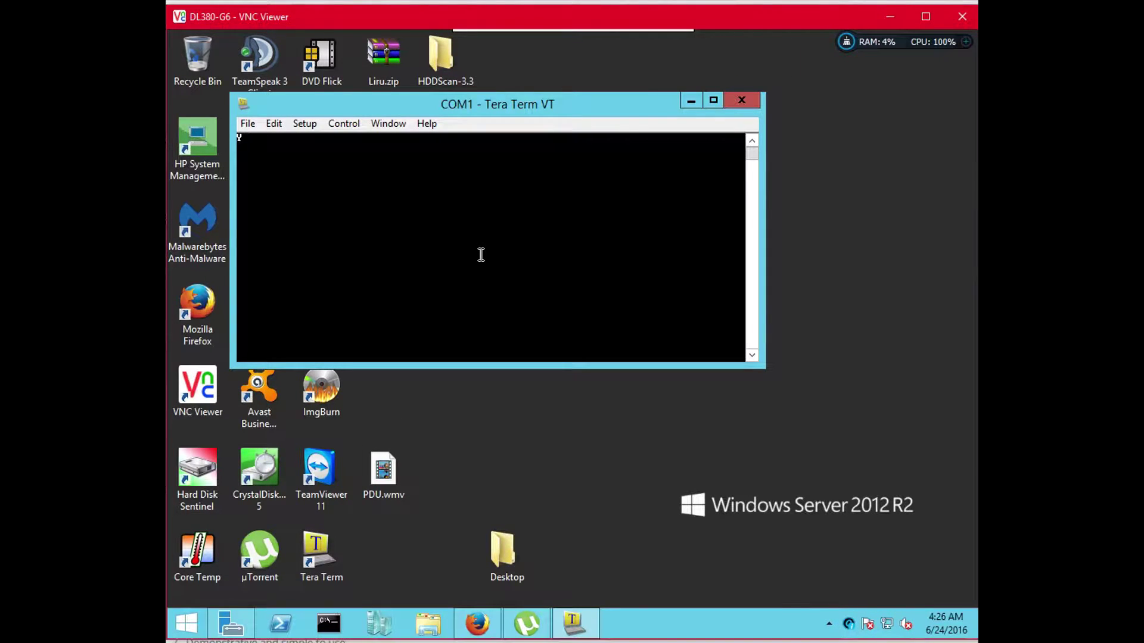
key("Return")
key("Return")
key("Return")
key("Return")
key("Return")
key("Return")
key("Return")
key("Return")
key("Return")
left_click(742, 100)
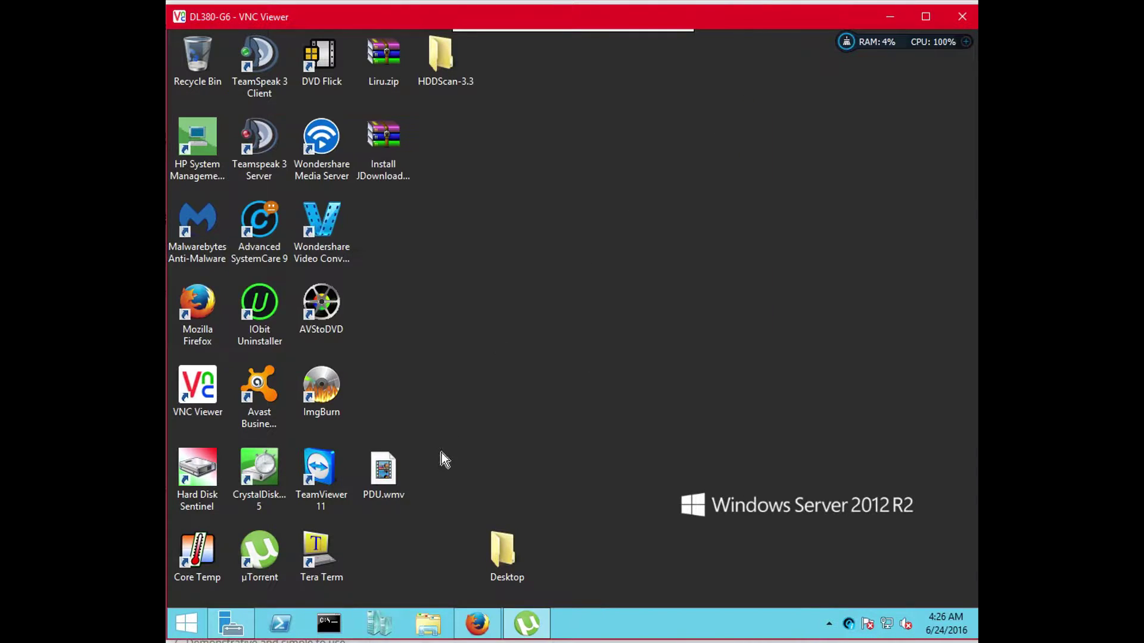
double_click(323, 561)
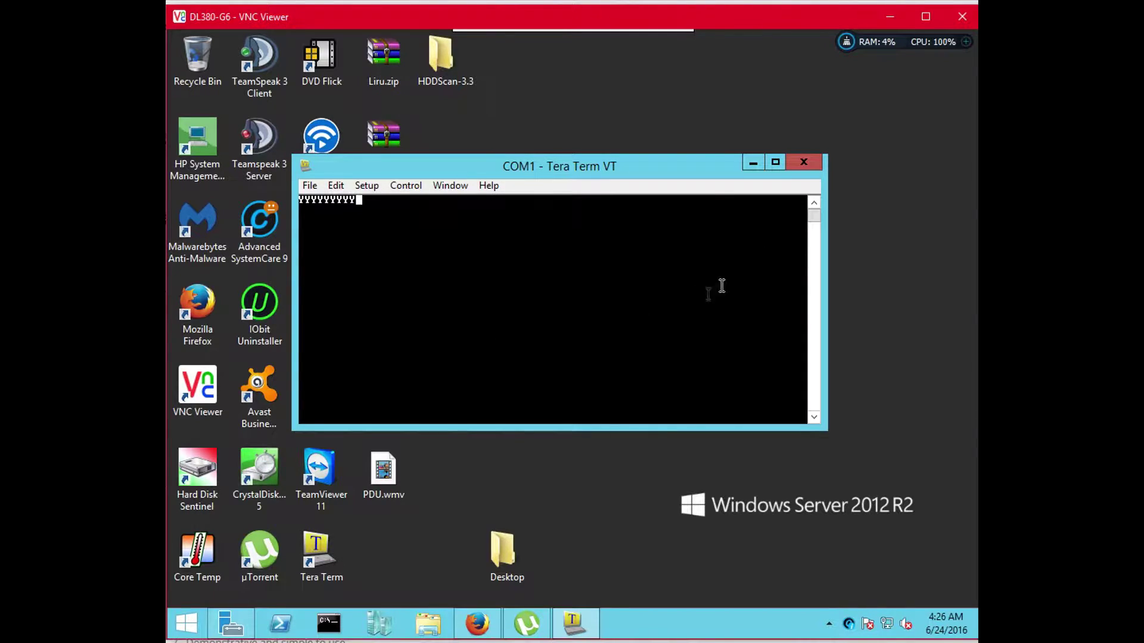
left_click(803, 163)
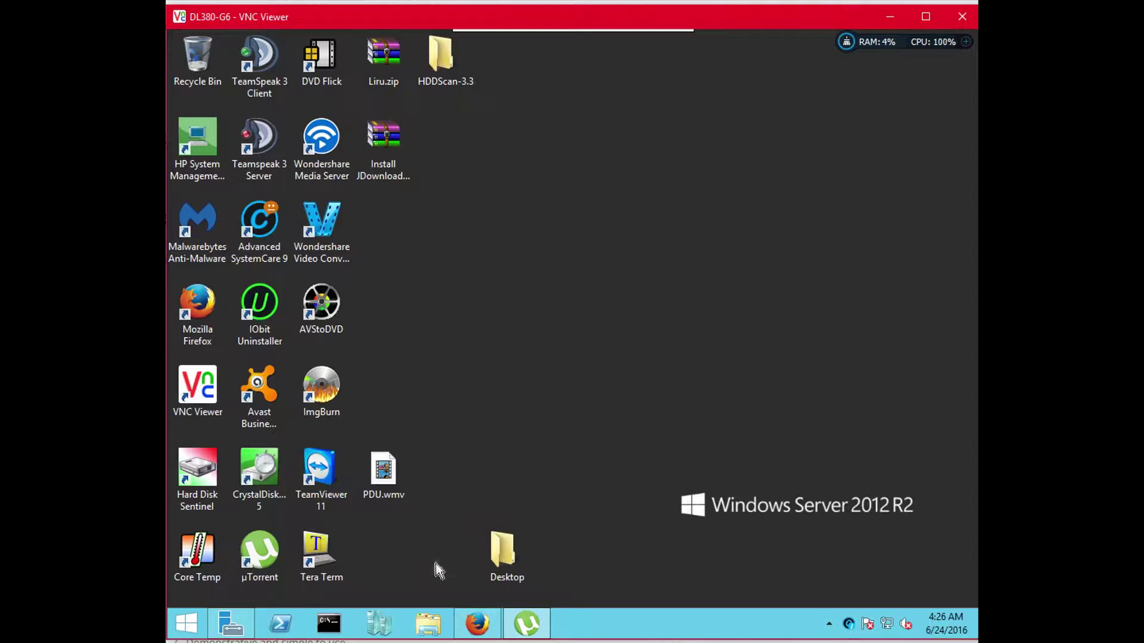
Restore Firefox and download APCFiX version 2.8.1.193 from the apc-fix.com page
left_click(468, 624)
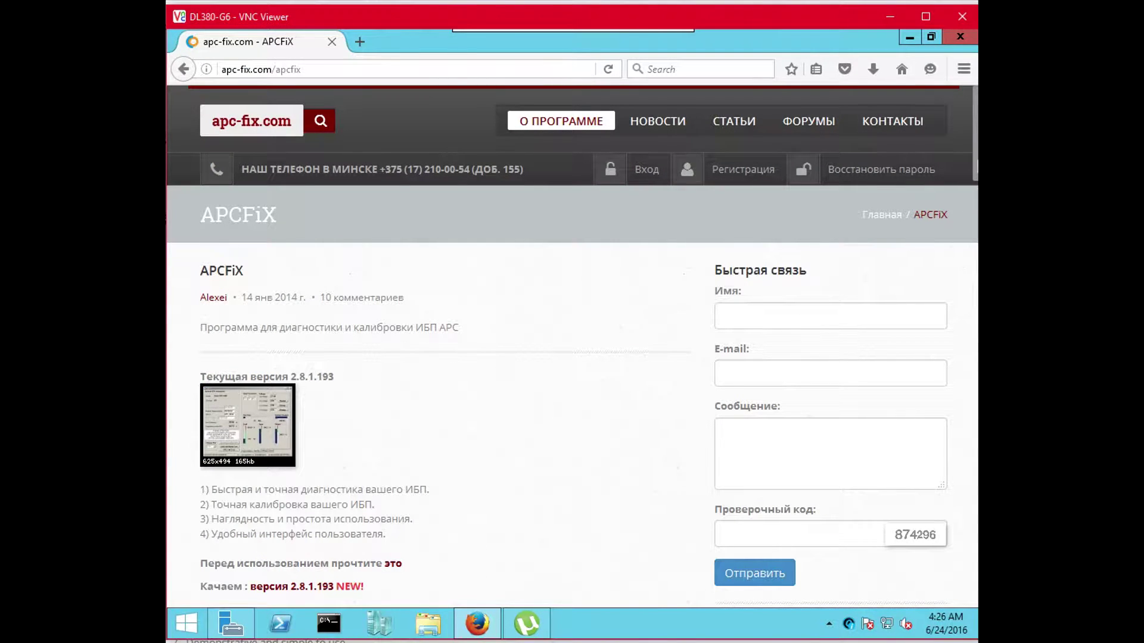
scroll(975, 191, "down", 1)
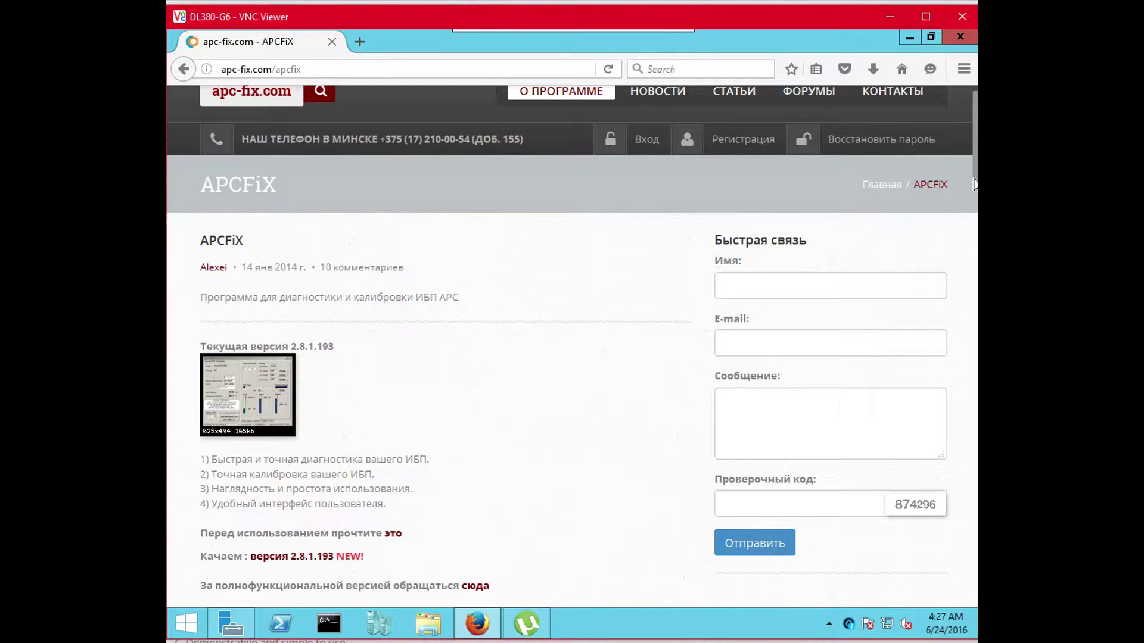
scroll(975, 191, "down", 1)
scroll(975, 191, "down", 1)
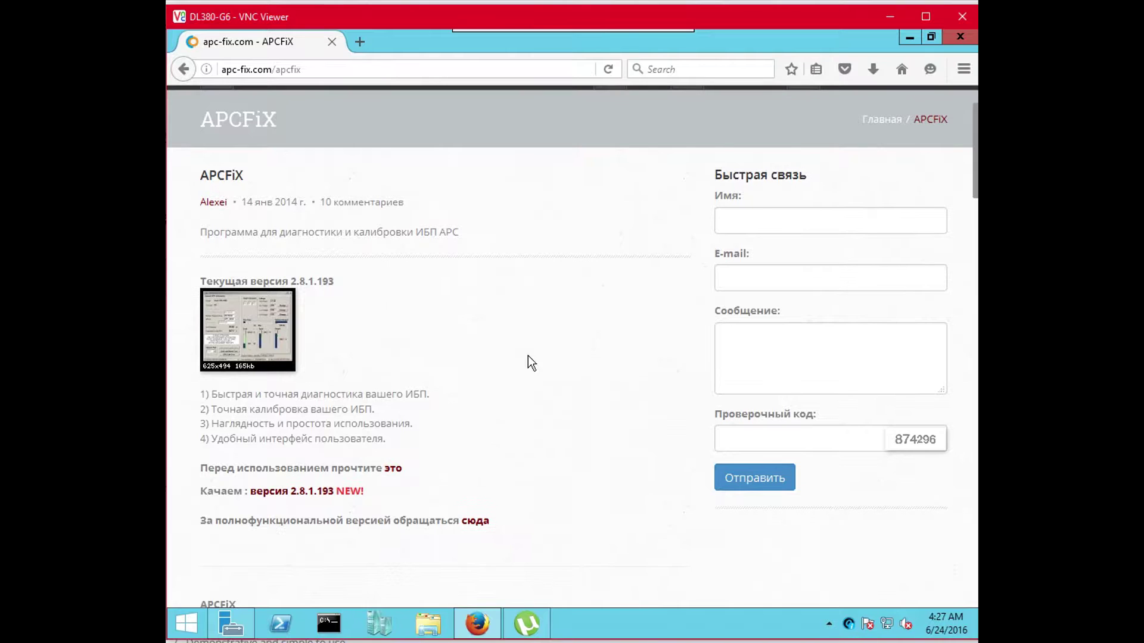
left_click(283, 493)
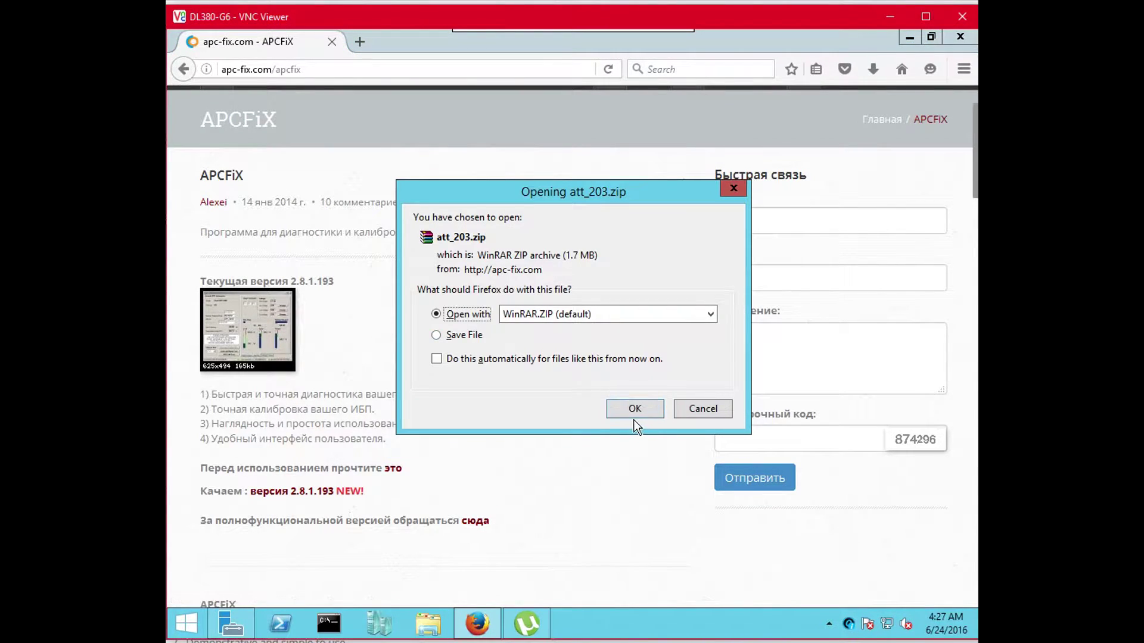
Open att_203.zip in WinRAR and place the extracted APCFIX.exe beside the other desktop icons
left_click(633, 409)
left_click(910, 37)
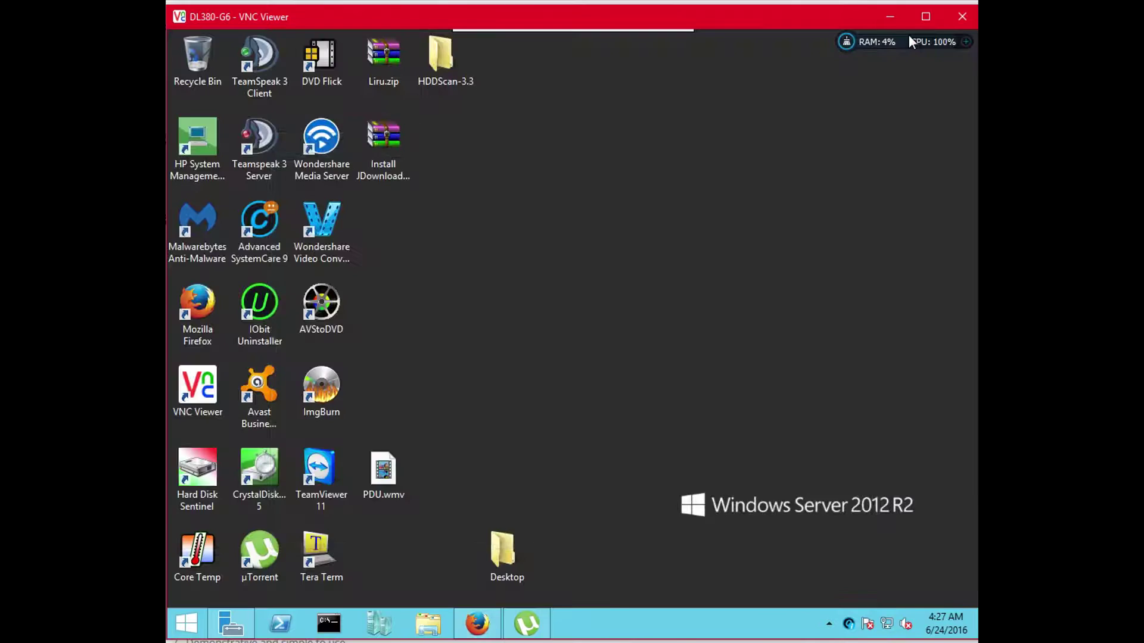
left_click(287, 288)
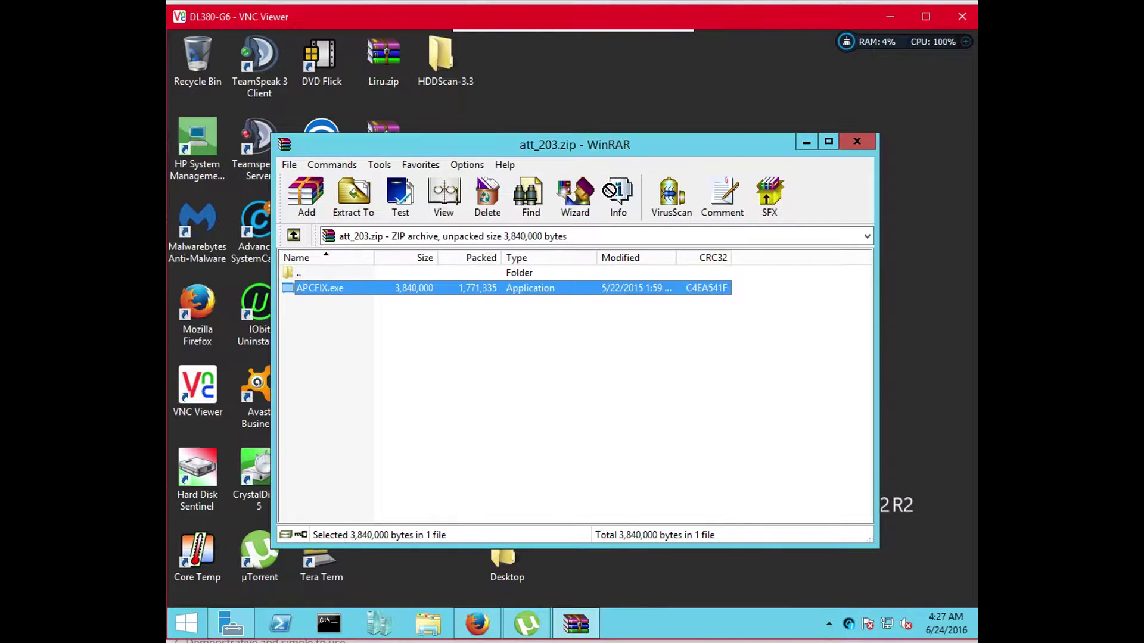
left_click(856, 141)
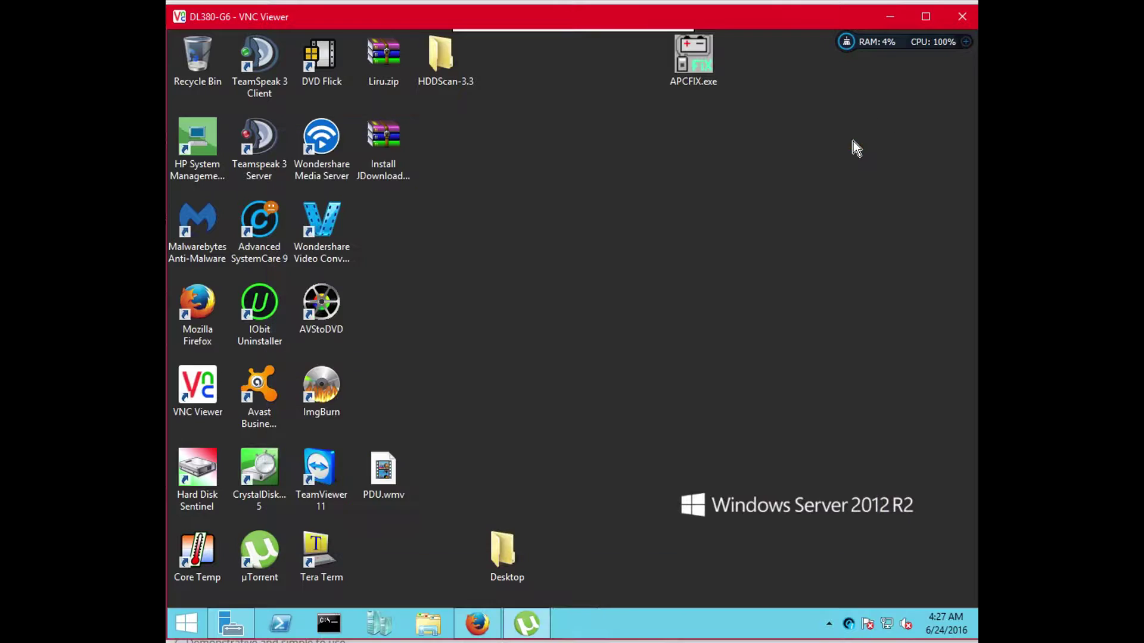
left_click_drag(711, 68, 398, 237)
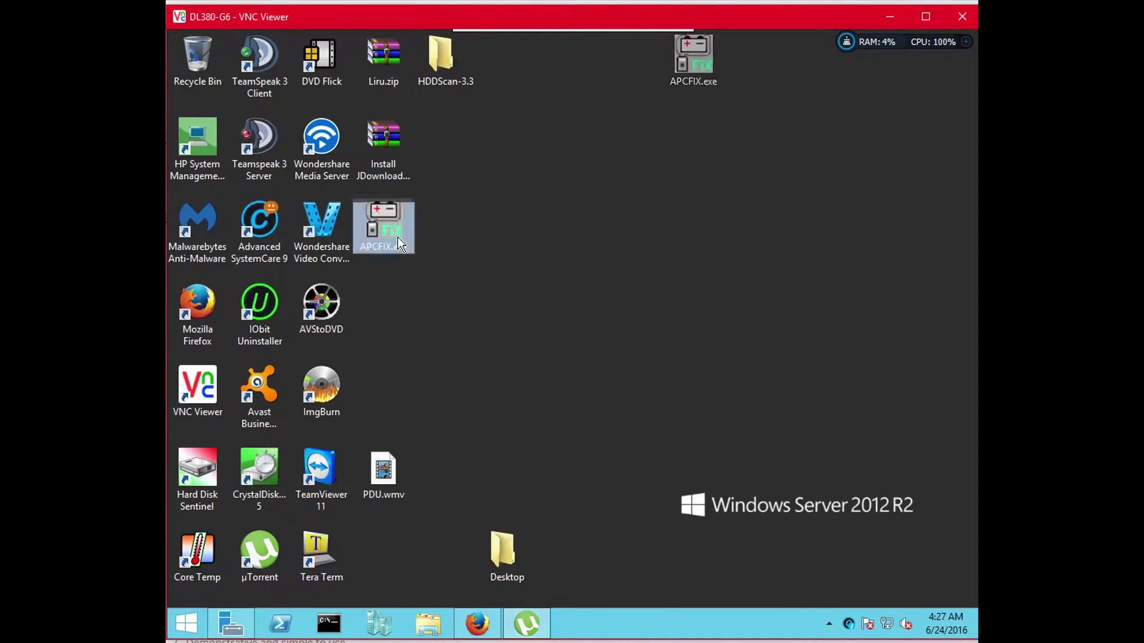
left_click(466, 234)
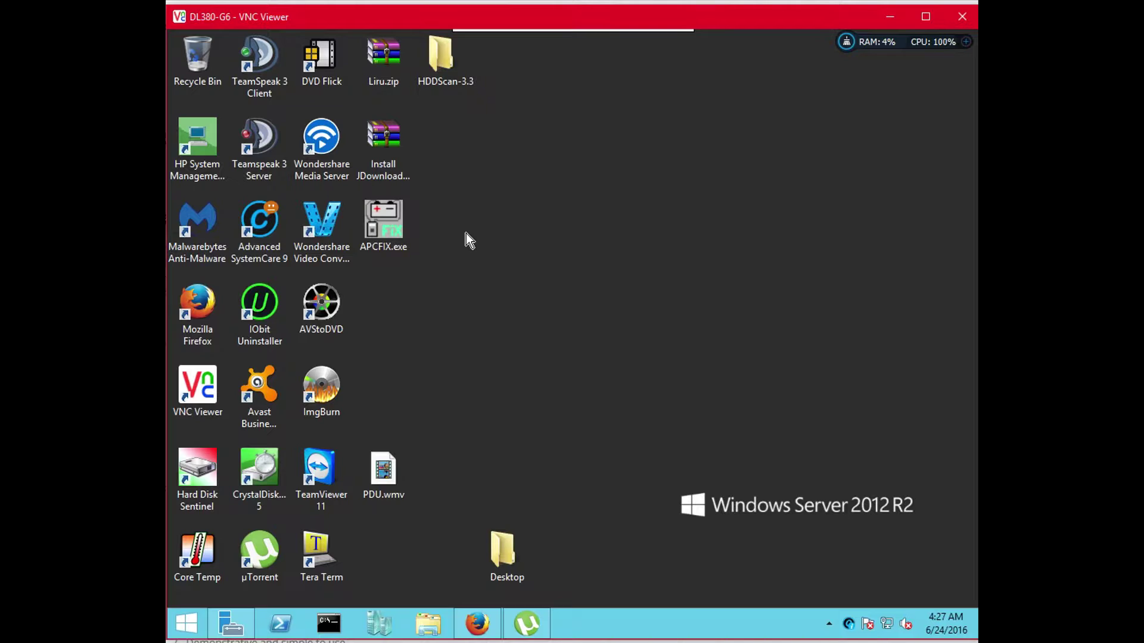
Launch APCFIX.exe, move its window higher, and choose COM1 as the UPS port
left_click(396, 244)
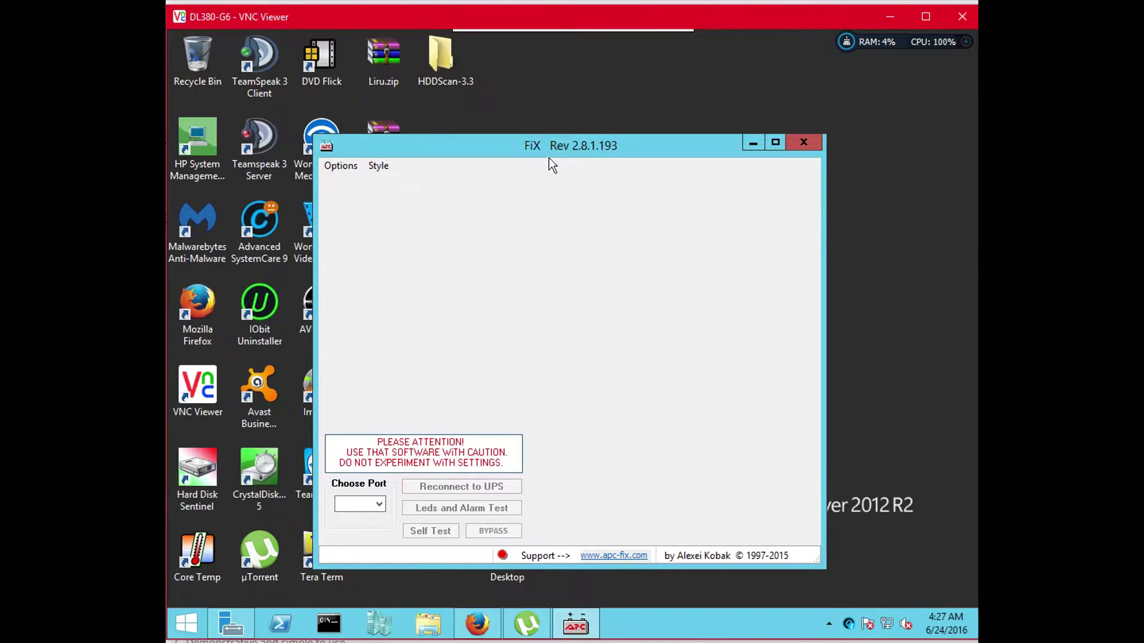
left_click_drag(546, 153, 573, 84)
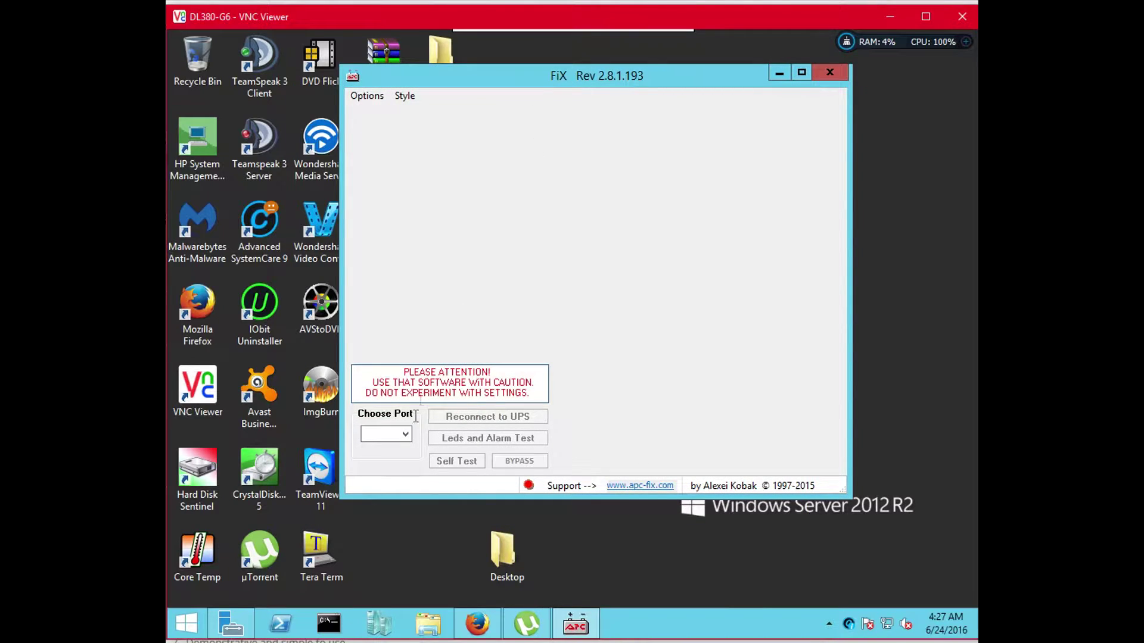
left_click(405, 436)
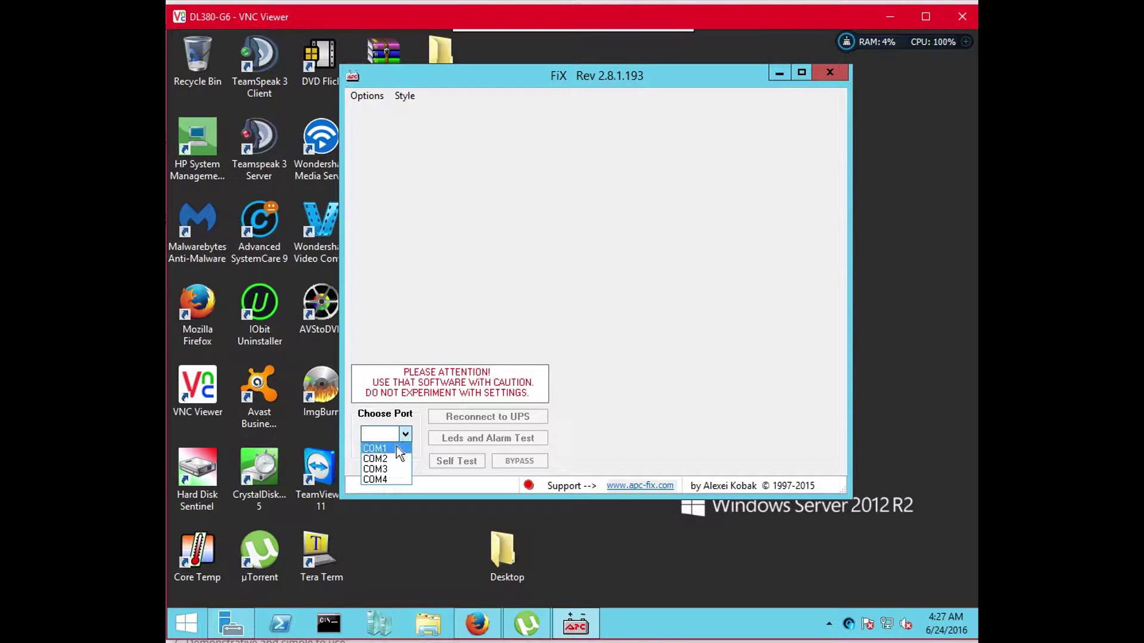
left_click(393, 455)
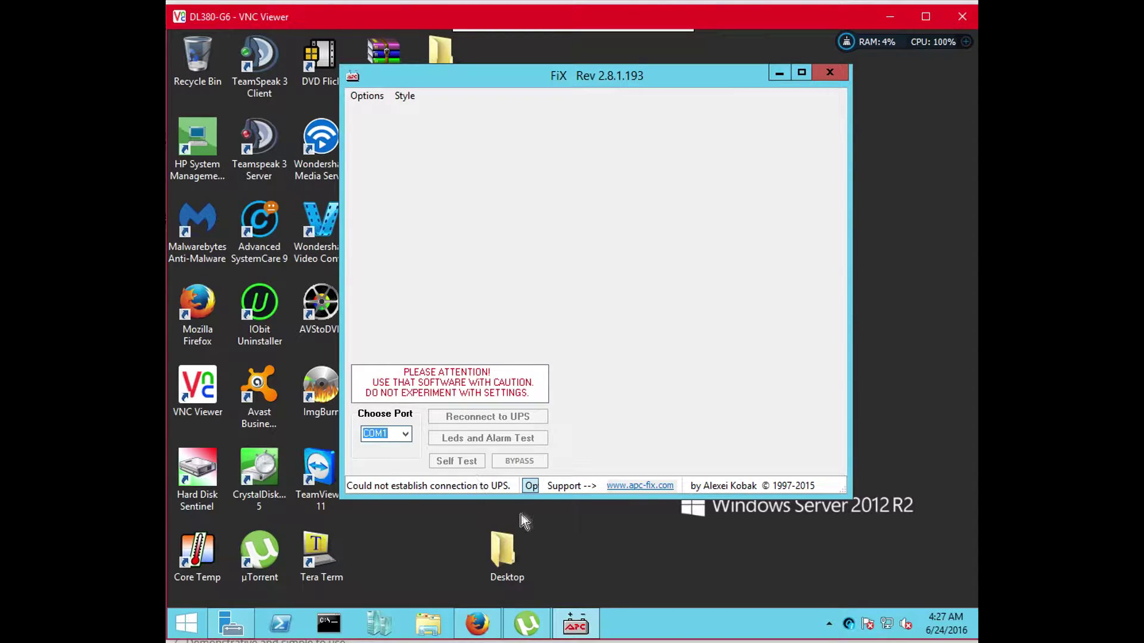
Launch Tera Term to test COM1, dismiss the Cannot open COM1 error, and close it
double_click(320, 539)
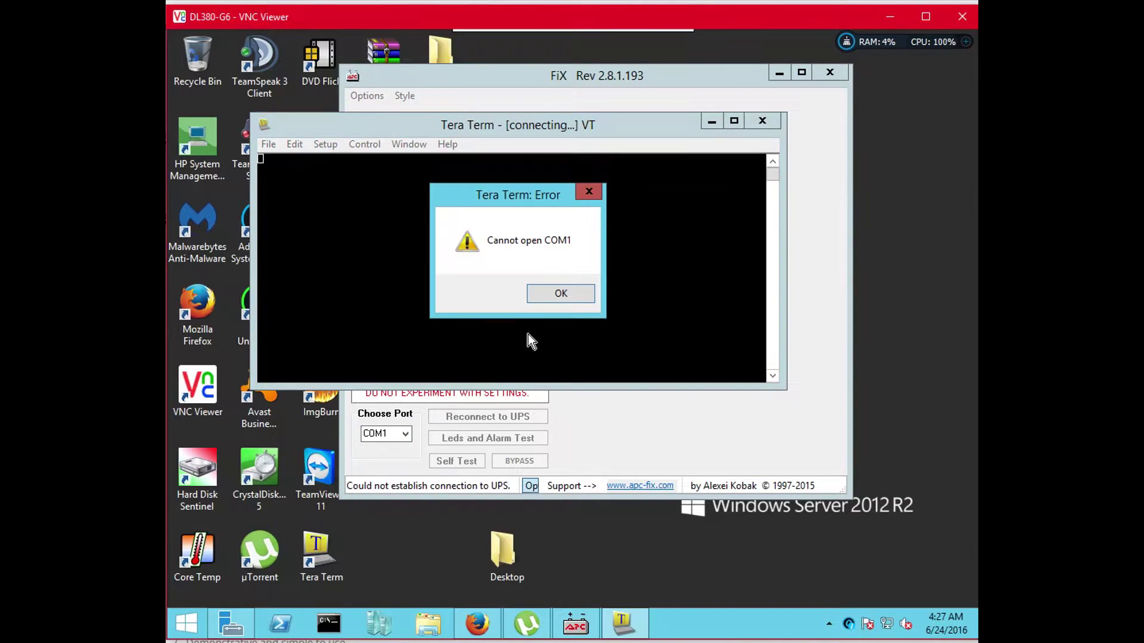
left_click(560, 293)
left_click(761, 121)
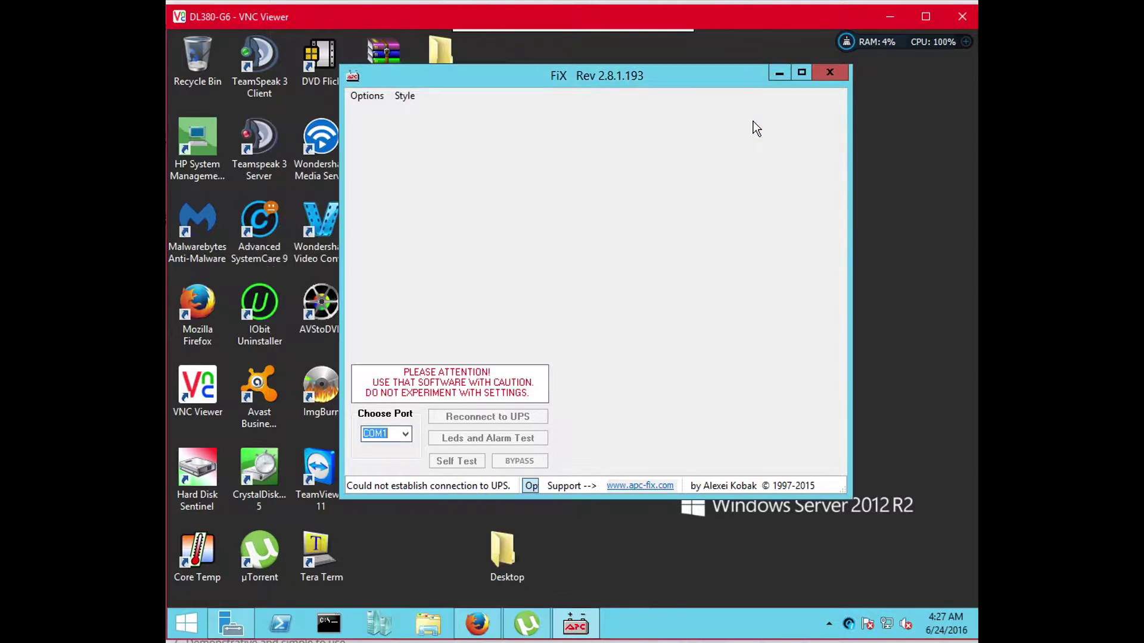
Try COM2 as the UPS port, dismiss the connection error, then switch back to COM1
left_click(406, 434)
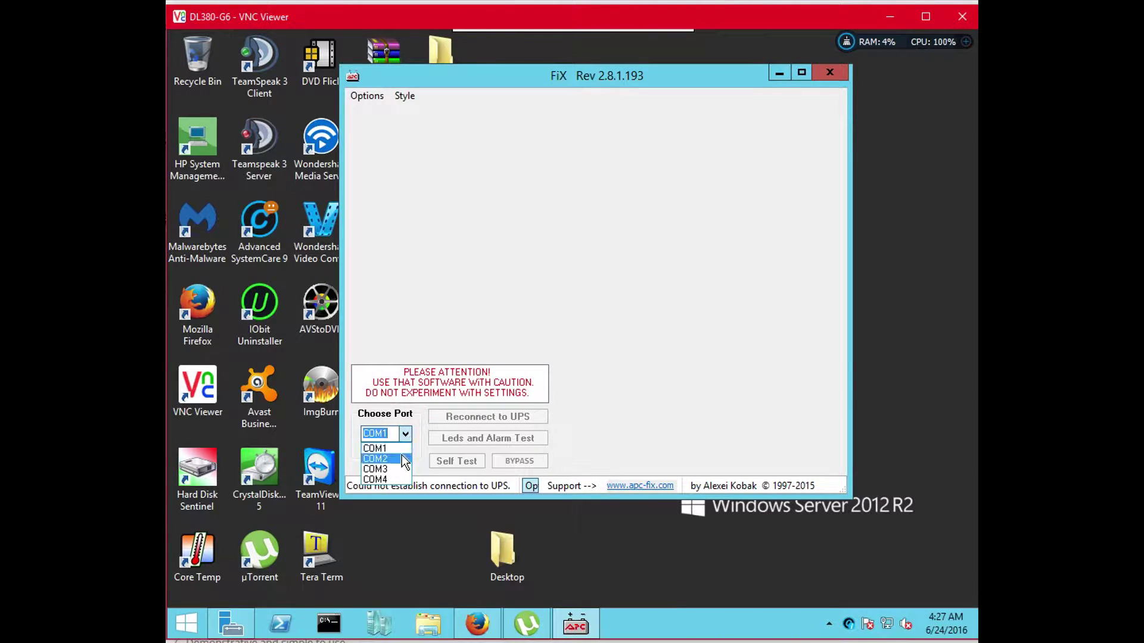
left_click(402, 458)
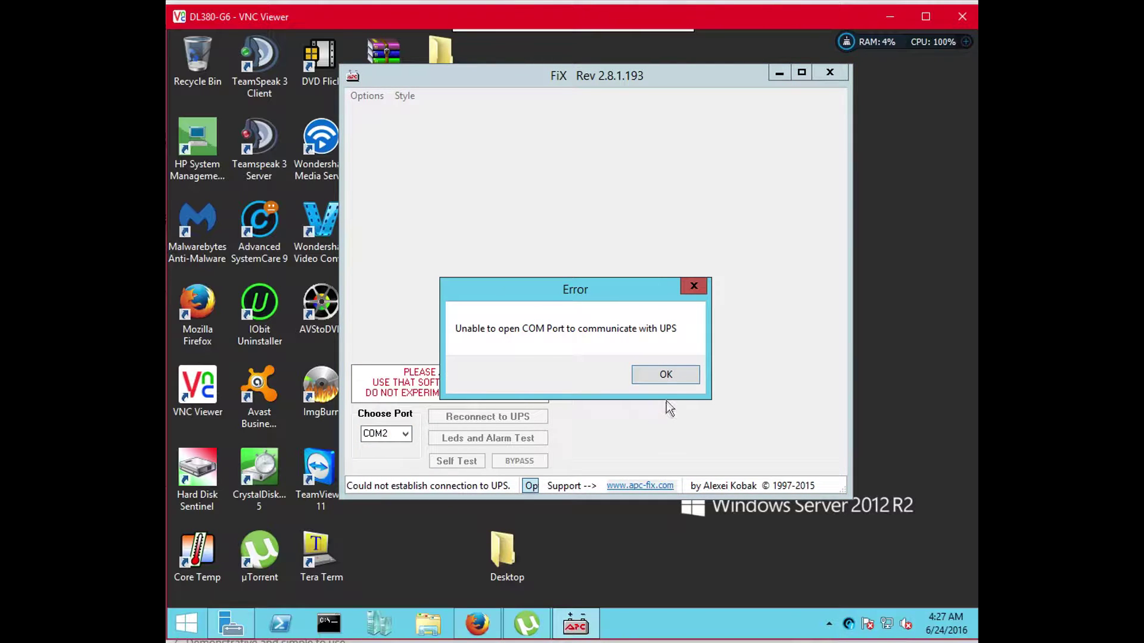
left_click(665, 375)
left_click(405, 434)
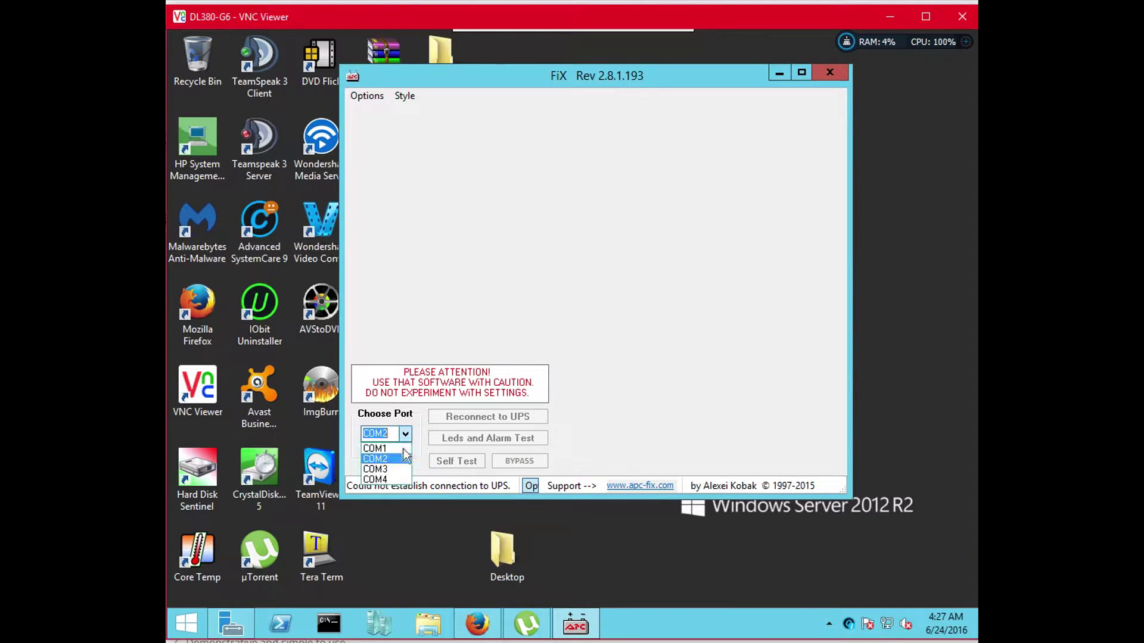
key("Up")
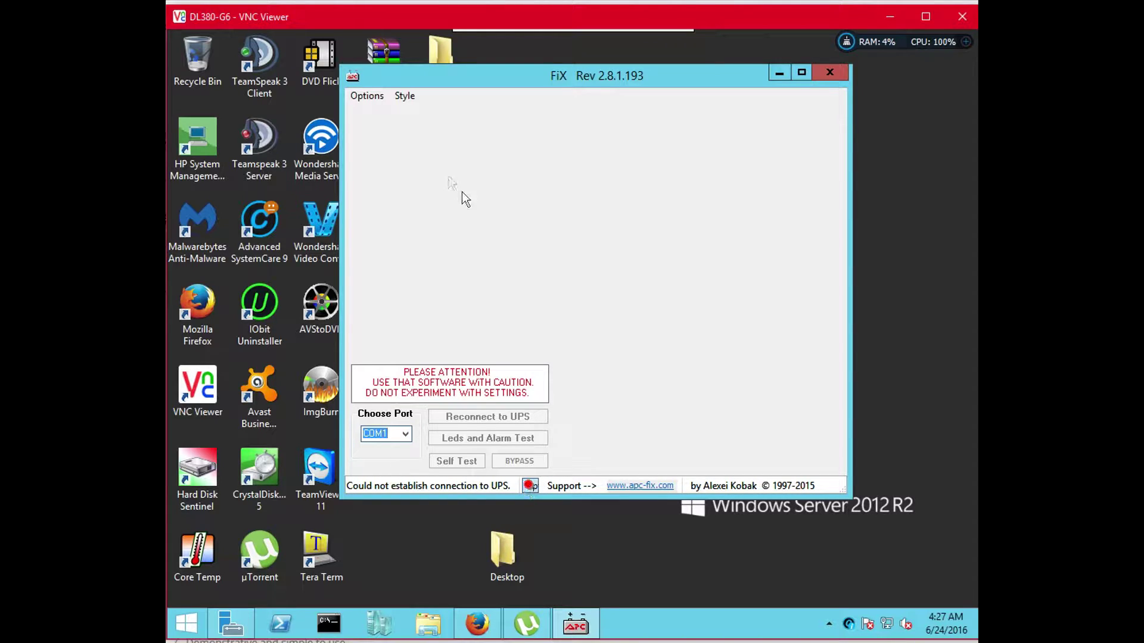
Check FiX's Options list, keep COM1 as the port, then close FiX and relaunch it
left_click(368, 96)
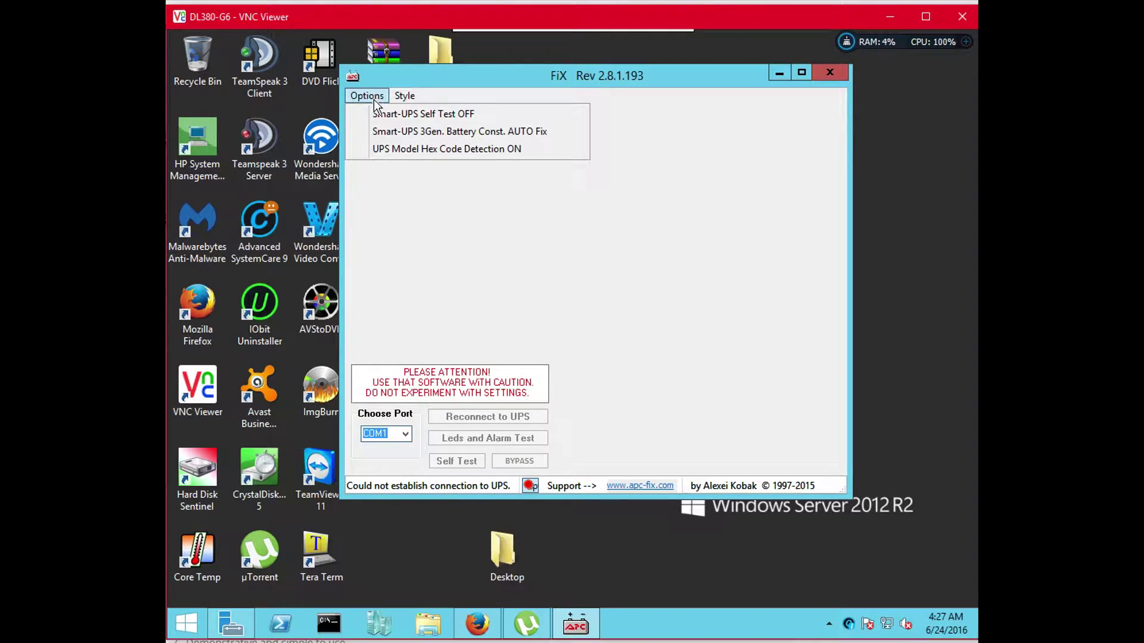
mouse_move(399, 97)
left_click(466, 394)
left_click(407, 434)
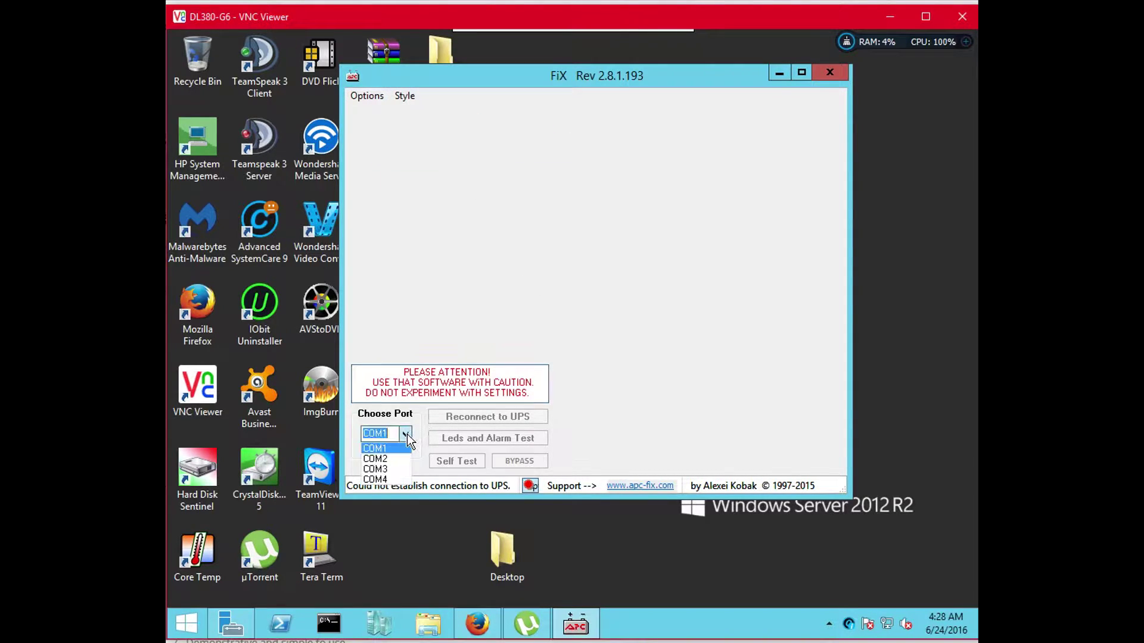
left_click(407, 435)
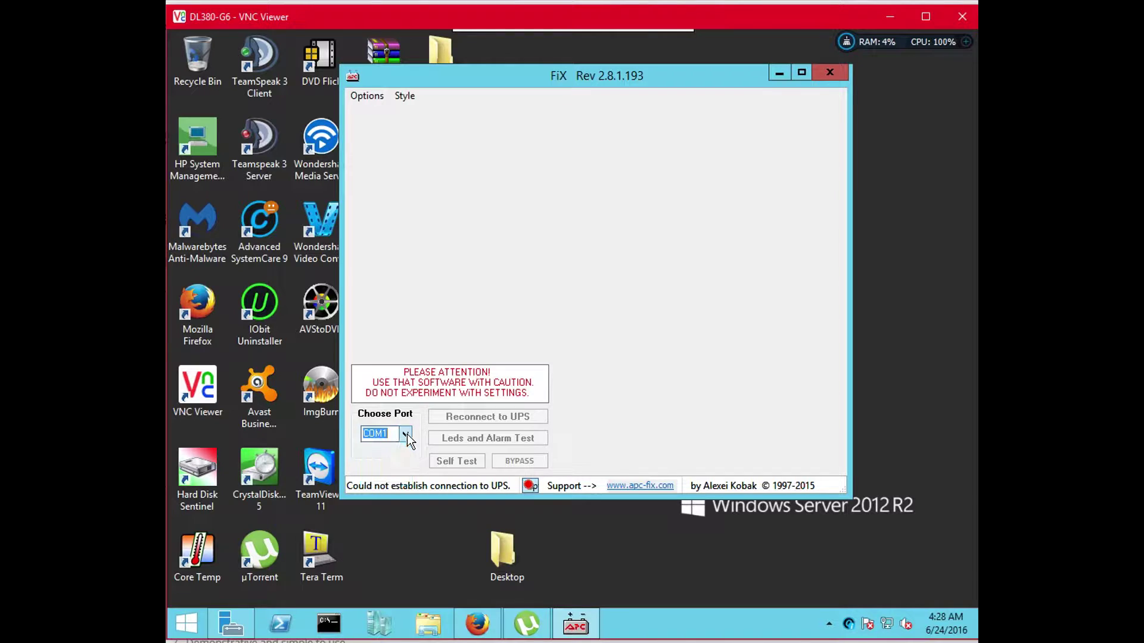
left_click(843, 75)
double_click(406, 242)
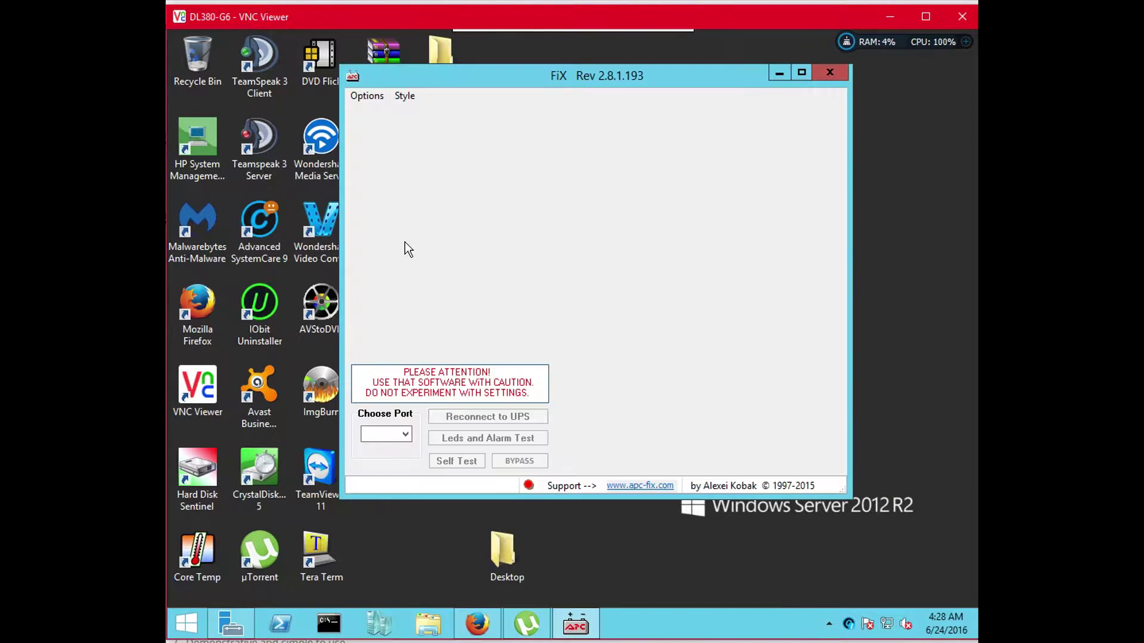
Close FiX to free COM1, then start Tera Term and log in with the card's credentials
left_click(837, 75)
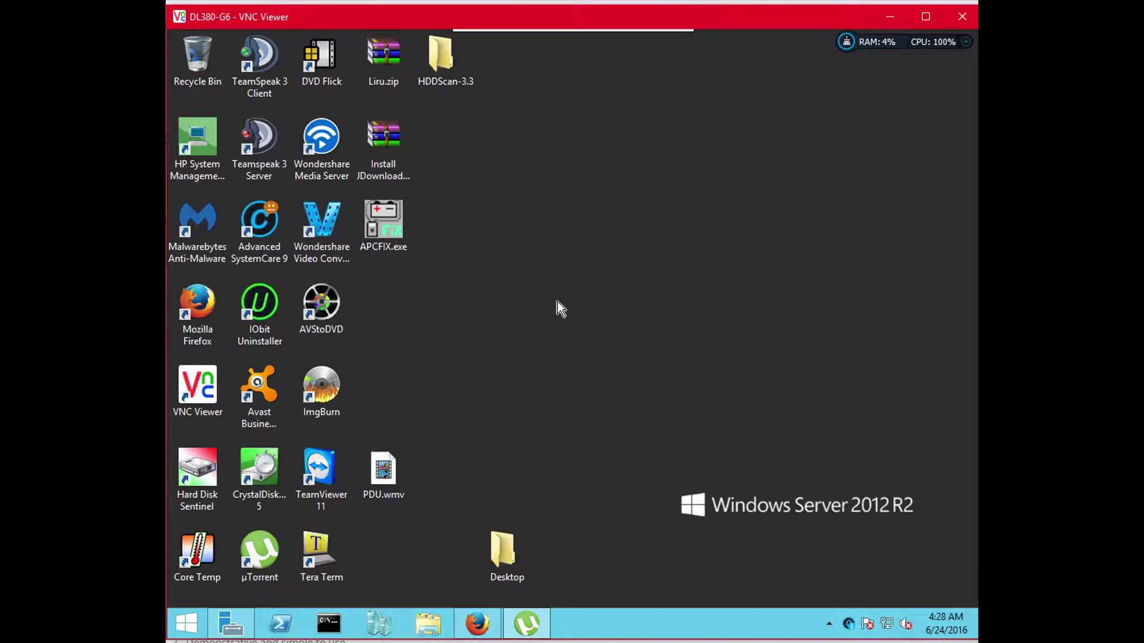
double_click(340, 565)
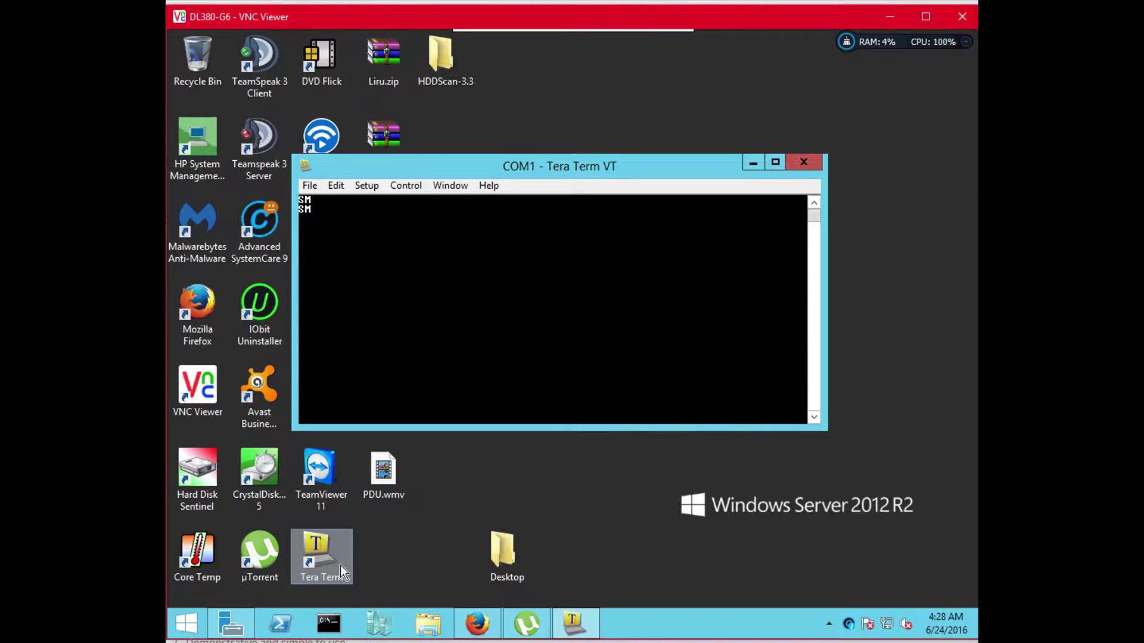
type("apc")
key("Return")
type("a")
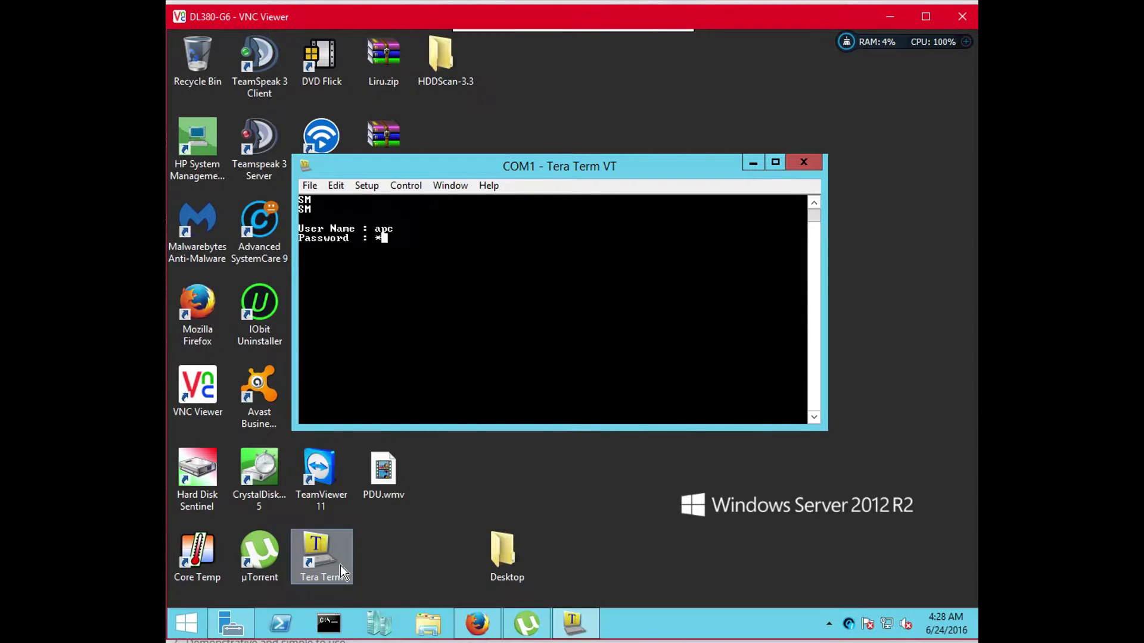
type("pc")
key("Return")
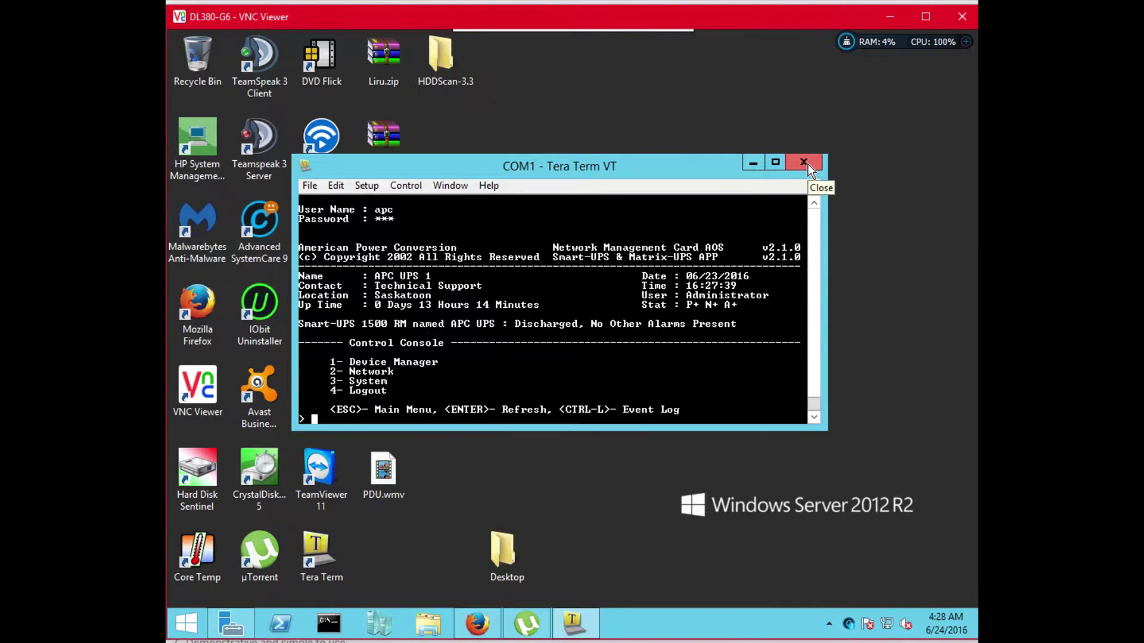
Close Tera Term, start APCFIX.exe, and choose COM1 so FiX connects to the UPS
left_click(808, 163)
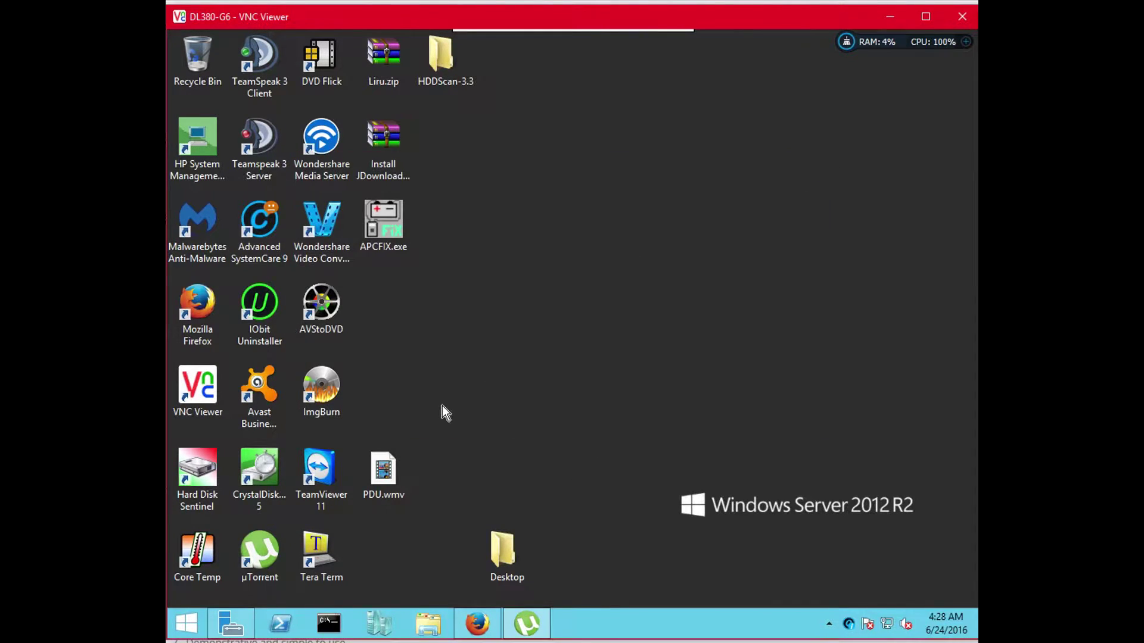
double_click(394, 205)
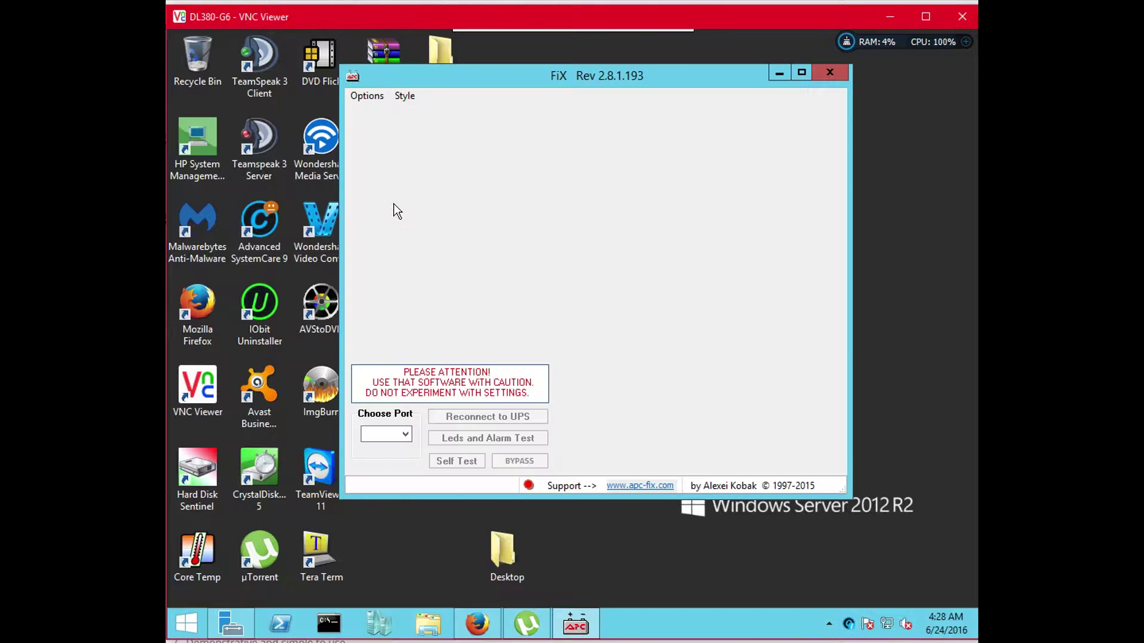
left_click(405, 434)
left_click(381, 448)
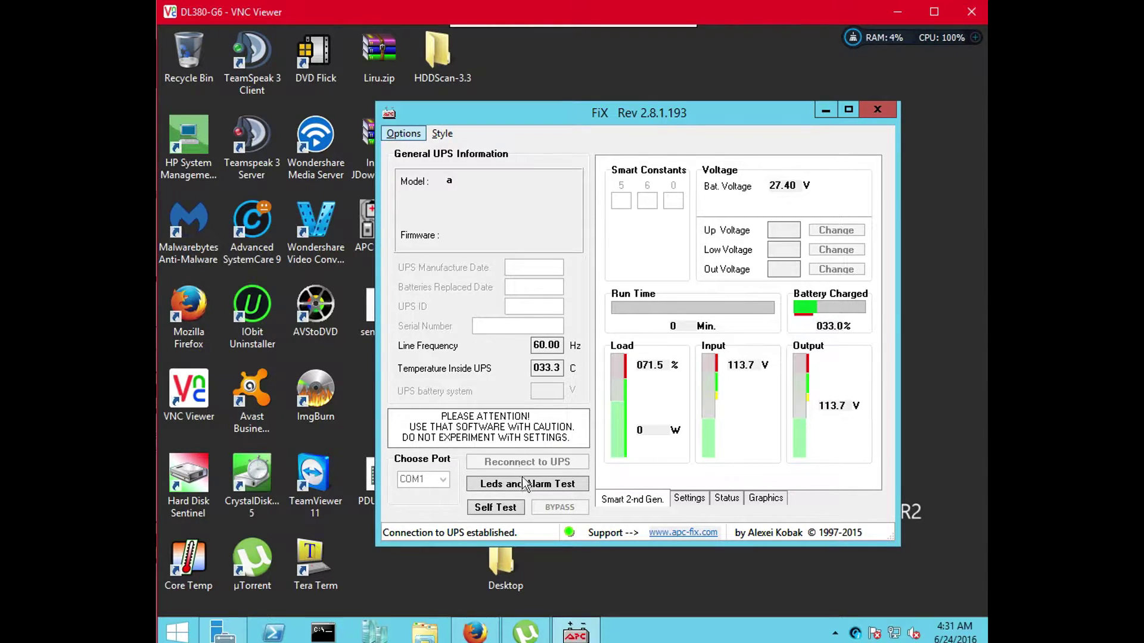
View FiX's Settings and Status pages, then close FiX and relaunch it from the desktop
left_click(693, 504)
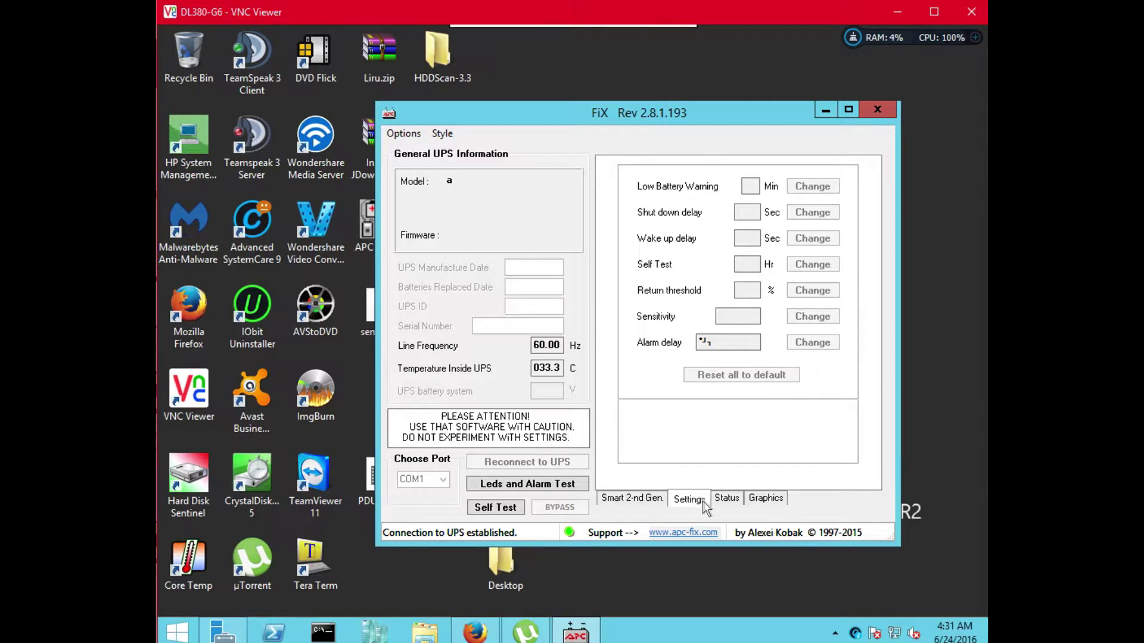
left_click(726, 500)
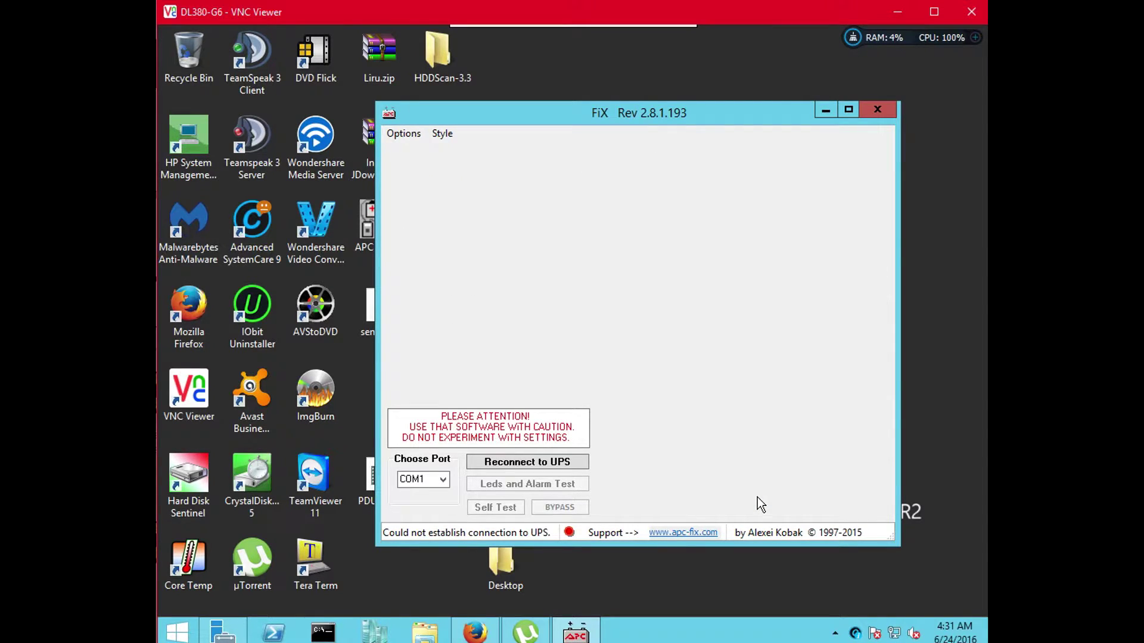
left_click(890, 111)
double_click(372, 237)
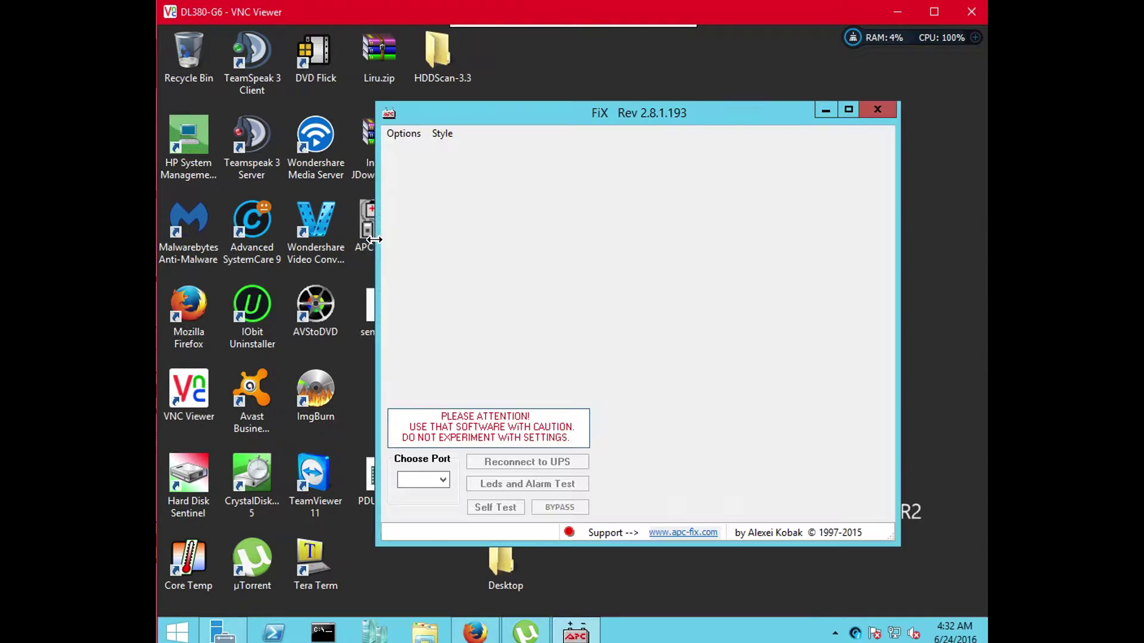
Connect FiX on COM1, browse the Graphics and Status tabs, and reconnect after the link drops
left_click(443, 480)
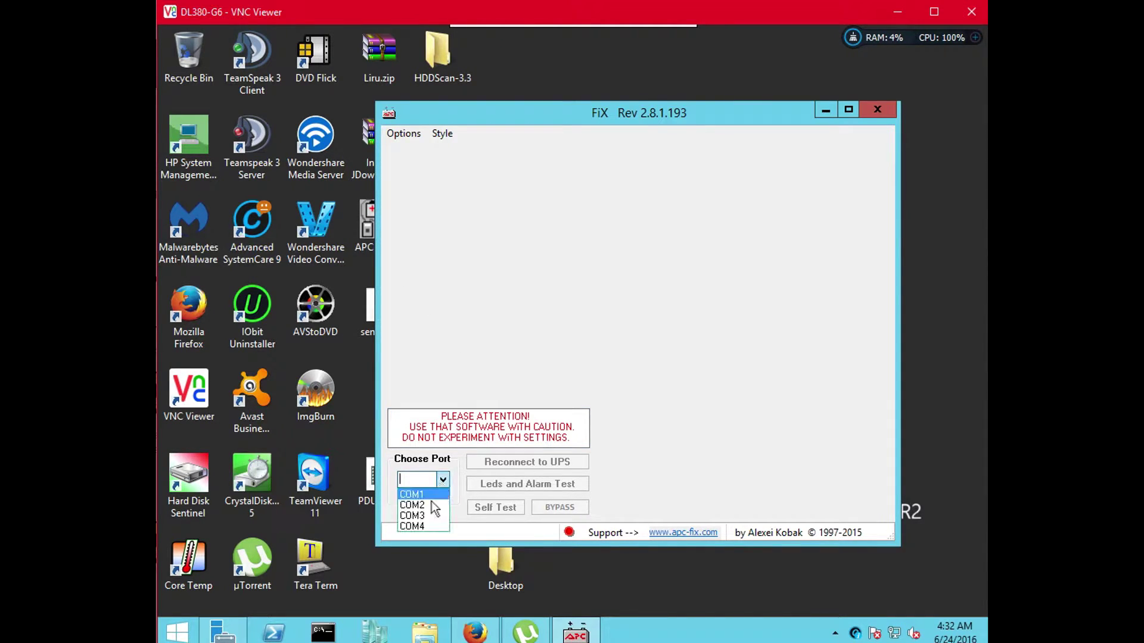
left_click(425, 495)
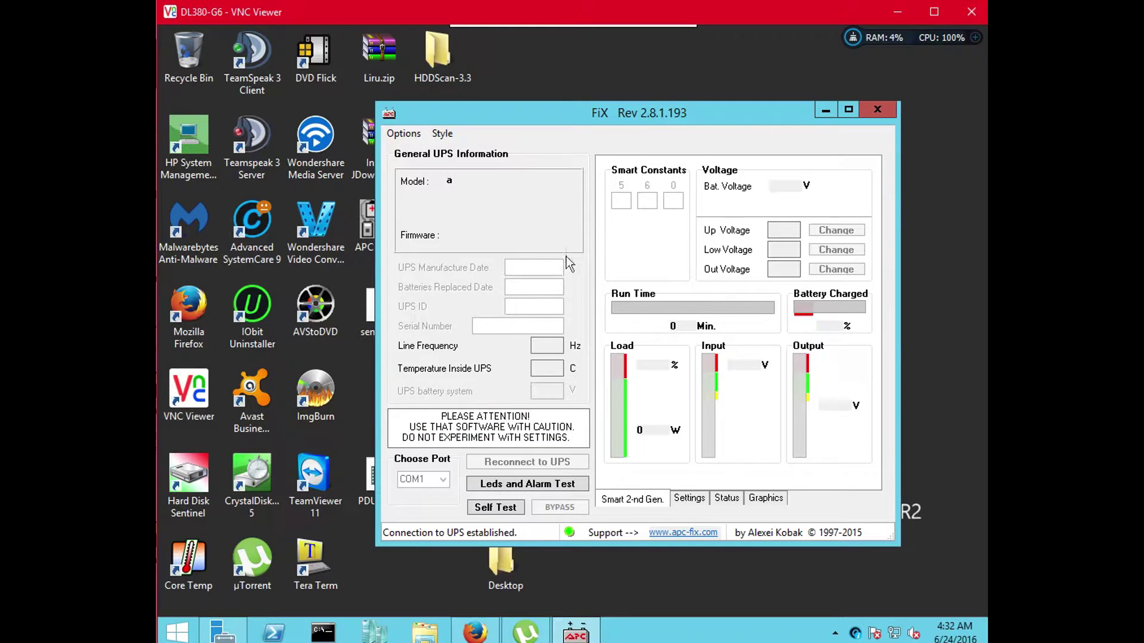
left_click(761, 500)
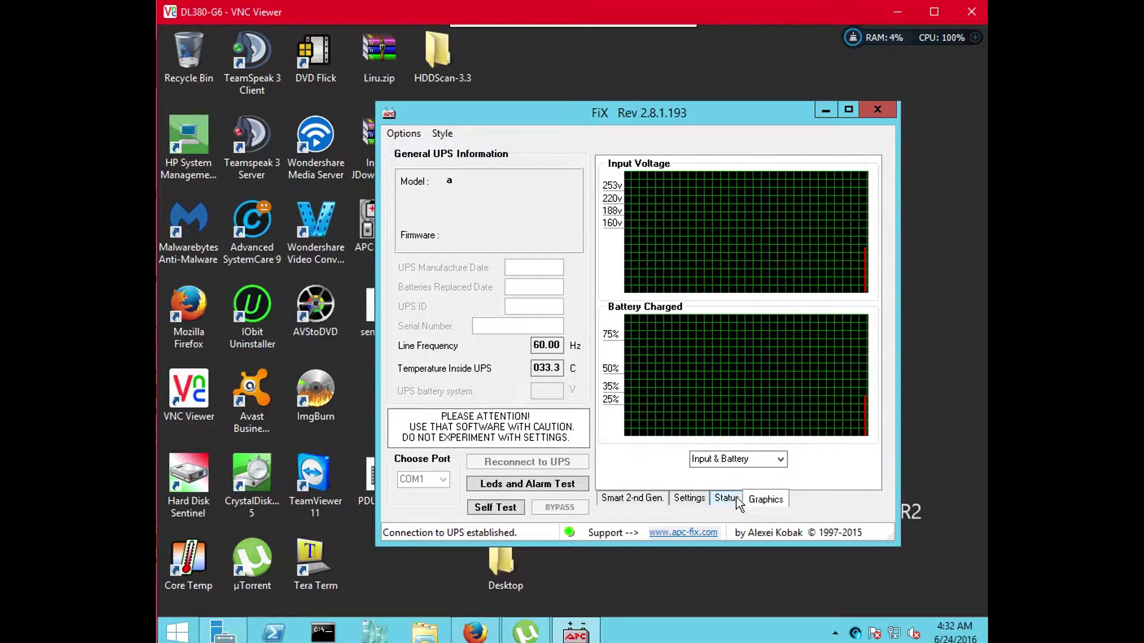
left_click(735, 496)
left_click(755, 499)
left_click(728, 498)
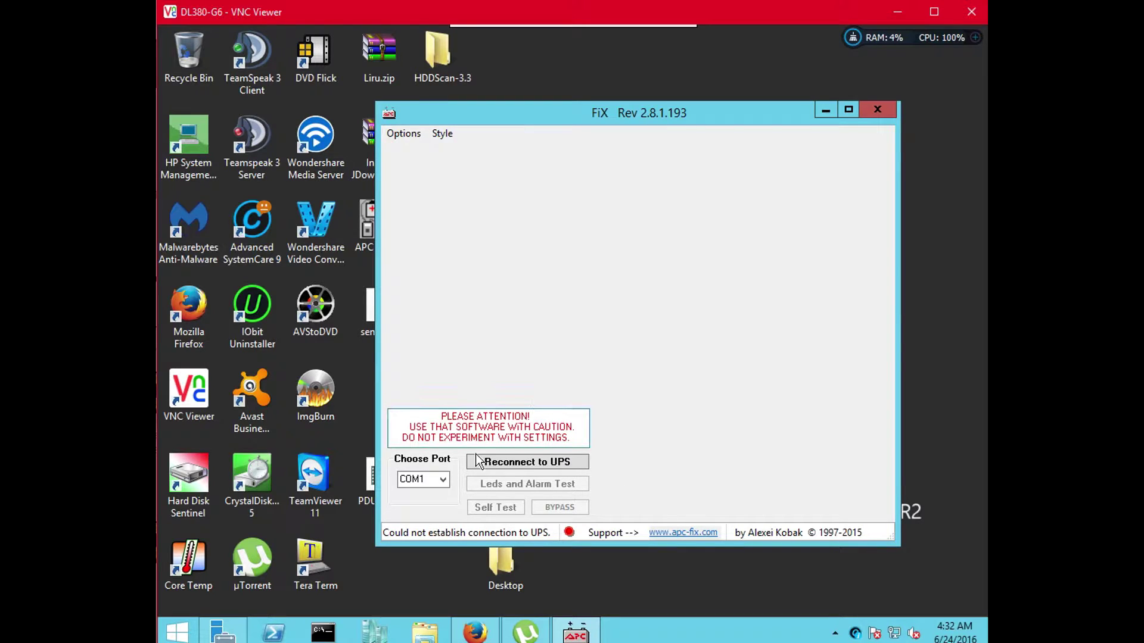
left_click(490, 470)
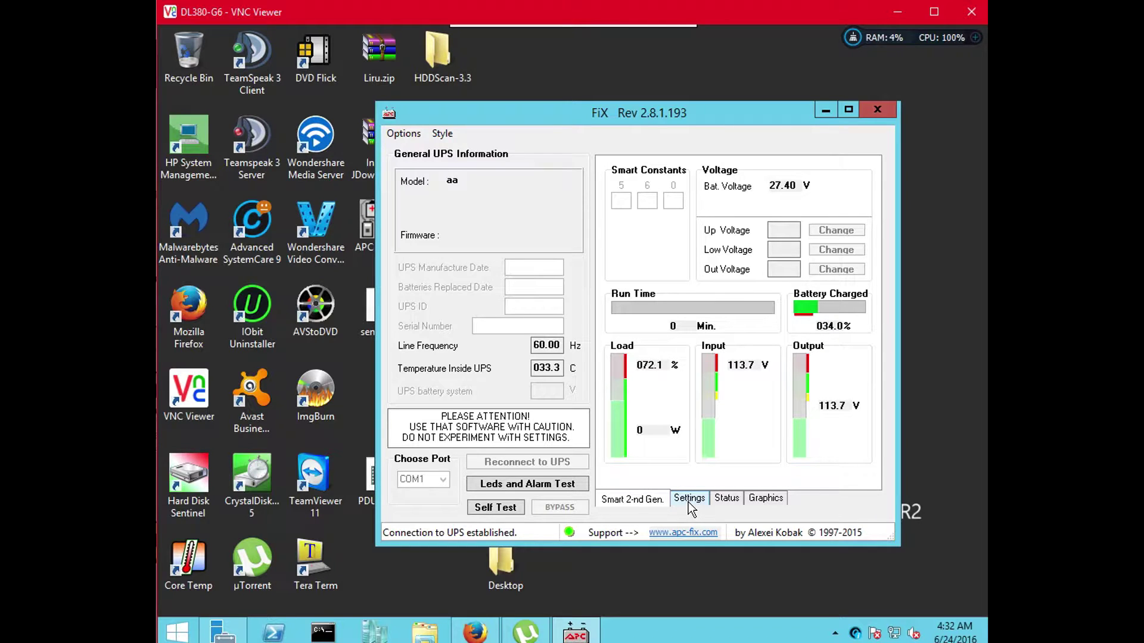
left_click(688, 500)
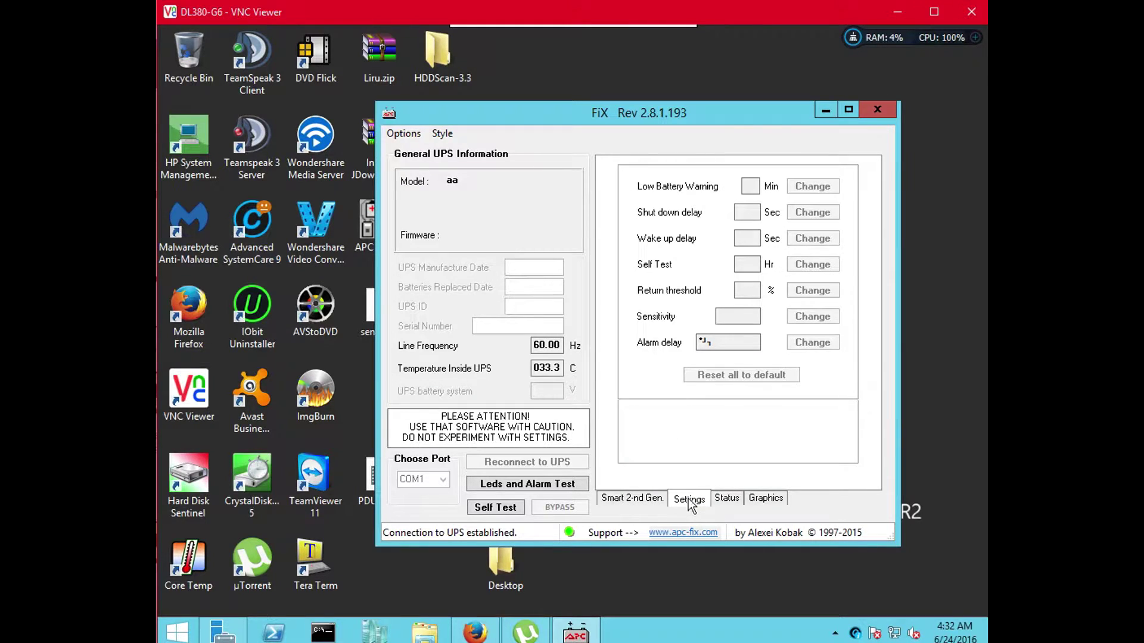
left_click(726, 501)
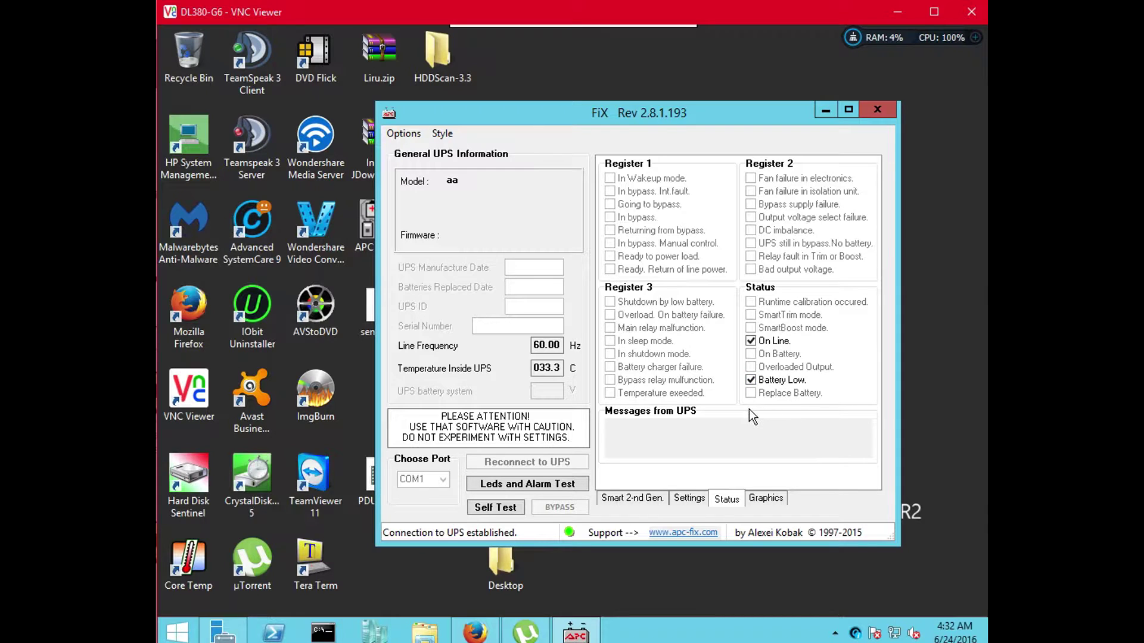
left_click(399, 135)
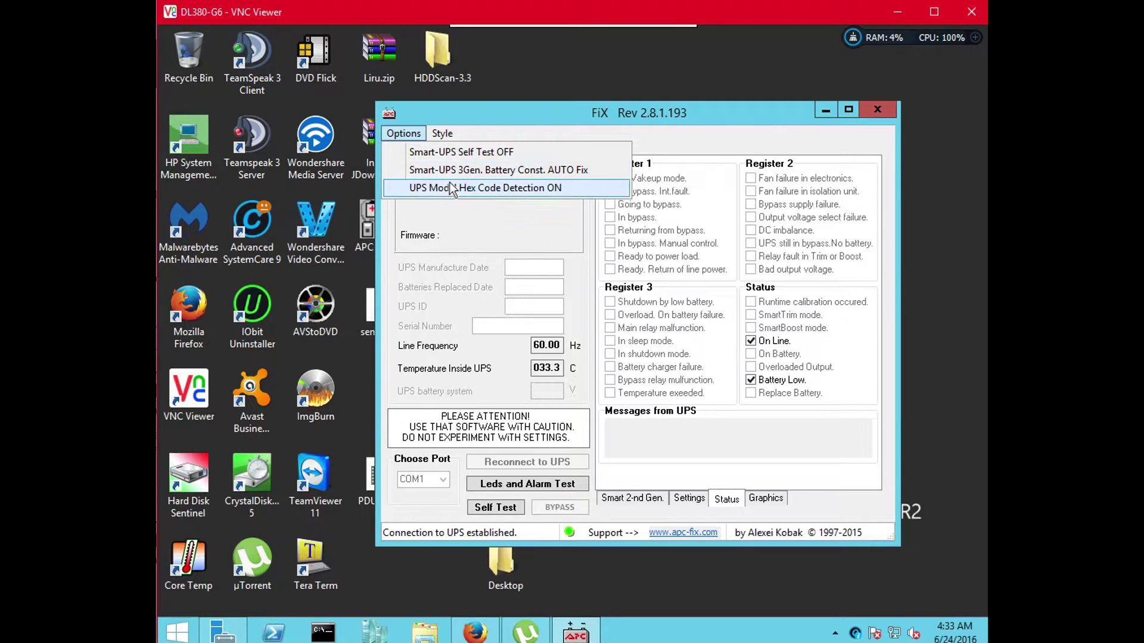
left_click(447, 152)
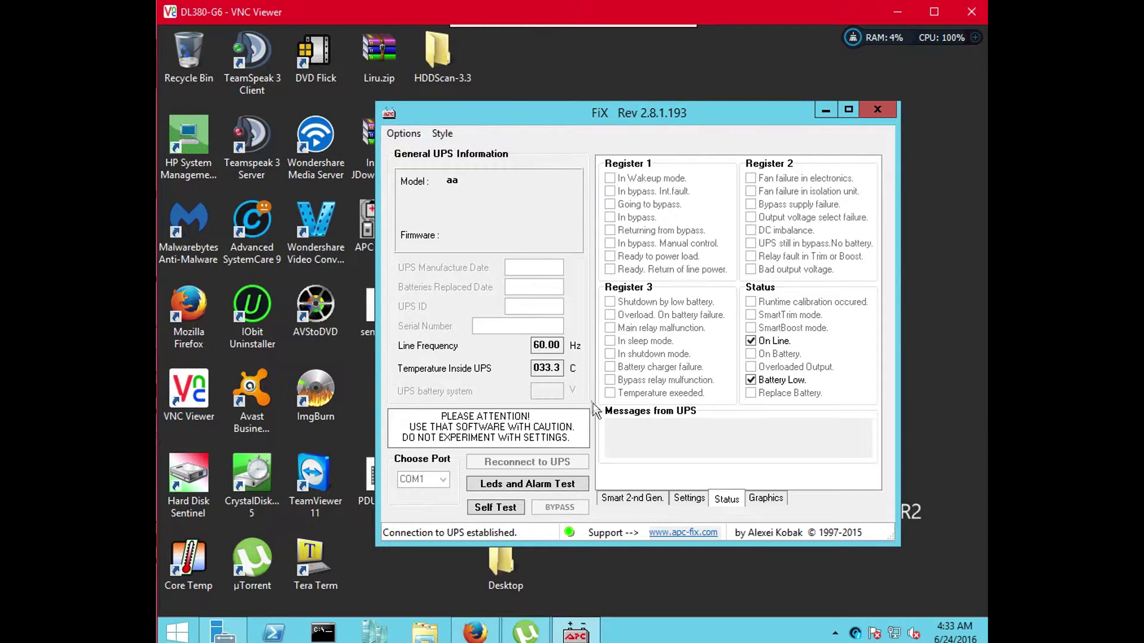
left_click(651, 503)
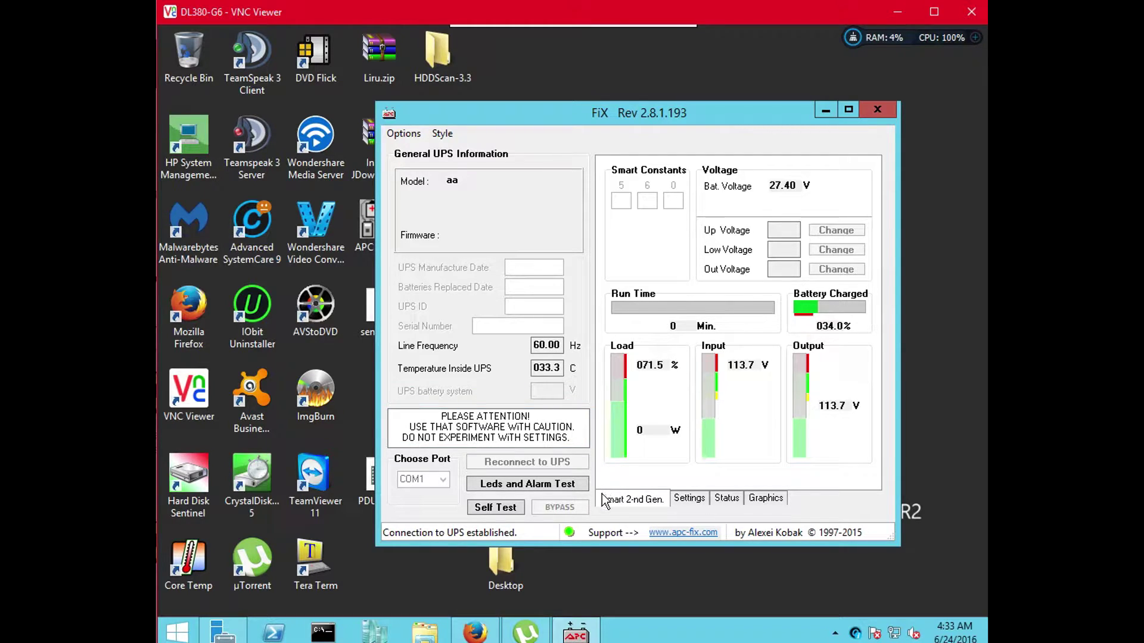
View the UPS Settings and Status pages and clear the Battery Low status flag
left_click(688, 501)
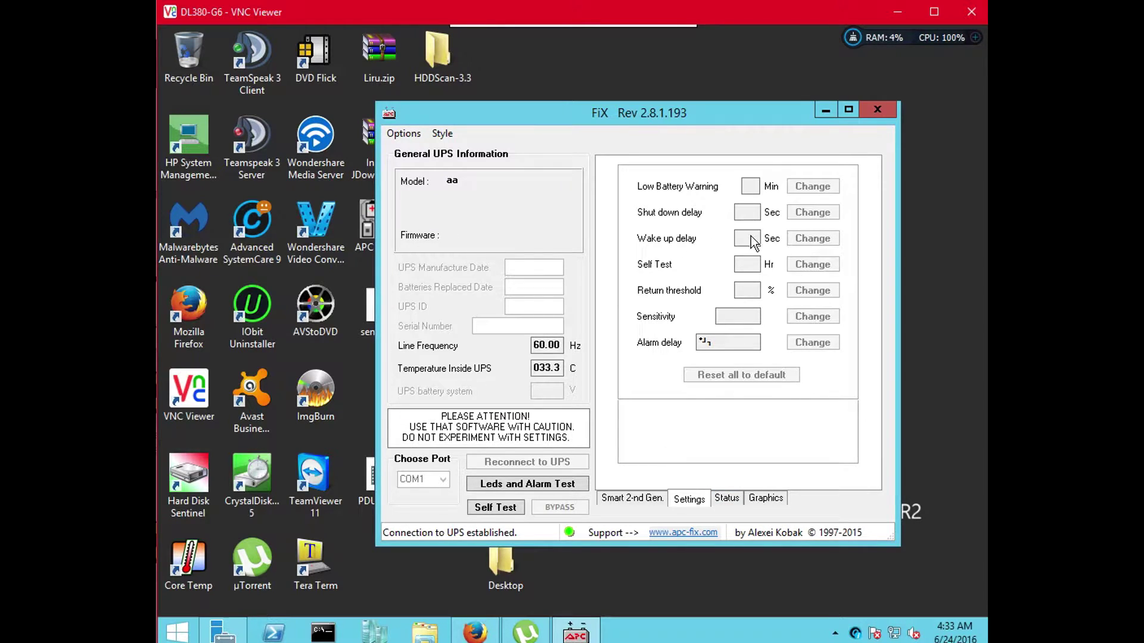
left_click(731, 499)
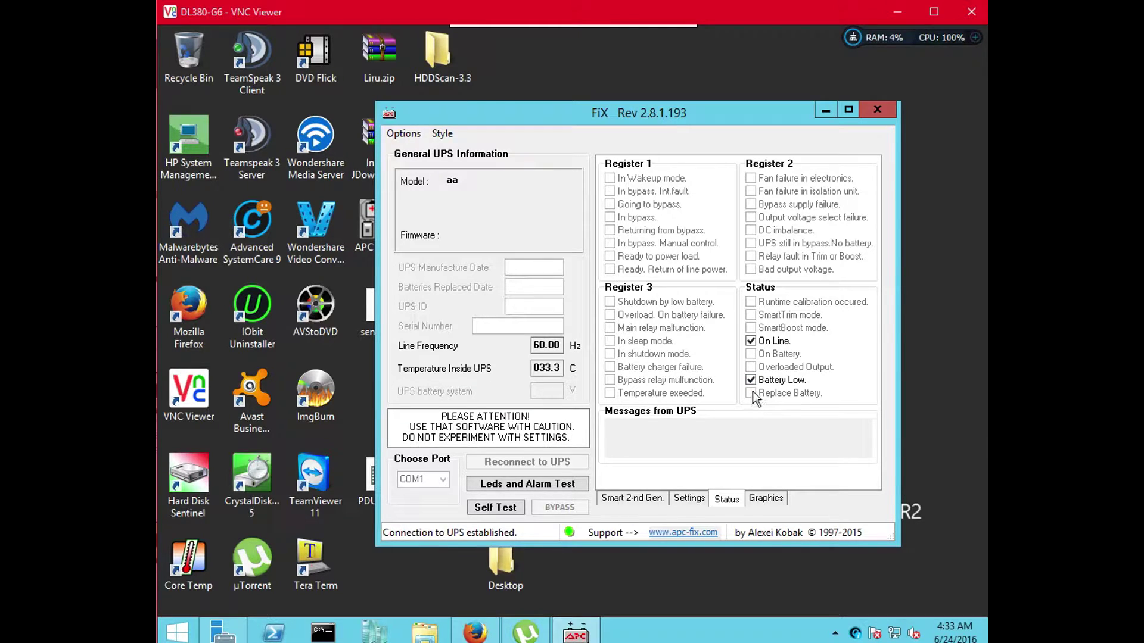
left_click(751, 381)
left_click(752, 381)
Plot 'Run Time & Battery' on the Graphics tab, then return to the Smart 2-nd Gen readings
left_click(766, 499)
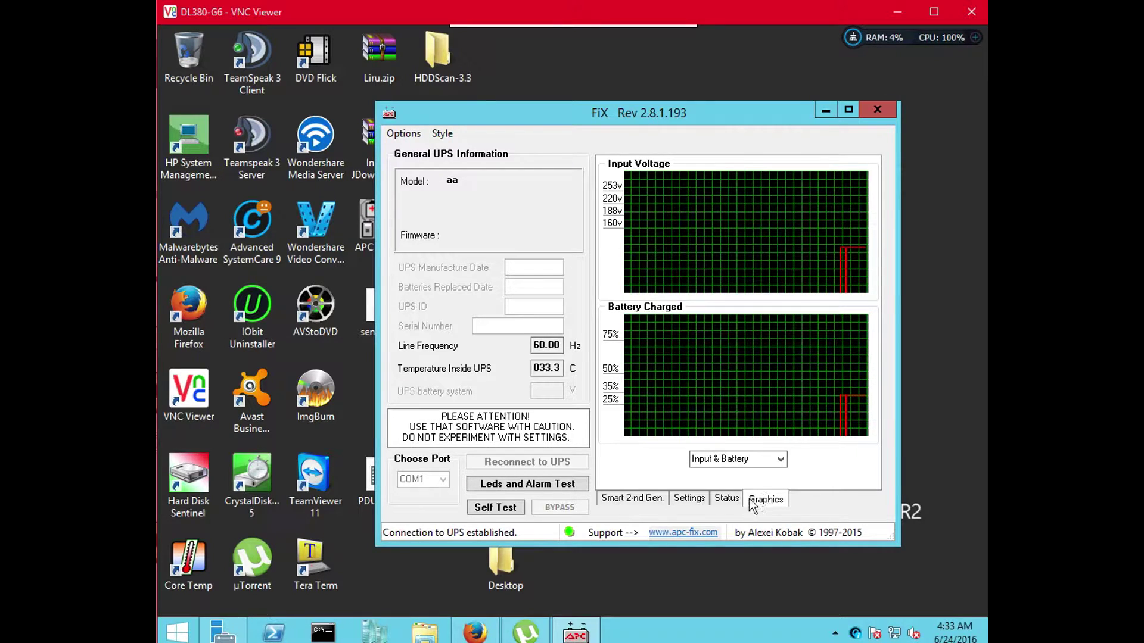
left_click(779, 459)
left_click(781, 459)
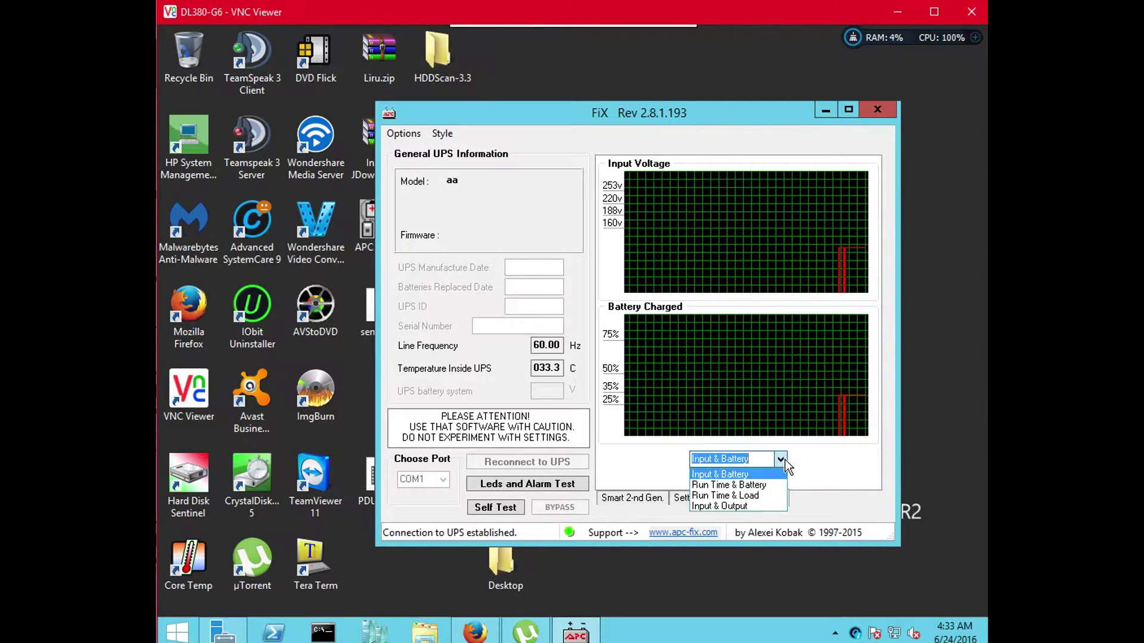
left_click(765, 483)
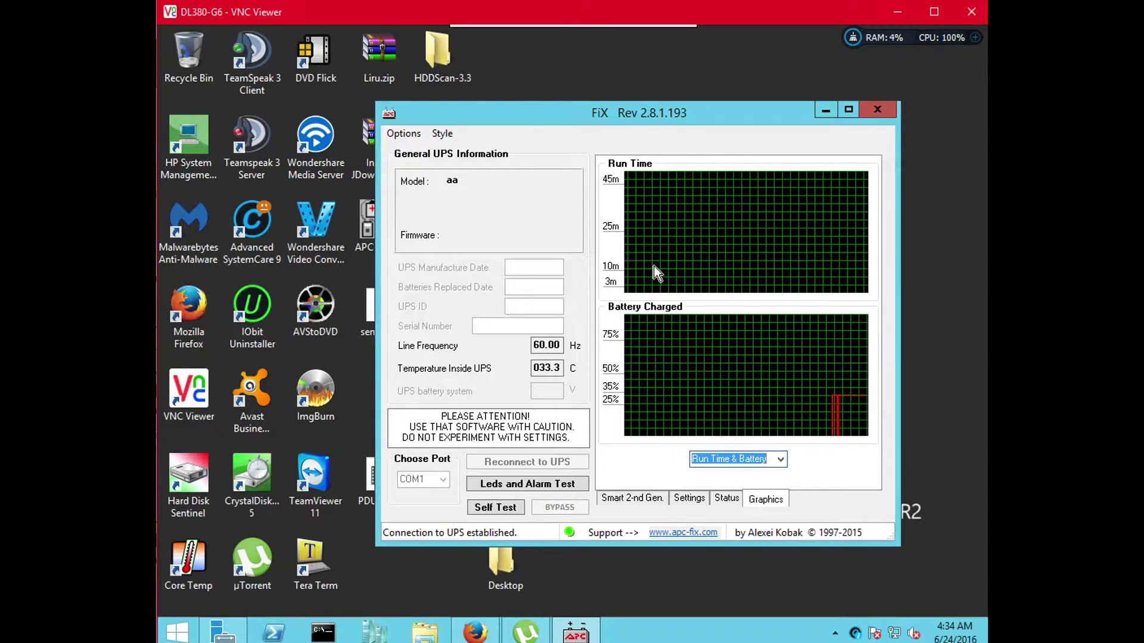
left_click(689, 499)
left_click(641, 496)
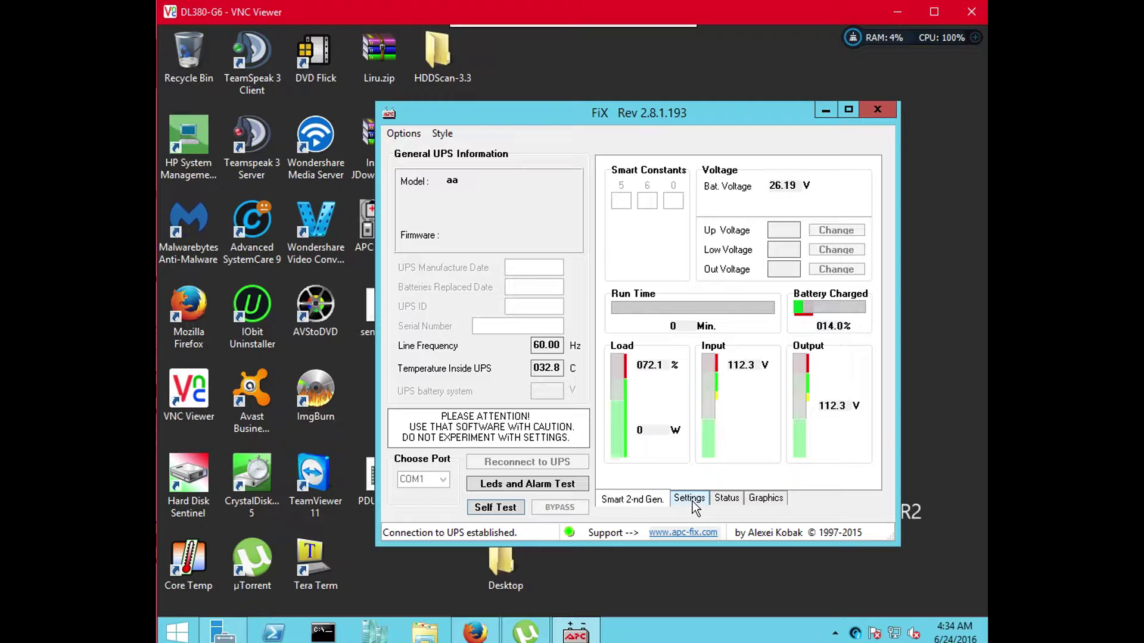
Review APCFiX's Settings, Status, Graphics and Smart 2-nd Gen. tabs for the UPS
left_click(692, 501)
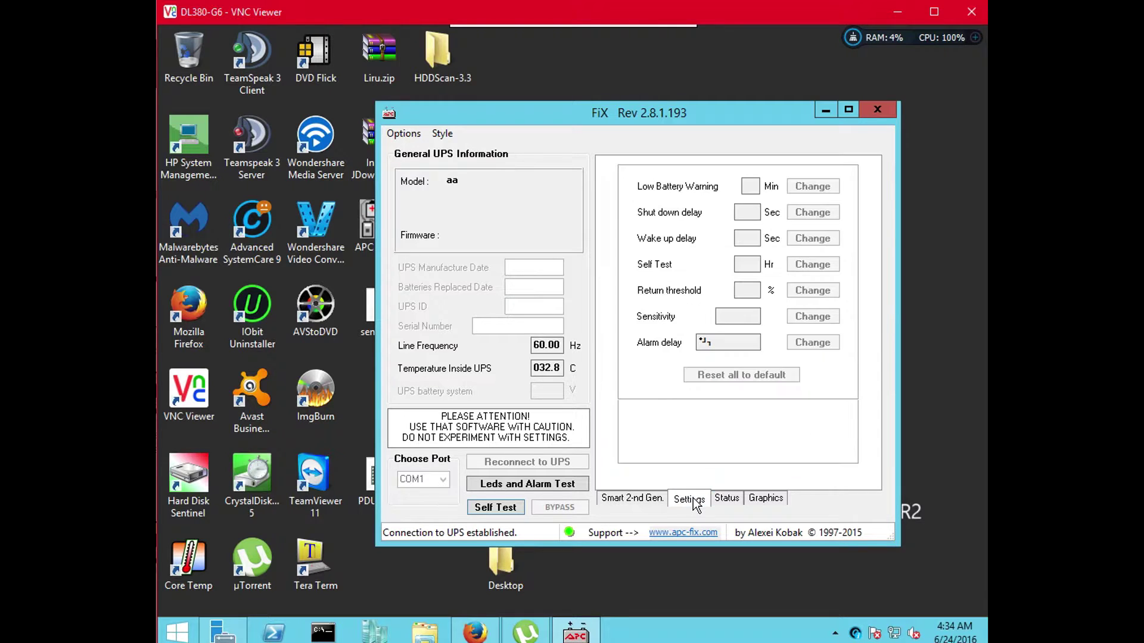
left_click(734, 502)
left_click(766, 501)
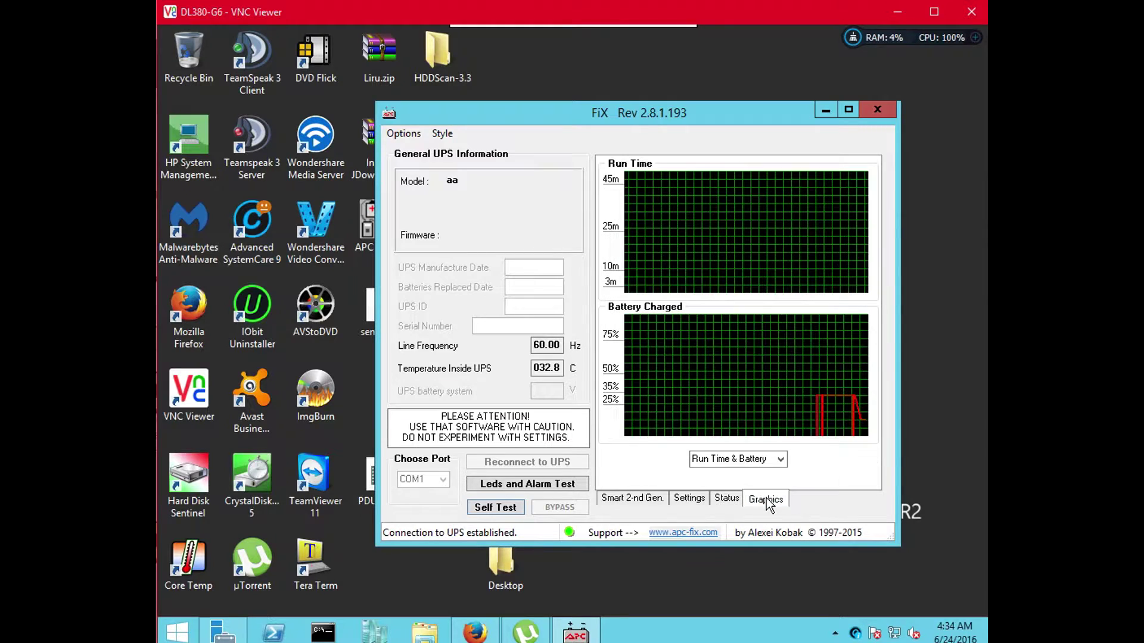
left_click(737, 502)
left_click(691, 500)
left_click(642, 500)
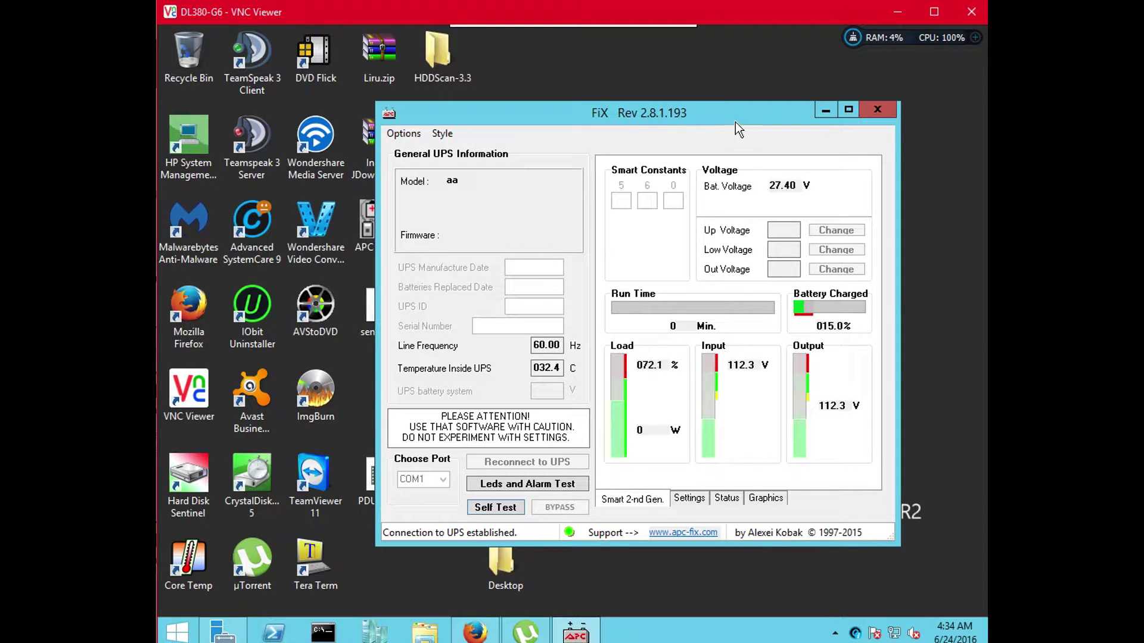
Move the FiX window up-left and recheck settings, status registers, run-time charts and voltage readings
left_click_drag(735, 119, 670, 102)
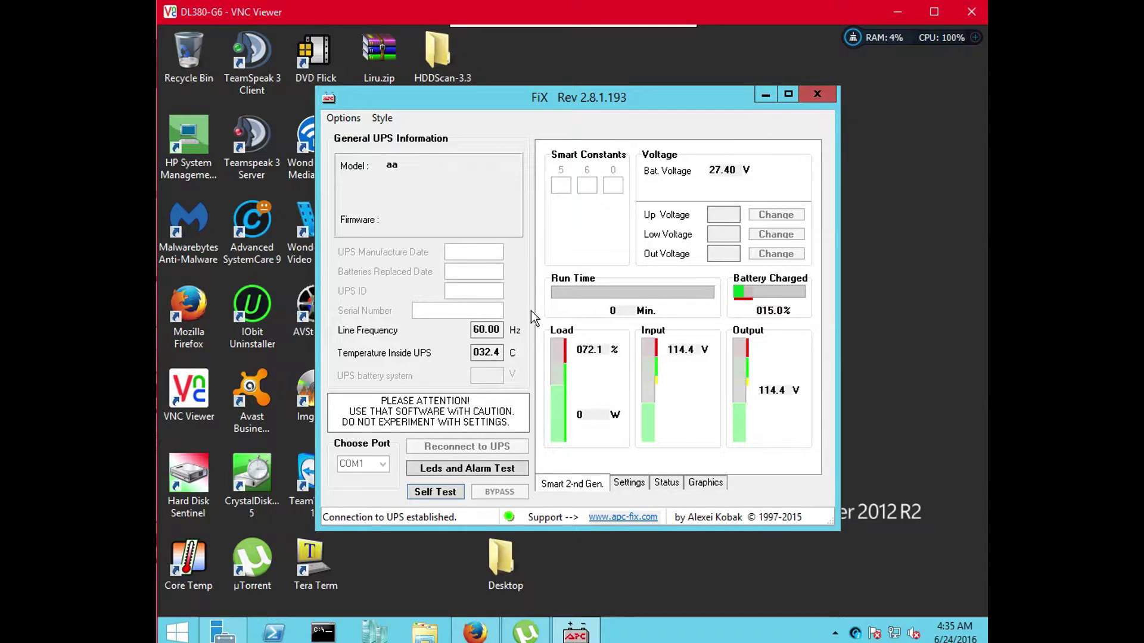
left_click(633, 485)
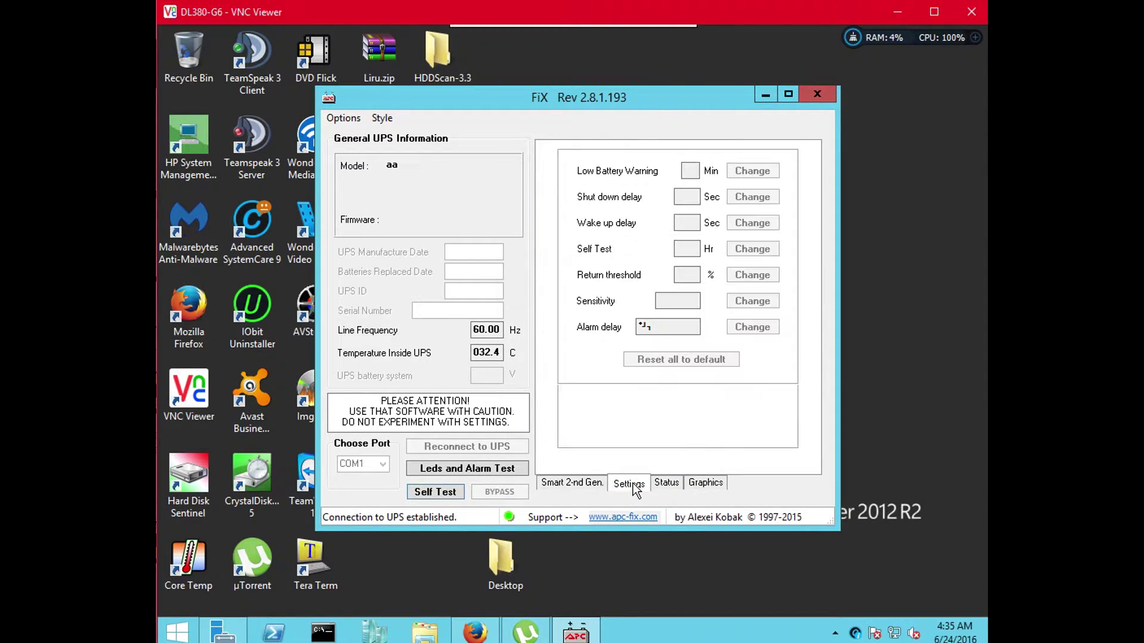
left_click(667, 485)
left_click(691, 485)
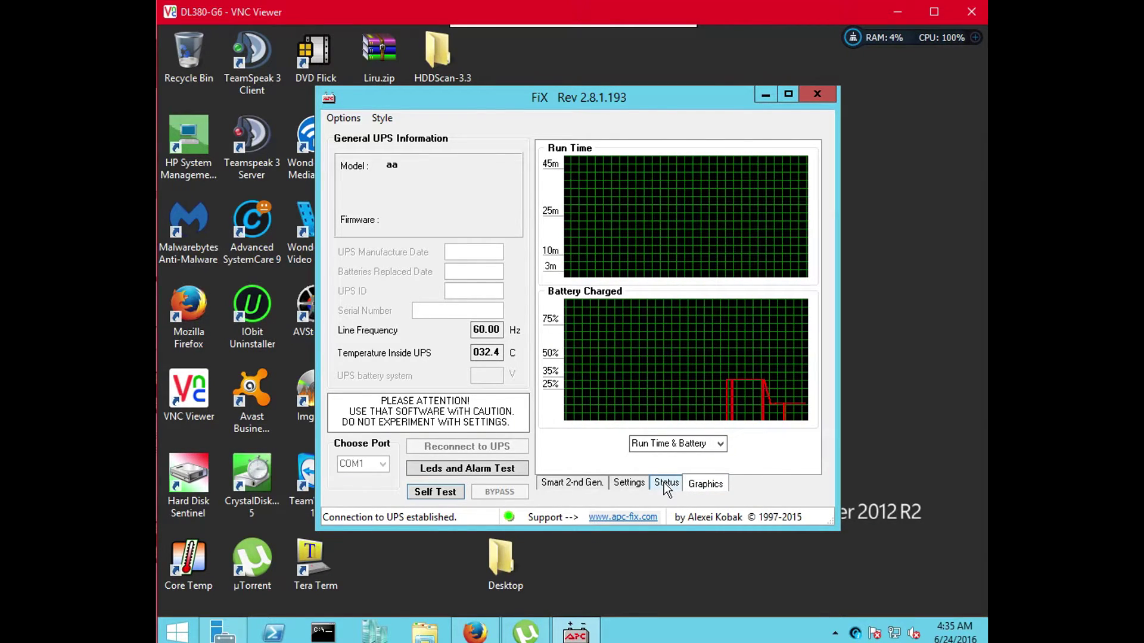
left_click(665, 485)
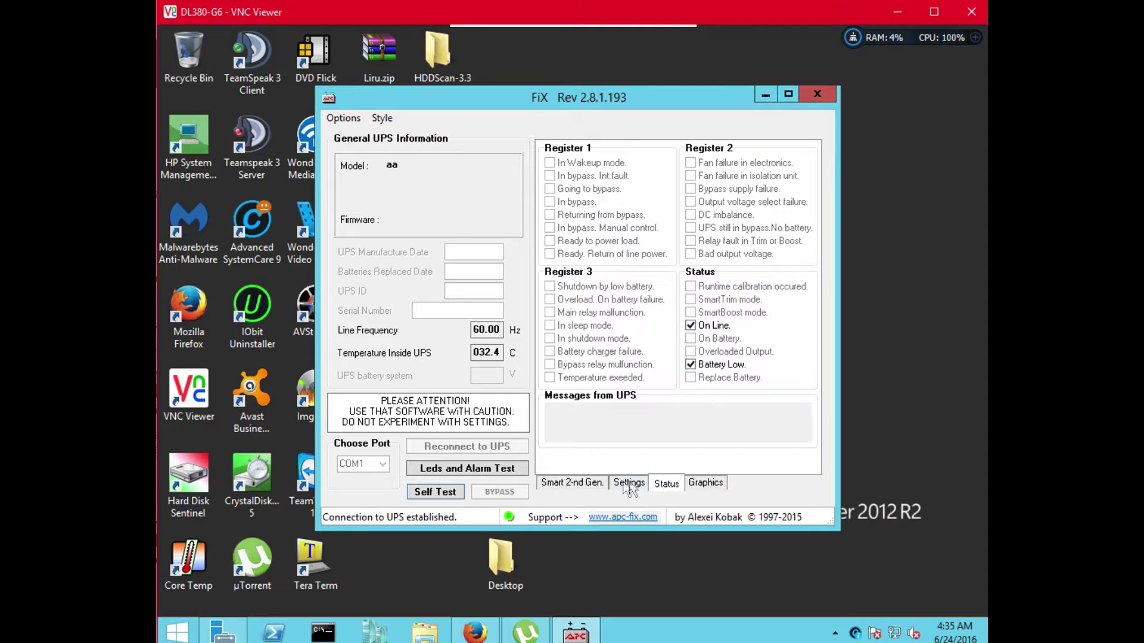
left_click(573, 483)
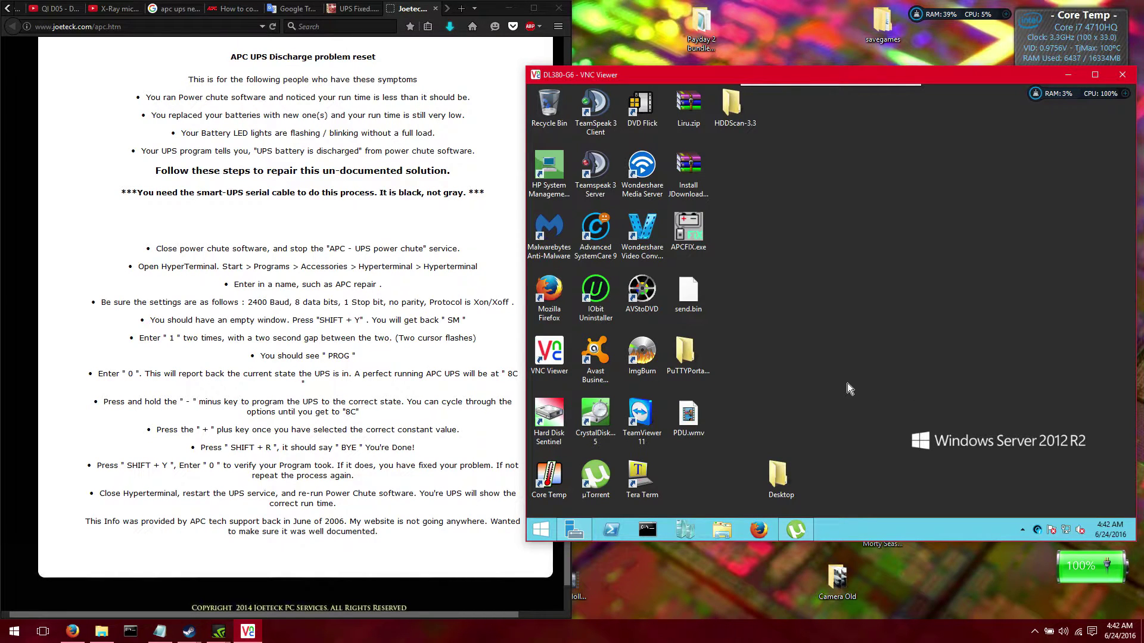
Launch Tera Term on COM1, enter smart mode with Shift+Y, and query replies 090, 127, (C) APCC
double_click(642, 473)
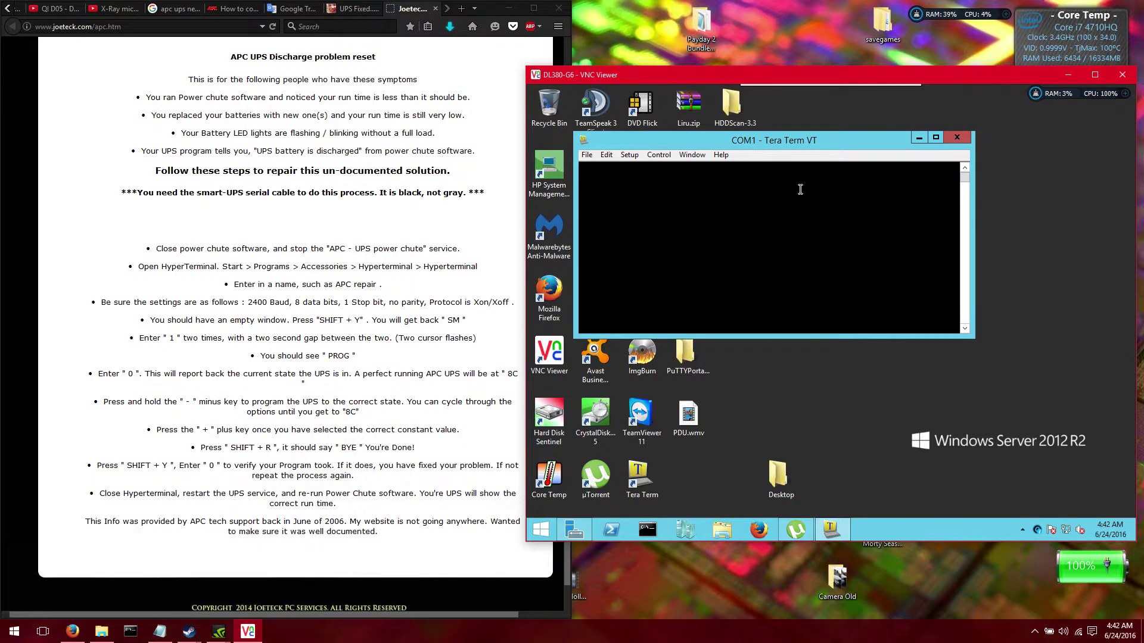
key("shift+y")
key("1")
key("0")
key("minus")
key("1")
key("1")
key("1")
key("1")
key("1")
key("1")
key("1")
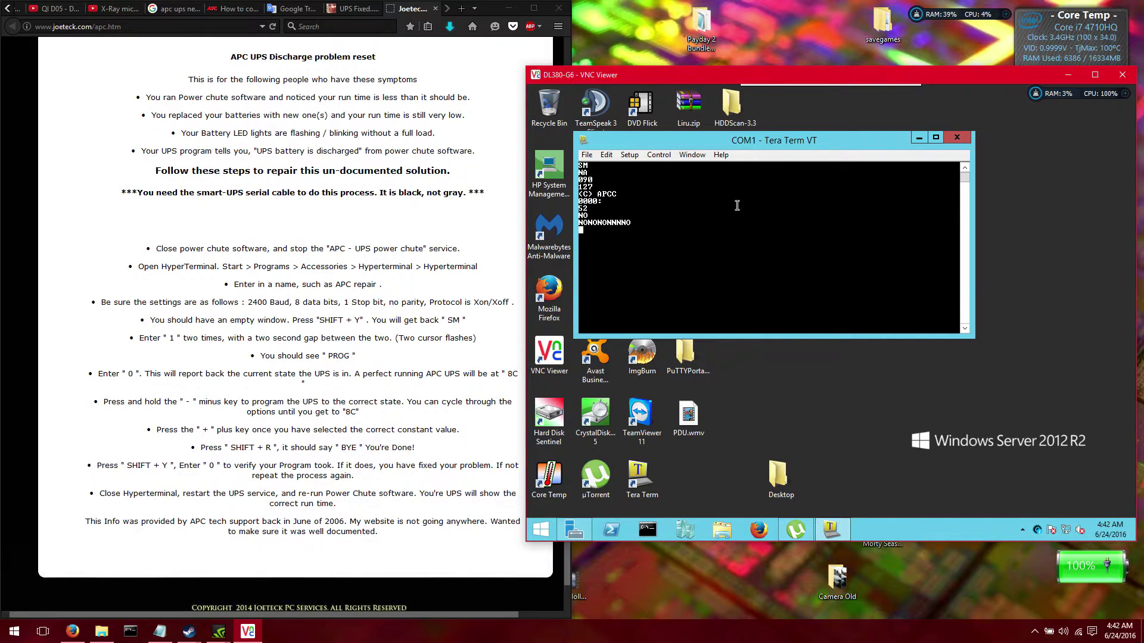
key("1")
key("1")
key("1")
key("1")
key("1")
key("1")
key("1")
key("1")
key("1")
key("1")
key("1")
key("1")
key("1")
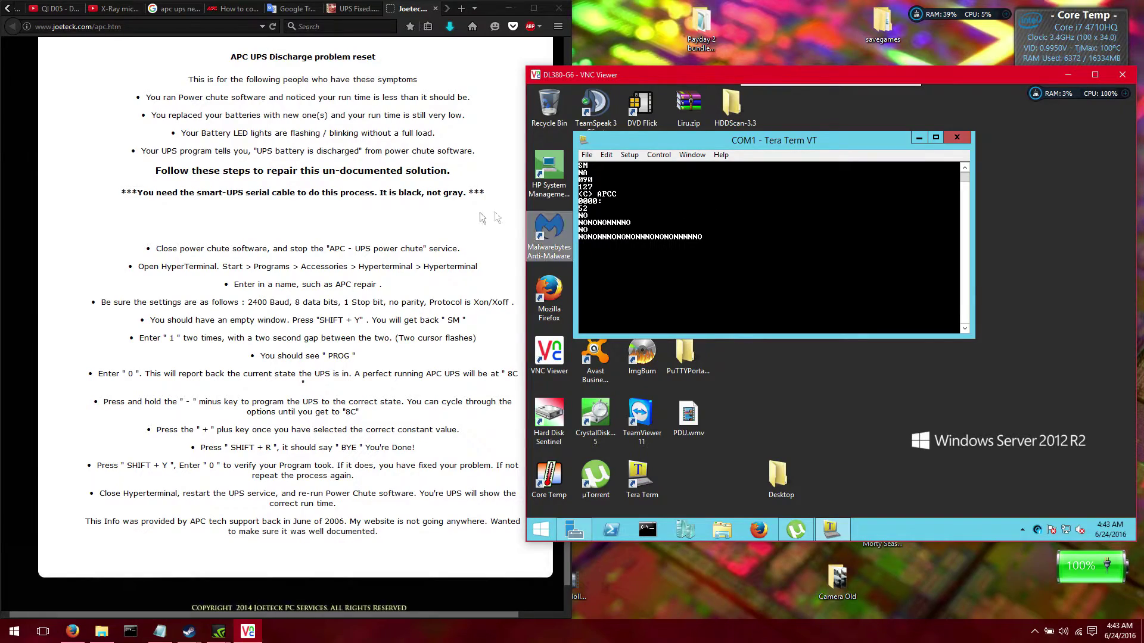
left_click(463, 216)
scroll(463, 215, "up", 5)
scroll(463, 219, "down", 3)
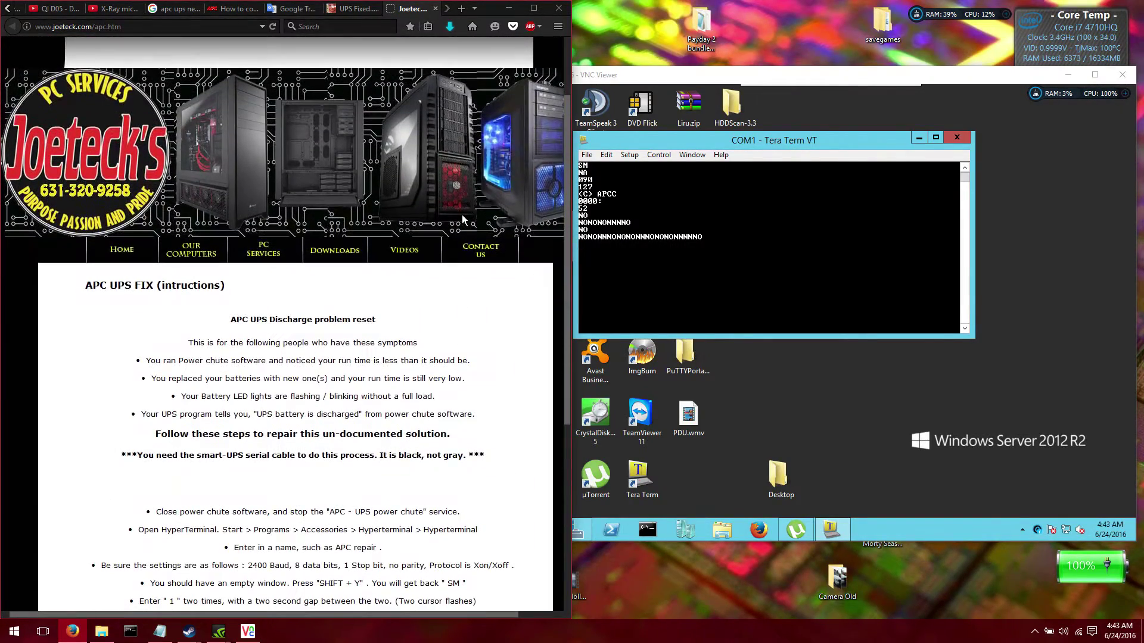
scroll(462, 216, "down", 4)
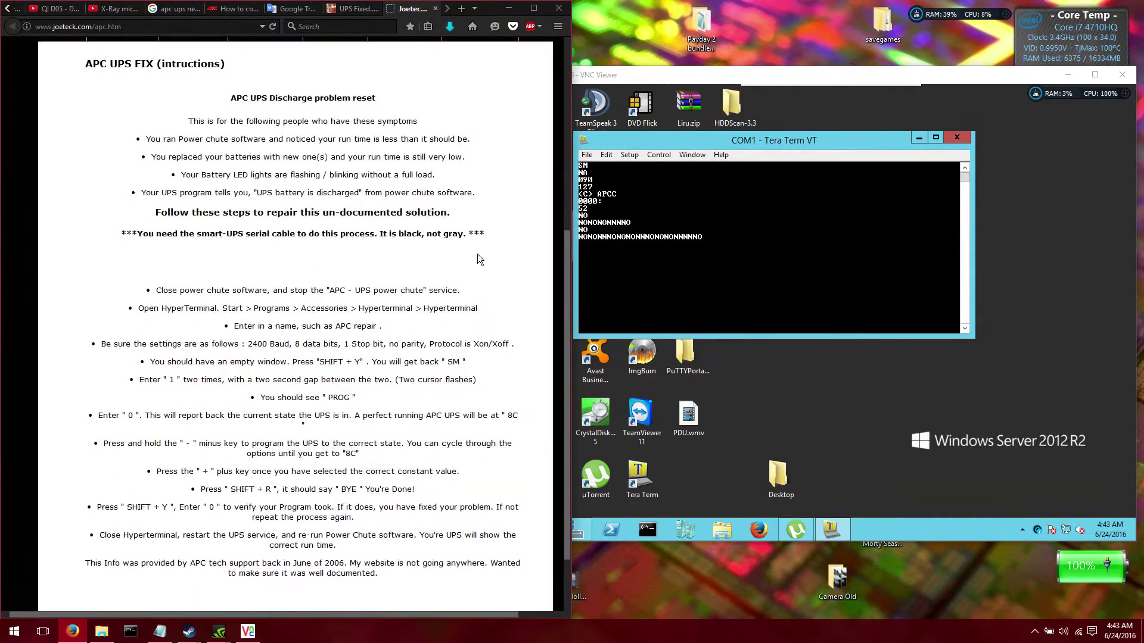
scroll(478, 253, "down", 2)
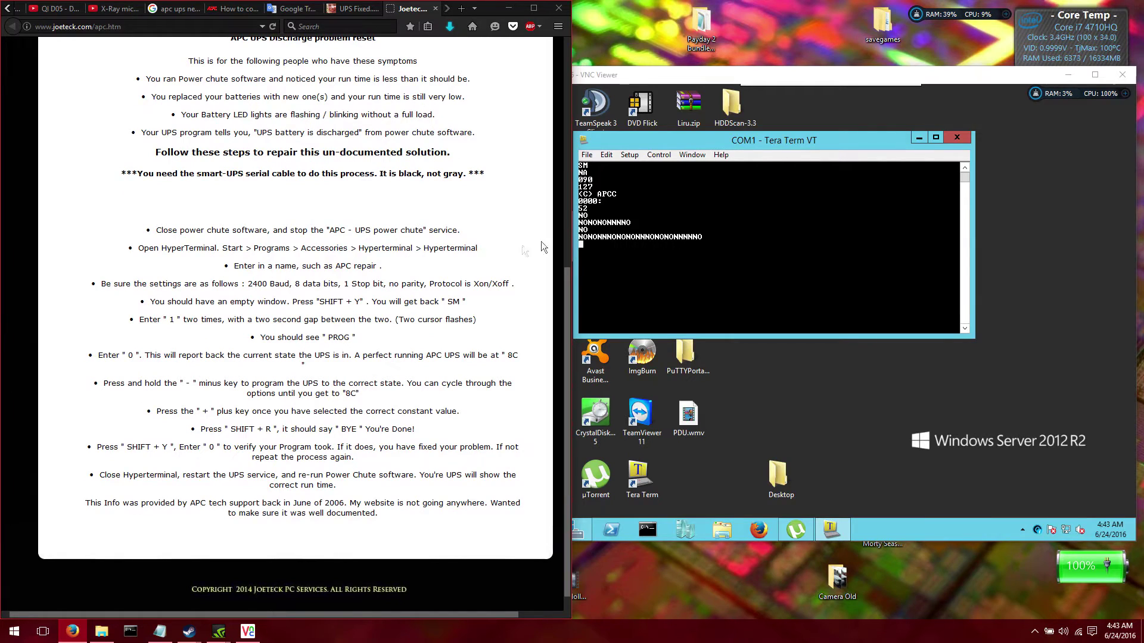
left_click(719, 233)
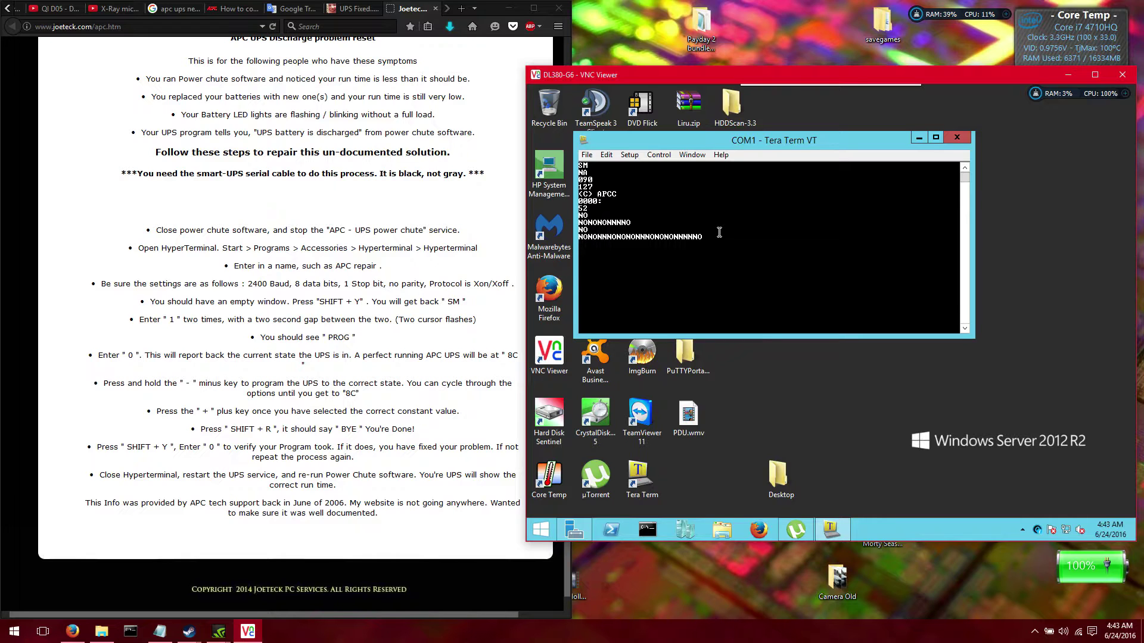
left_click(474, 319)
Bring the remote desktop forward and step UPS values with 1, 0, -, + (090, 120, NA)
left_click(650, 289)
key("1")
key("0")
key("0")
key("0")
key("minus")
key("minus")
key("minus")
key("plus")
key("0")
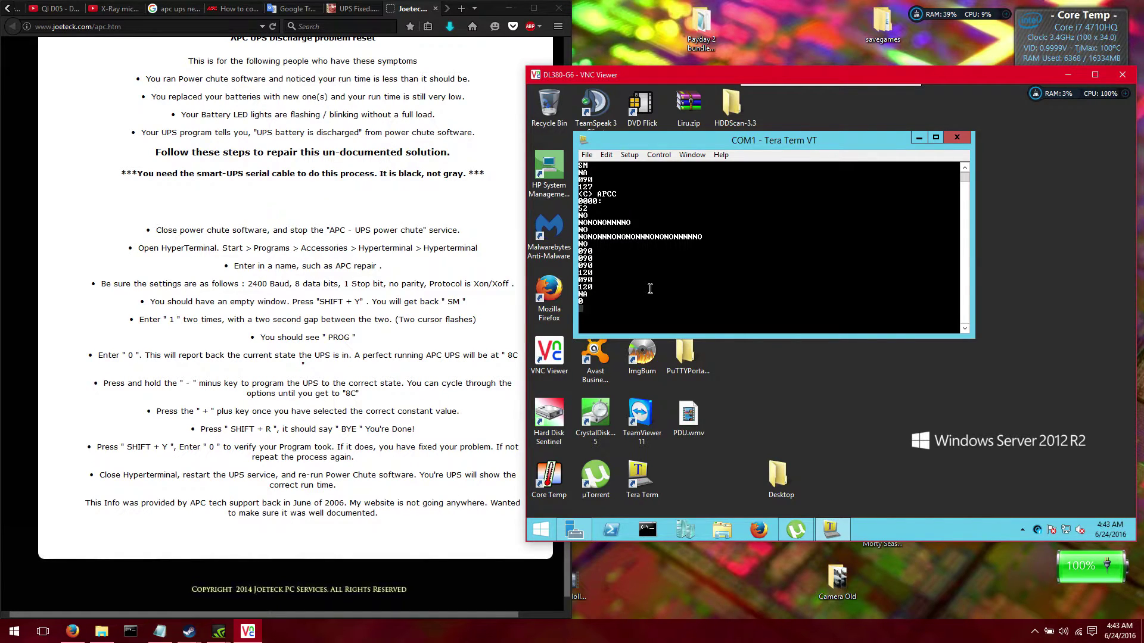
Keep querying the UPS with 0, + and - keys, getting 106, 00 and repeated NA
key("0")
key("0")
key("plus")
key("minus")
key("plus")
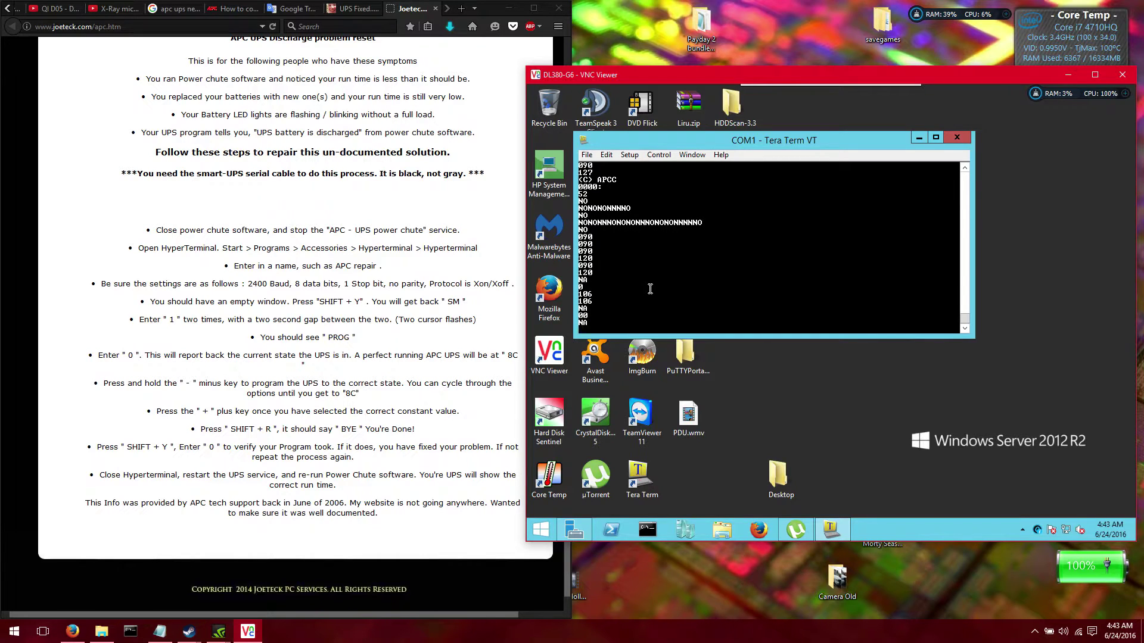
key("plus")
key("plus")
key("minus")
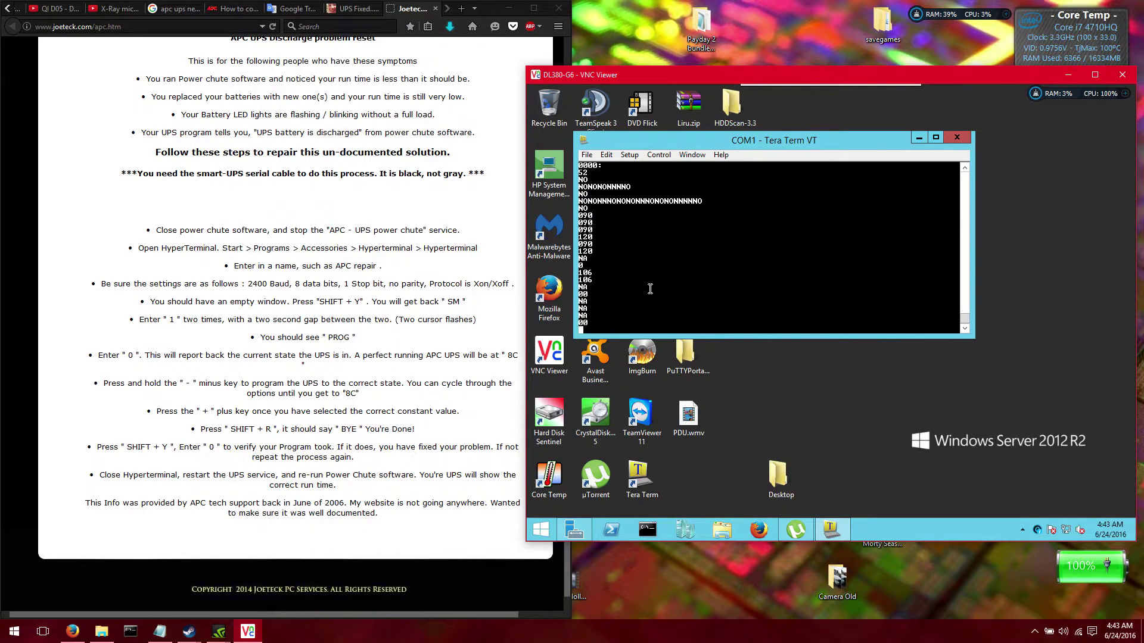
key("plus")
key("plus")
key("plus")
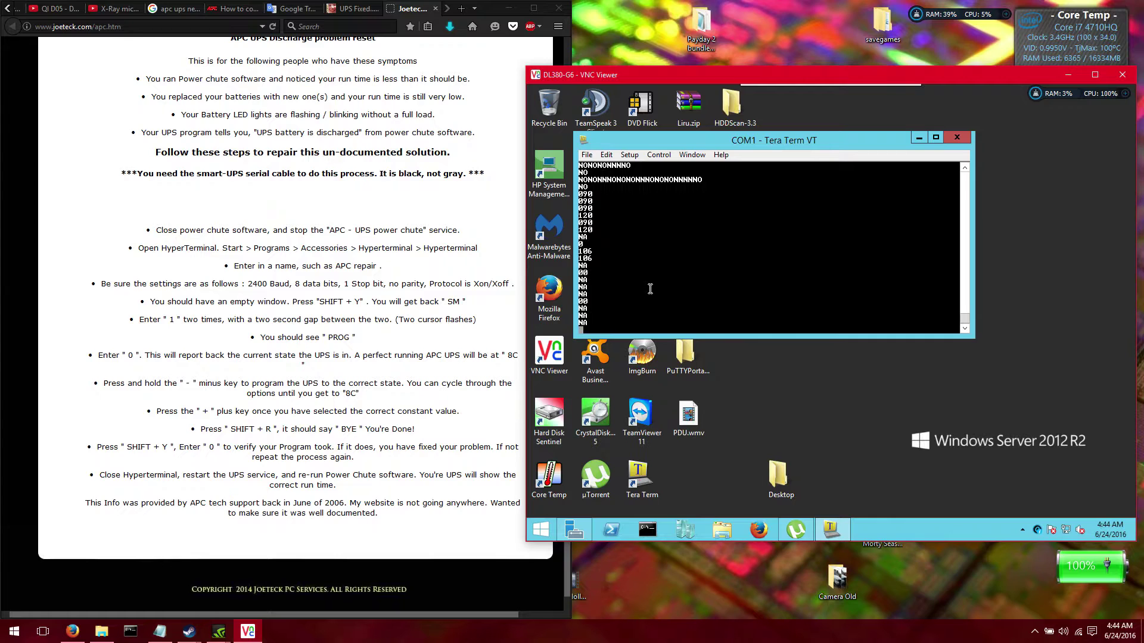
Log into the management card console with the administrator credentials and enter passthru mode (option 4)
key("Return")
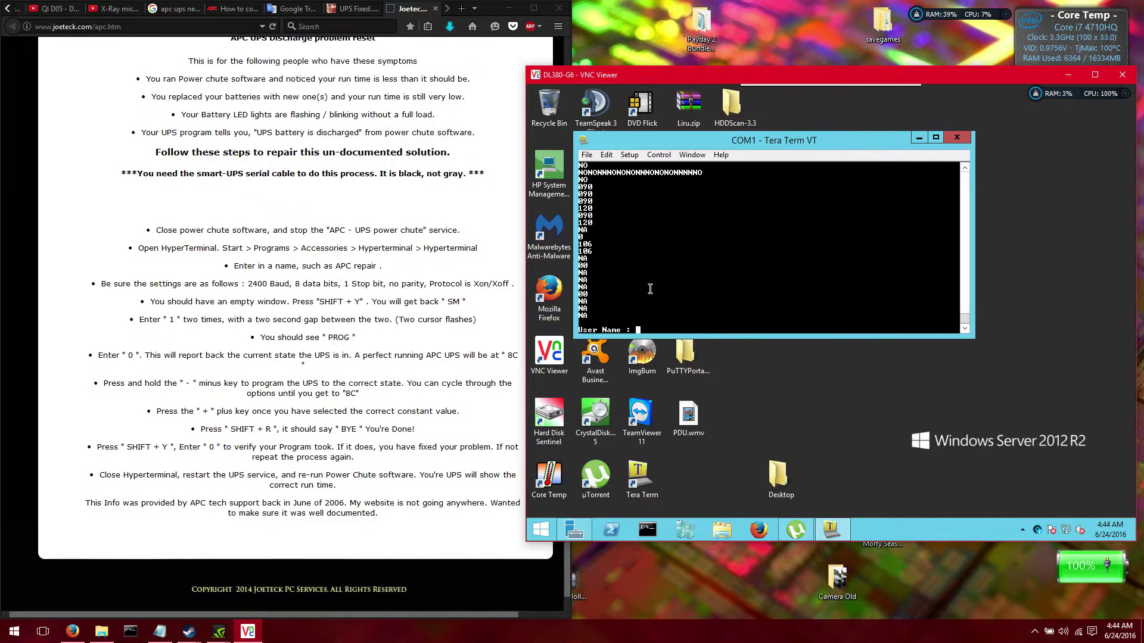
type("apc")
key("Return")
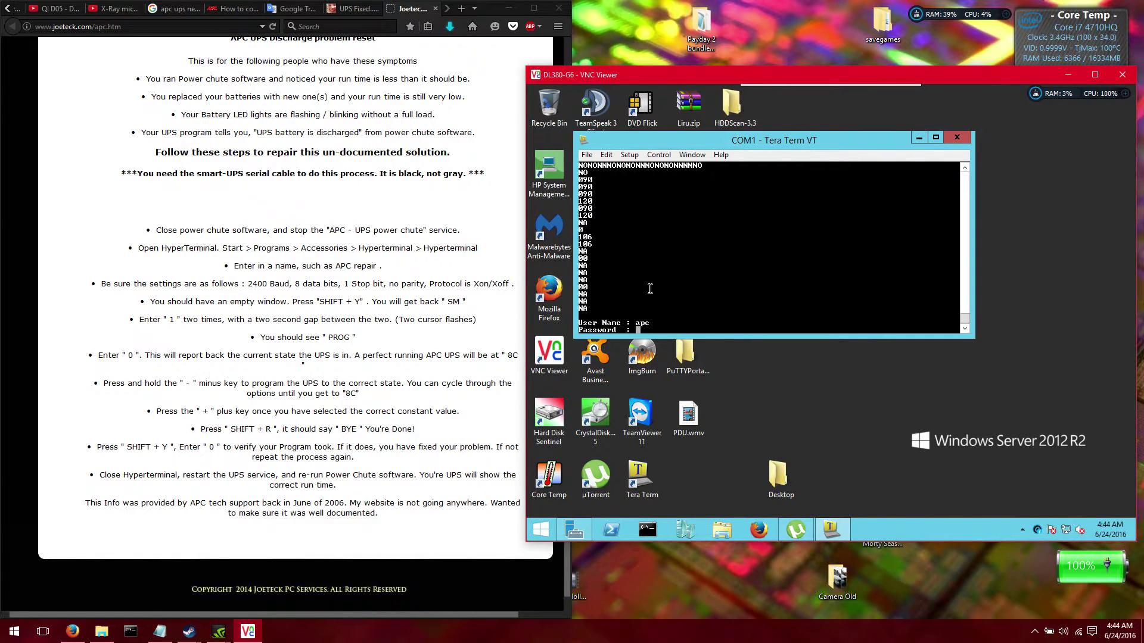
type("apc")
key("Return")
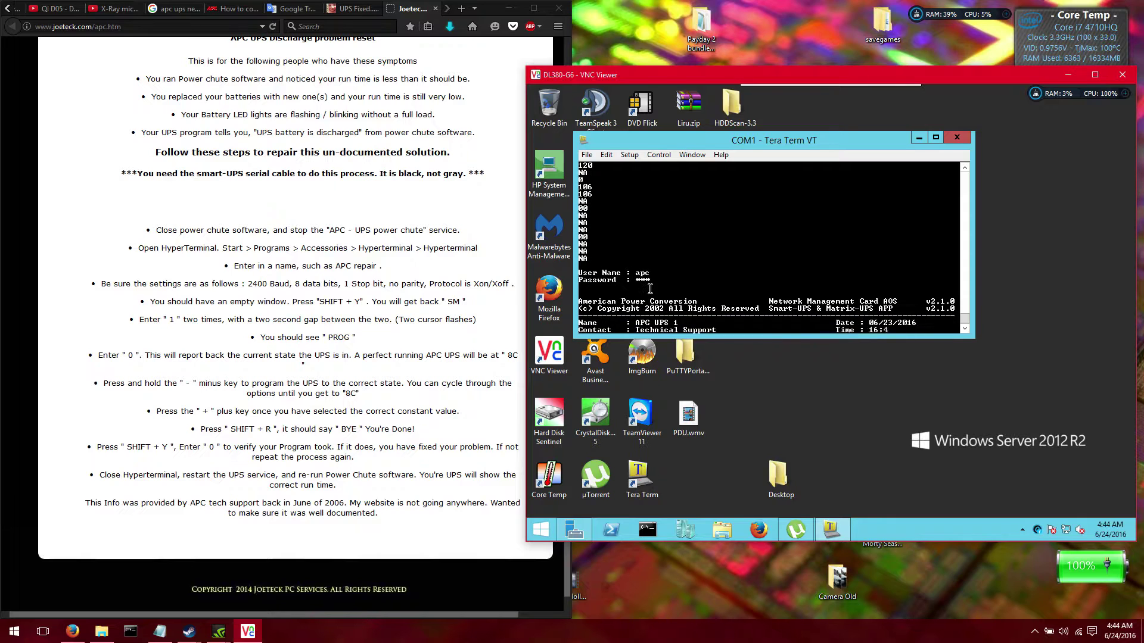
type("4")
key("Return")
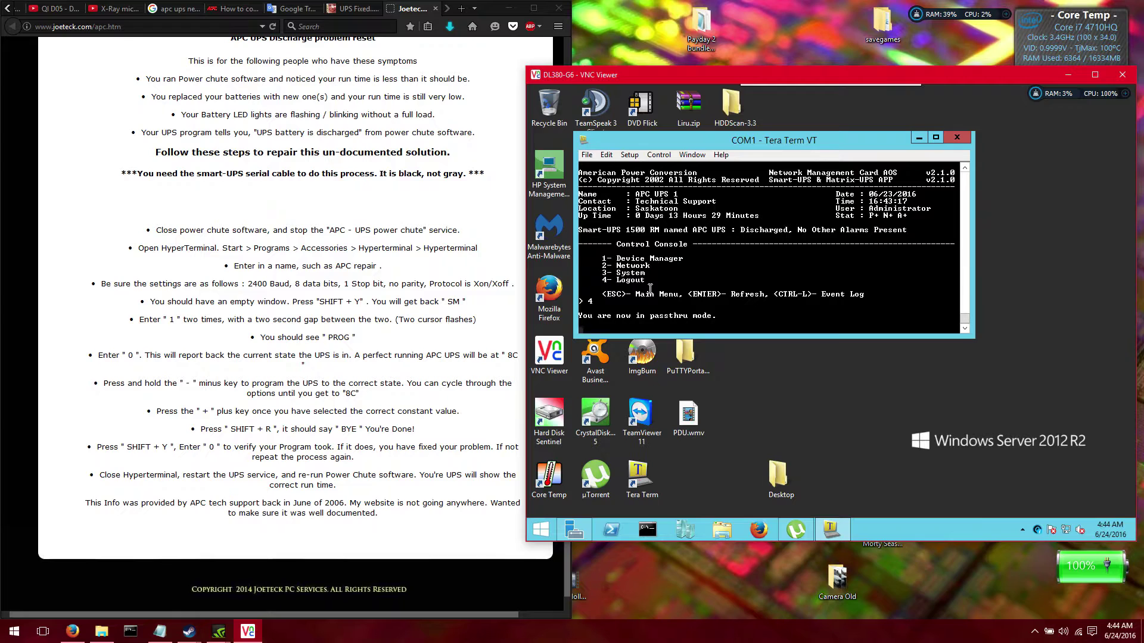
Put the UPS into smart mode (SM) and send query keys 0, -, y, a, H, C, g, j, k, l, m, n
key("shift+y")
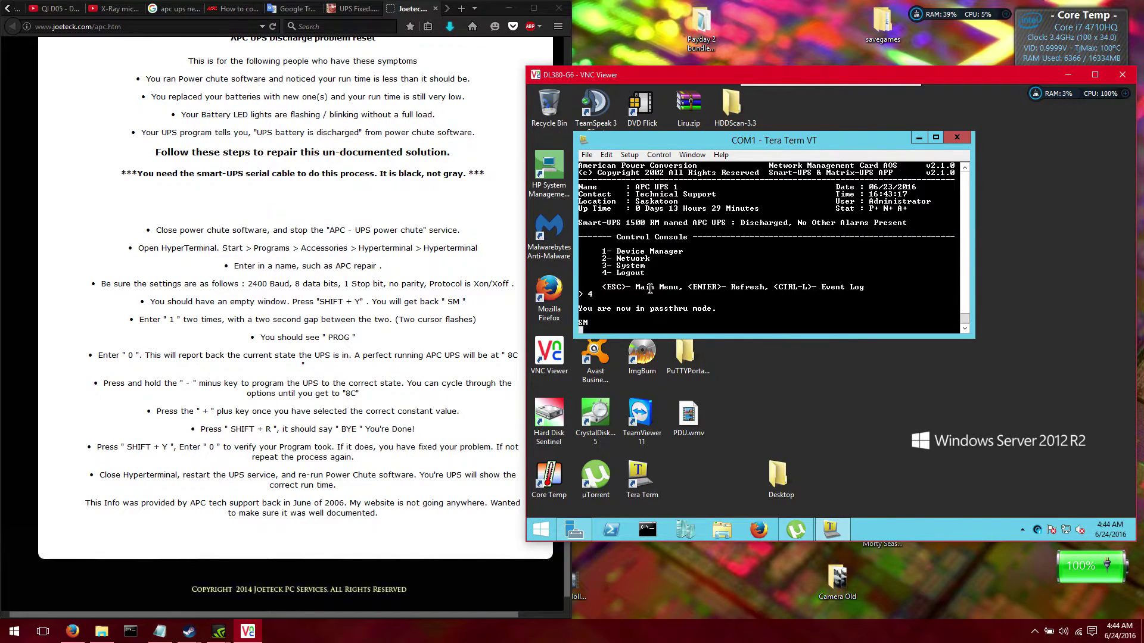
type("0-")
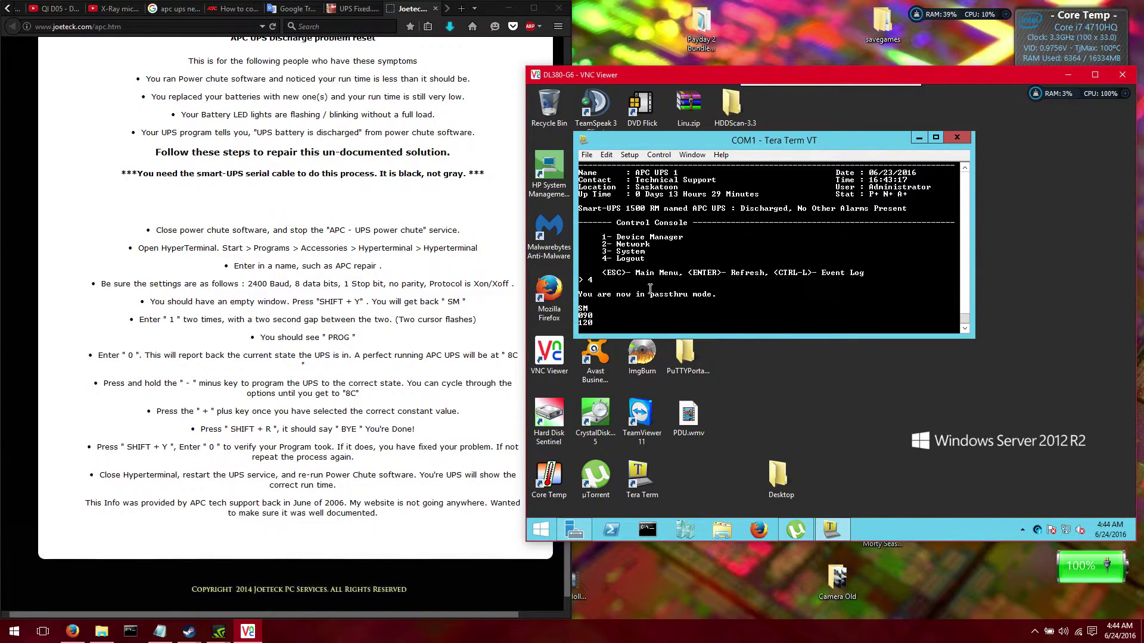
type("-")
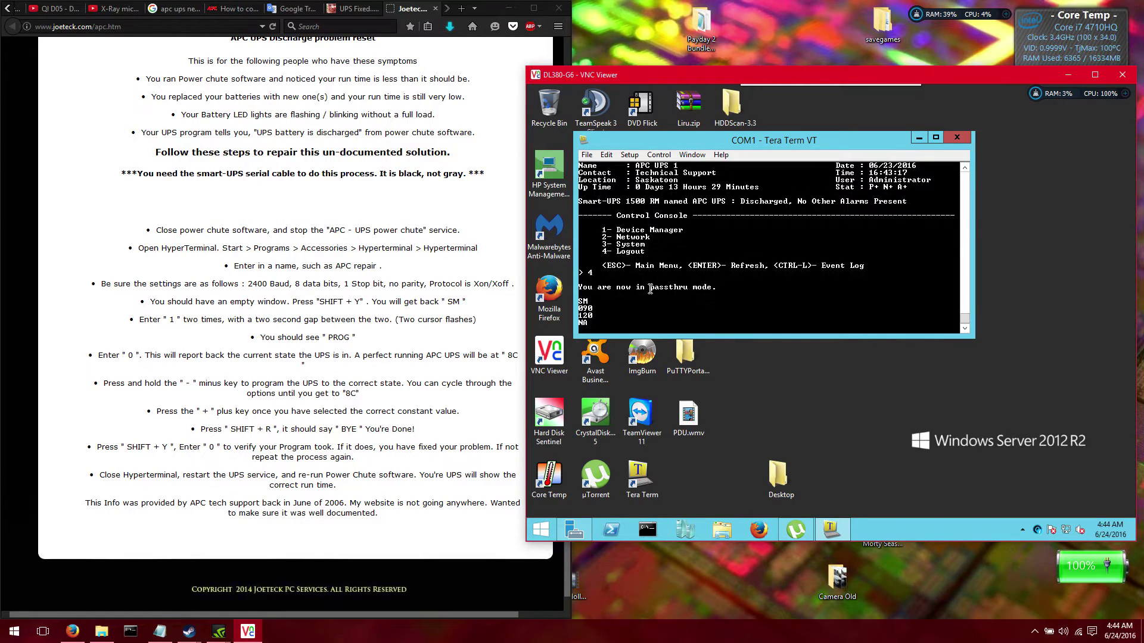
type("-")
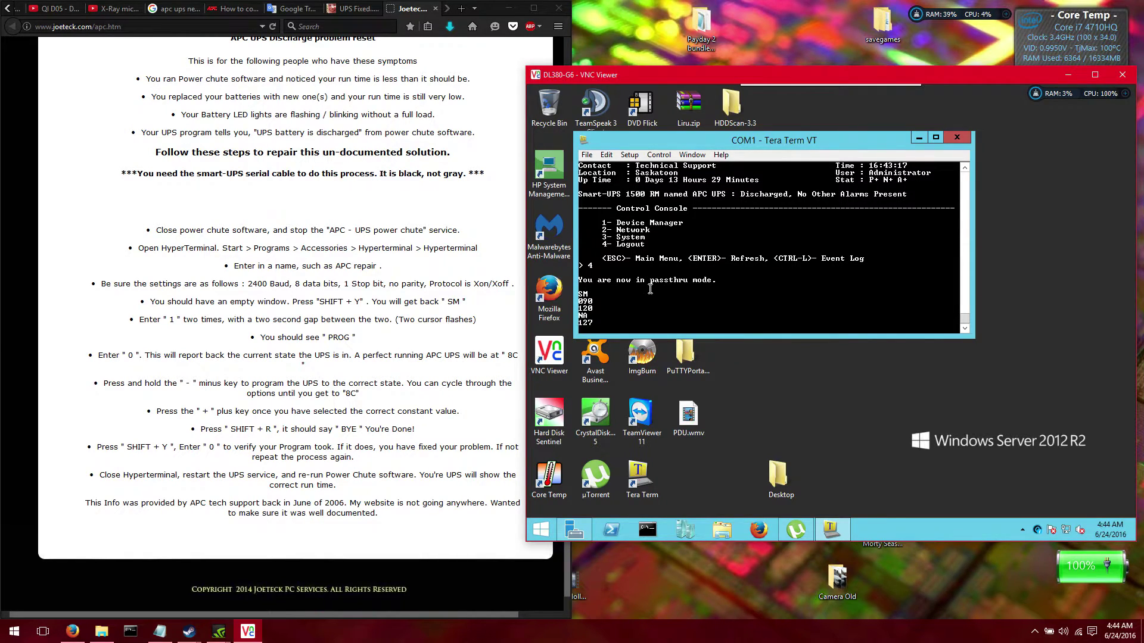
type("-")
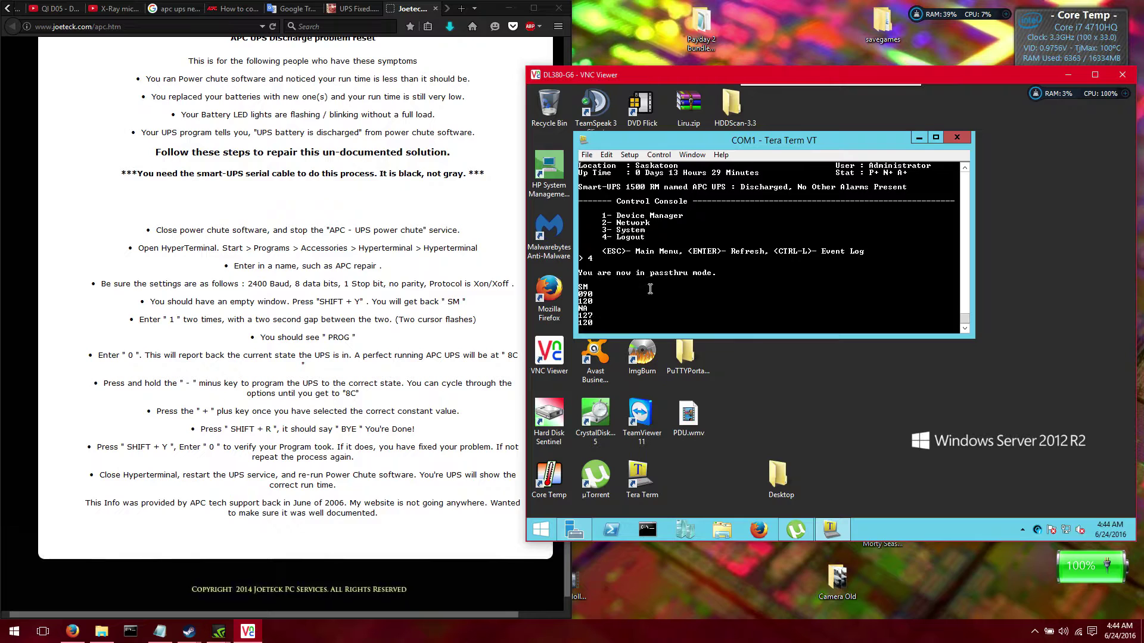
type("--")
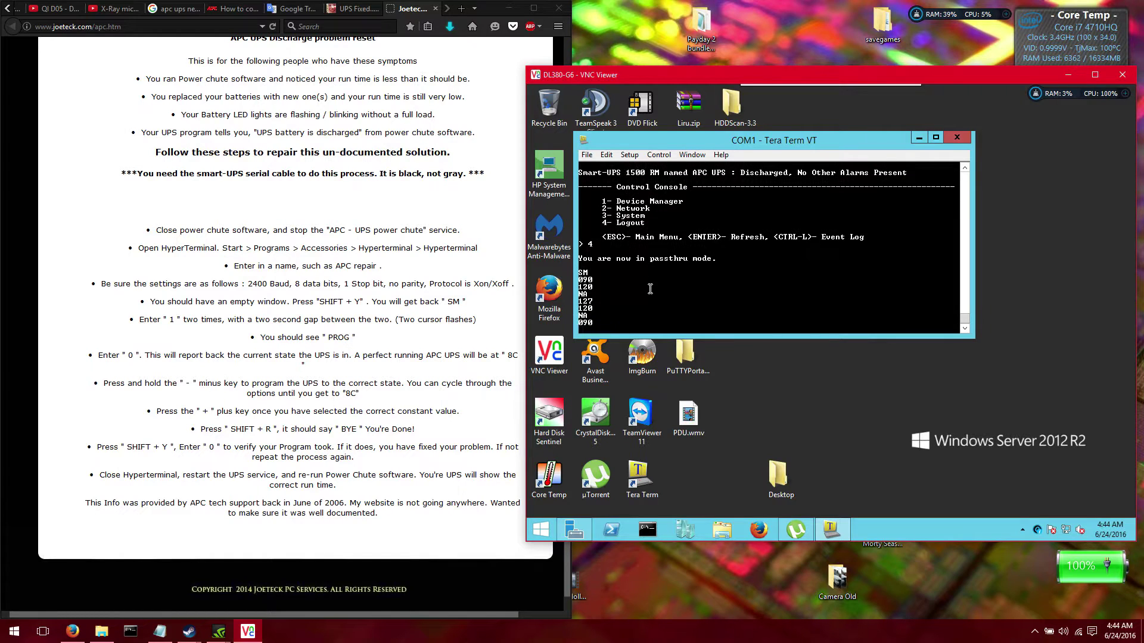
type("-")
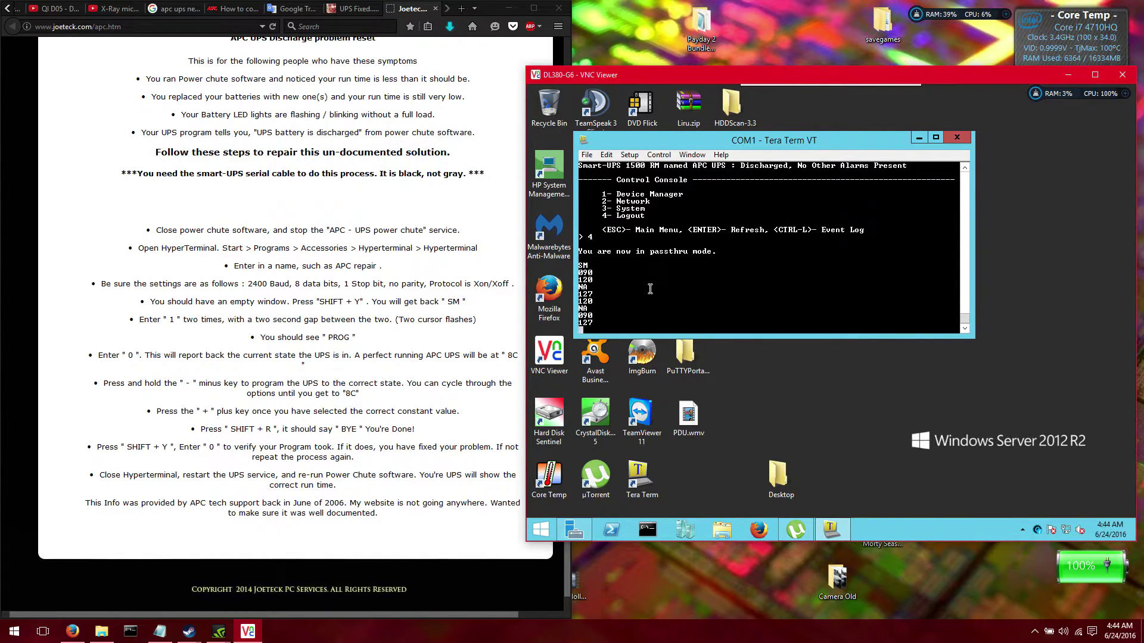
type("y")
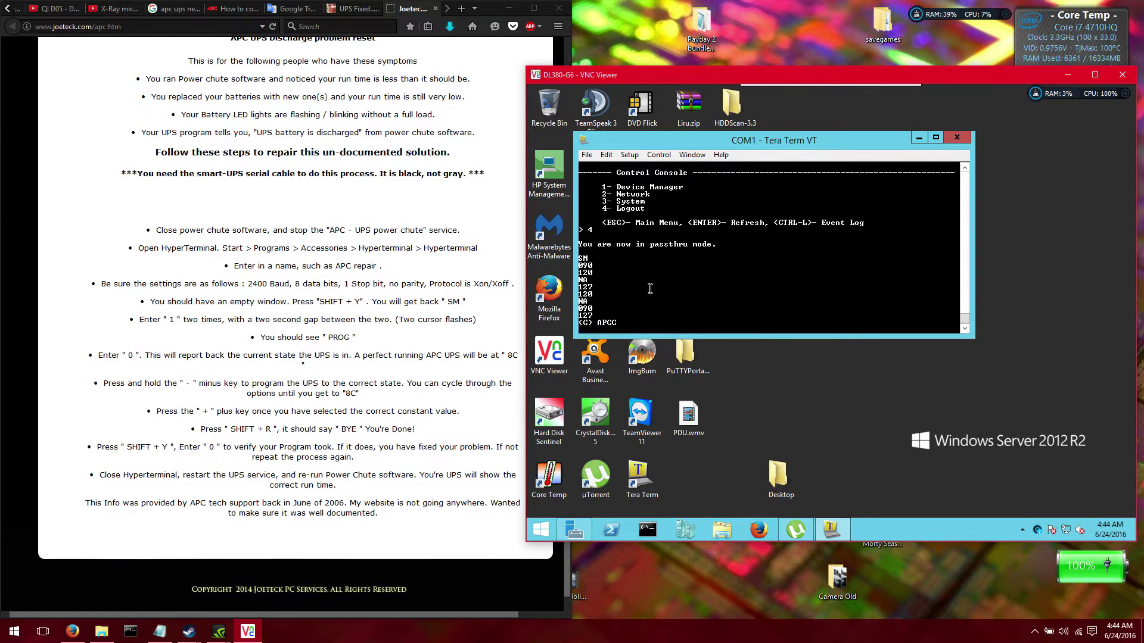
type("0")
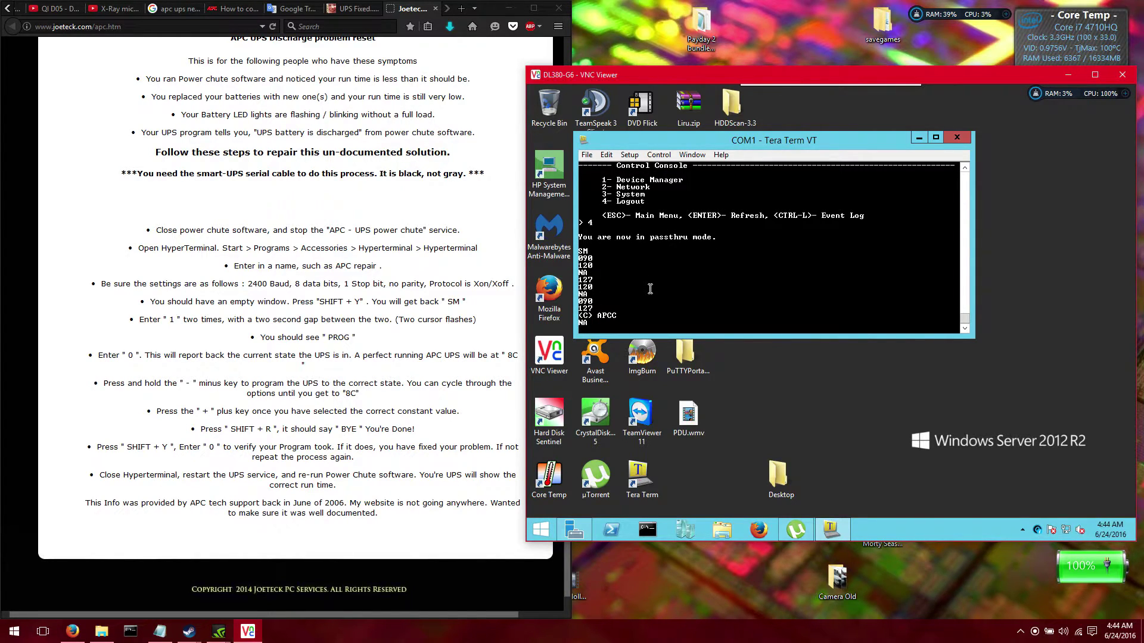
type("0")
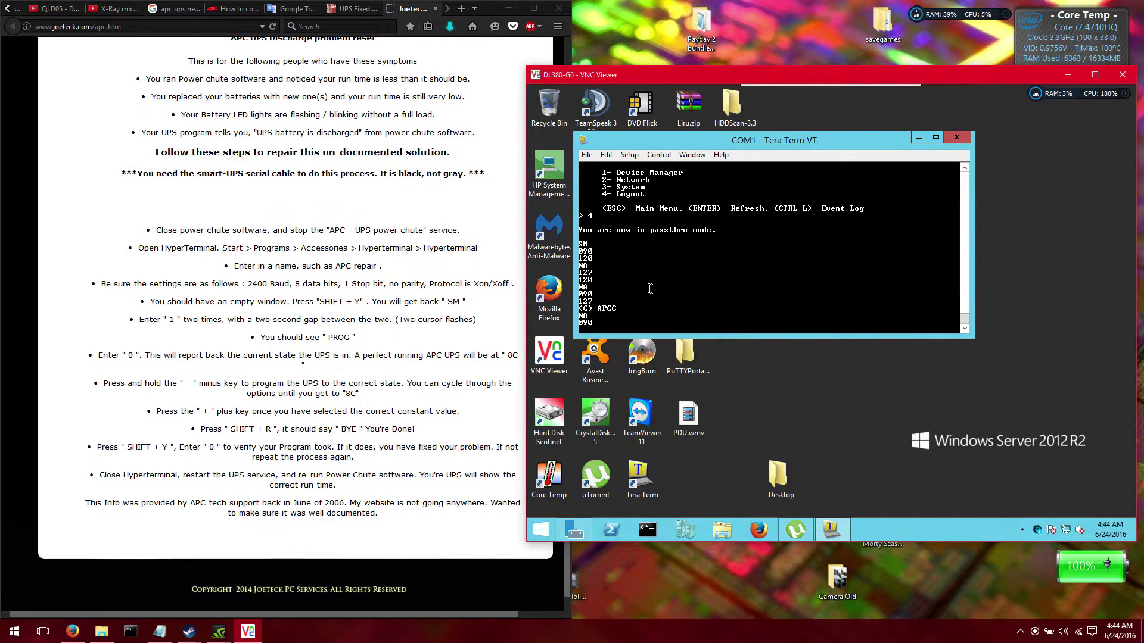
type("0")
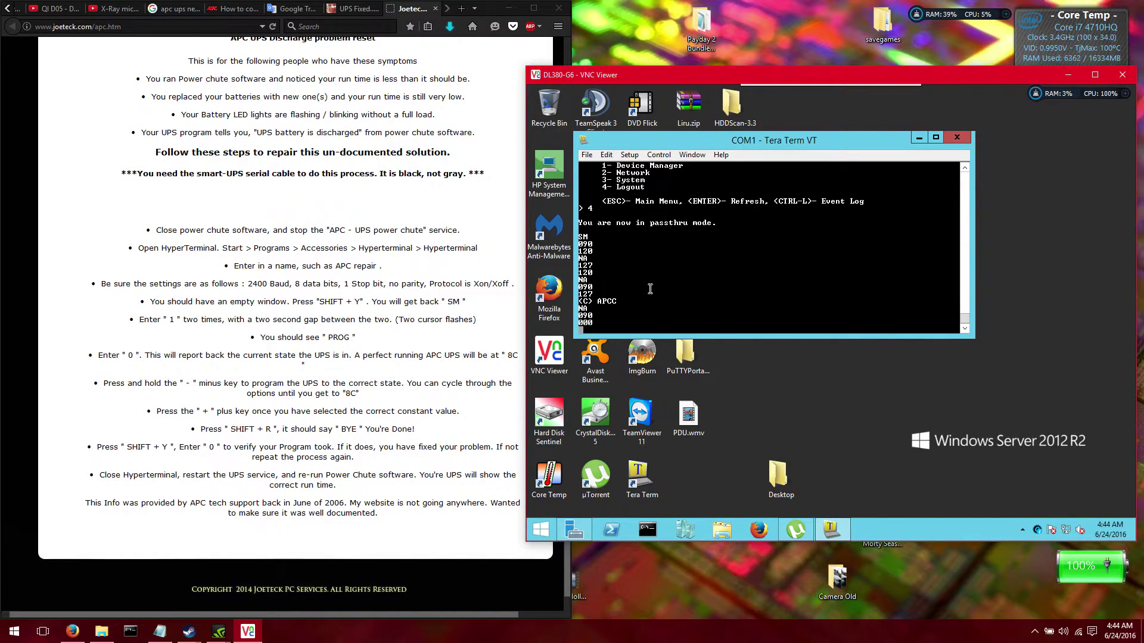
type("0")
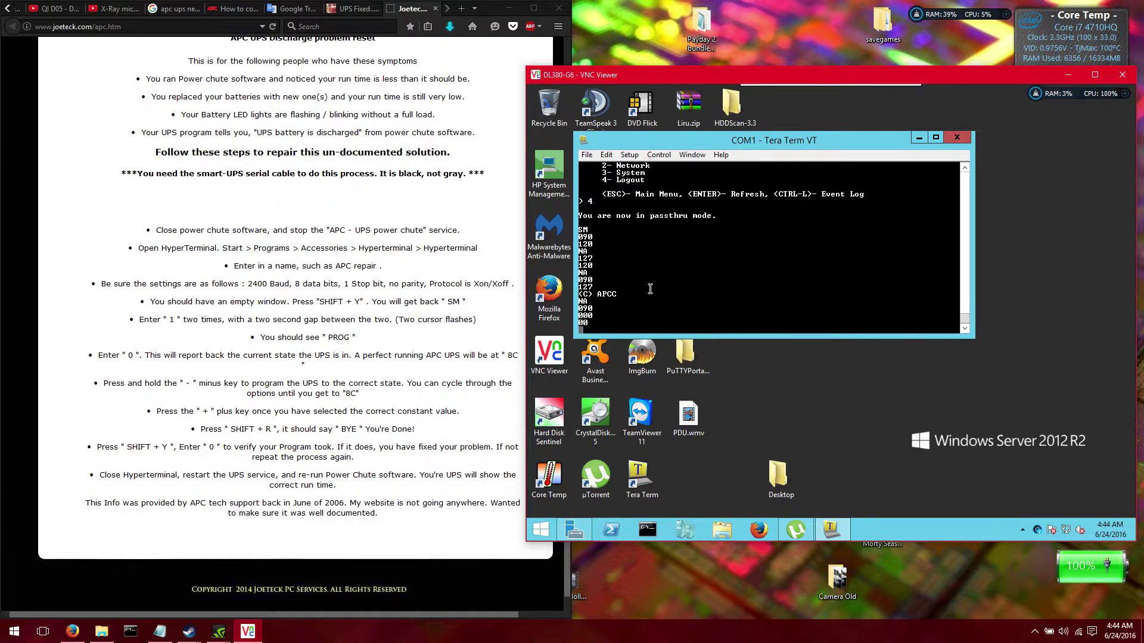
type("1")
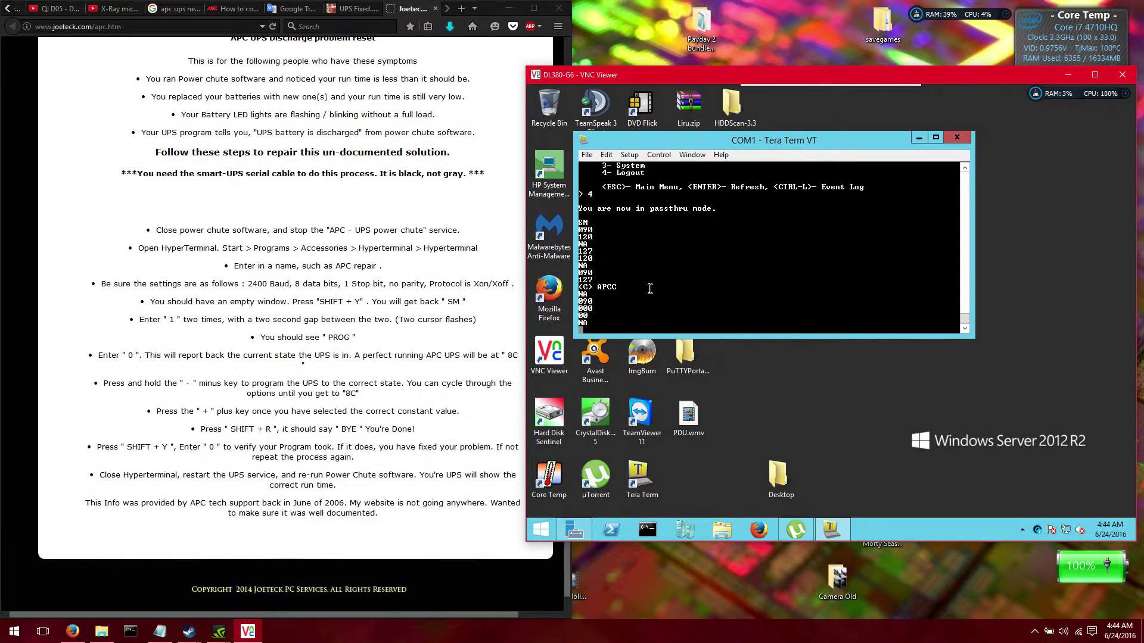
type("02")
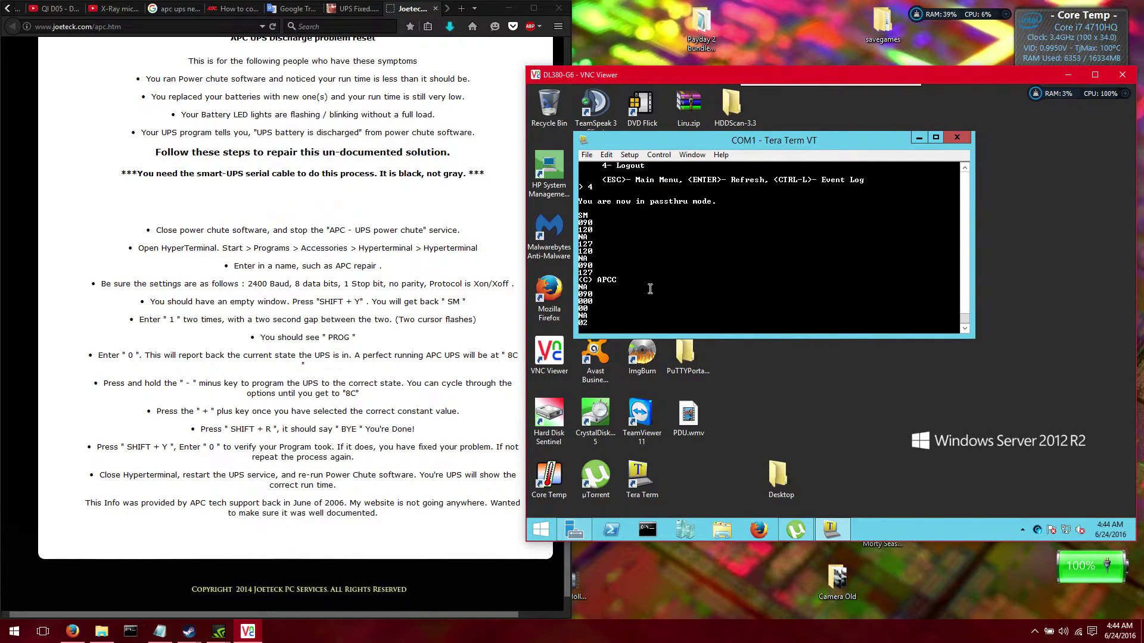
type("a")
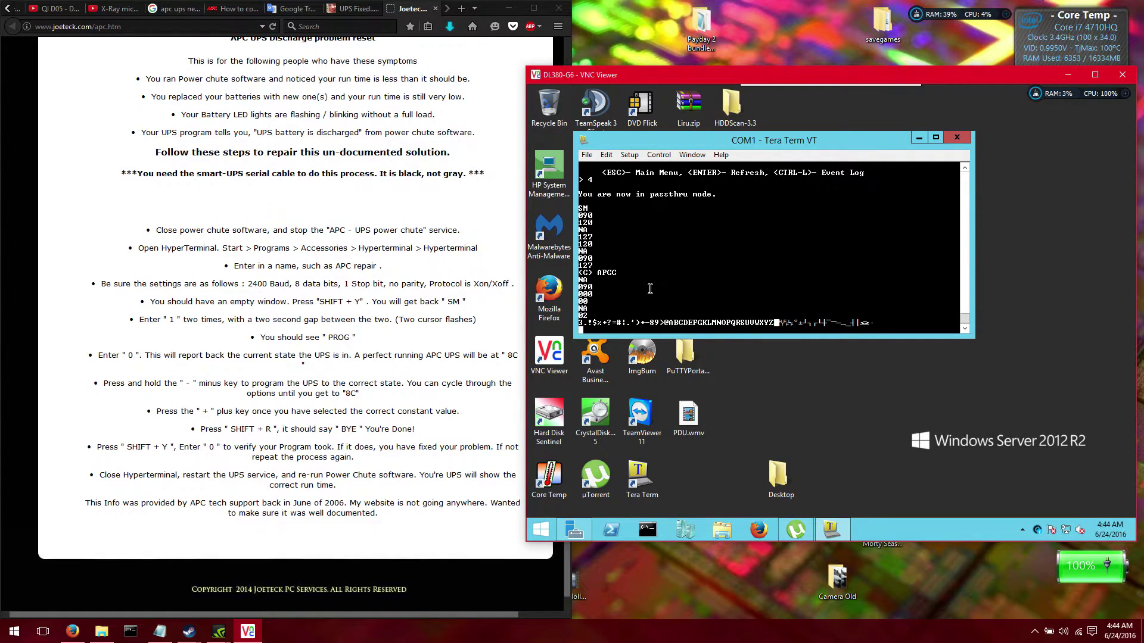
type("H")
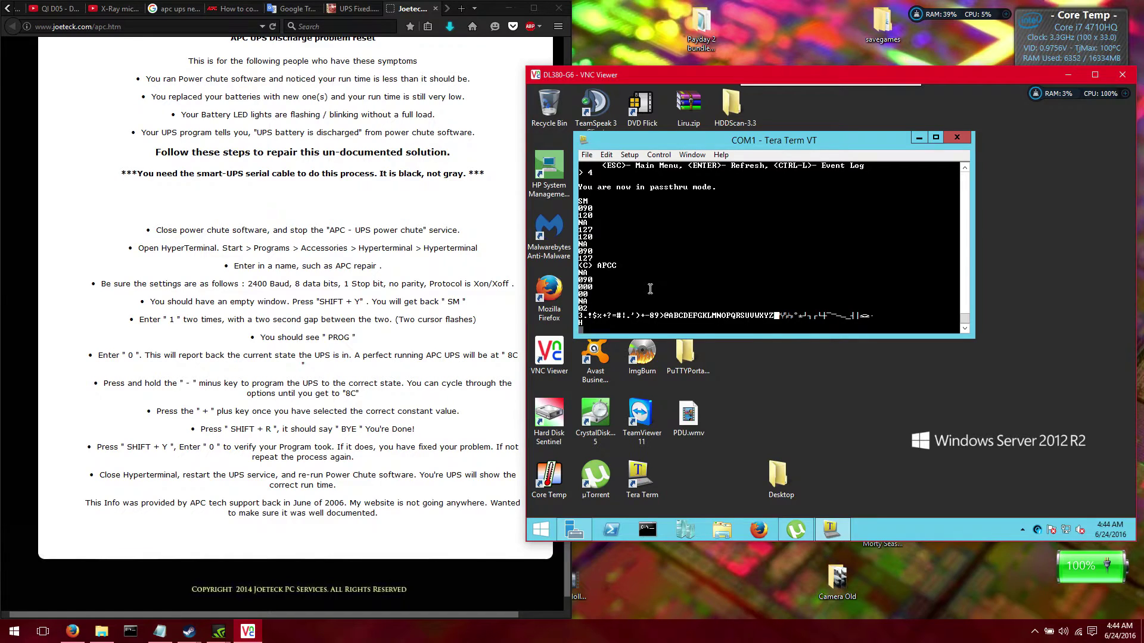
type("1")
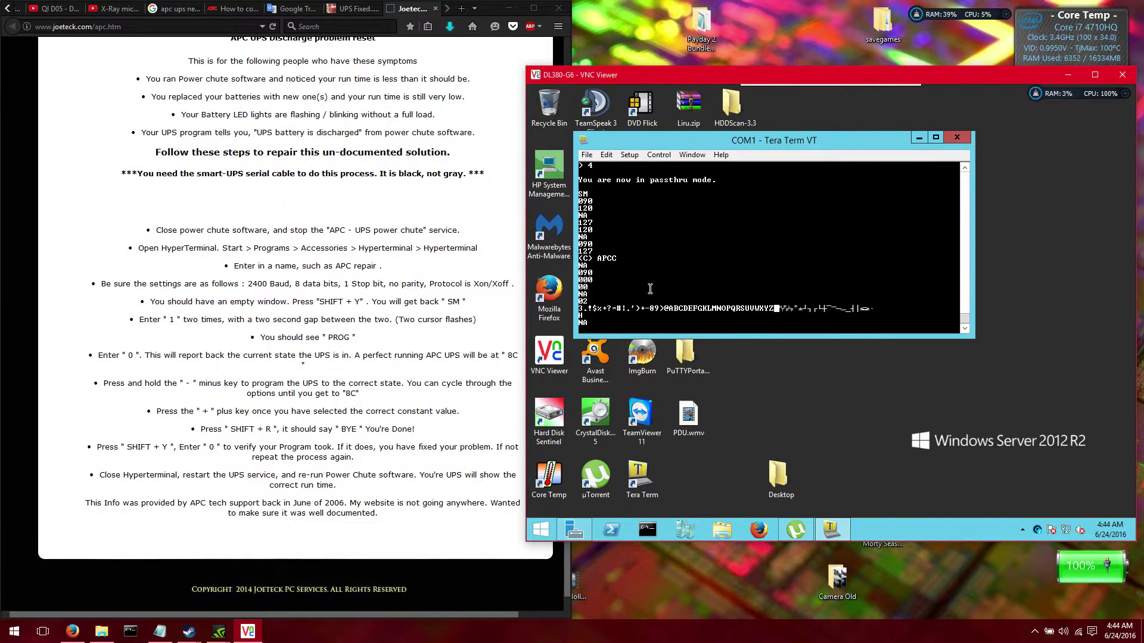
type("C")
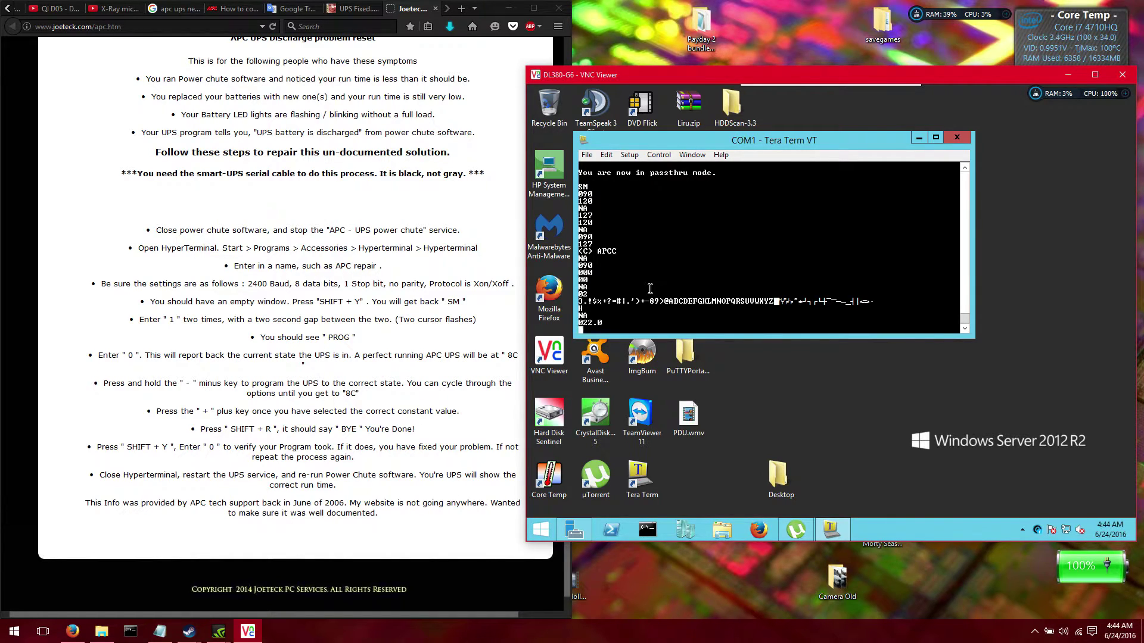
key("g")
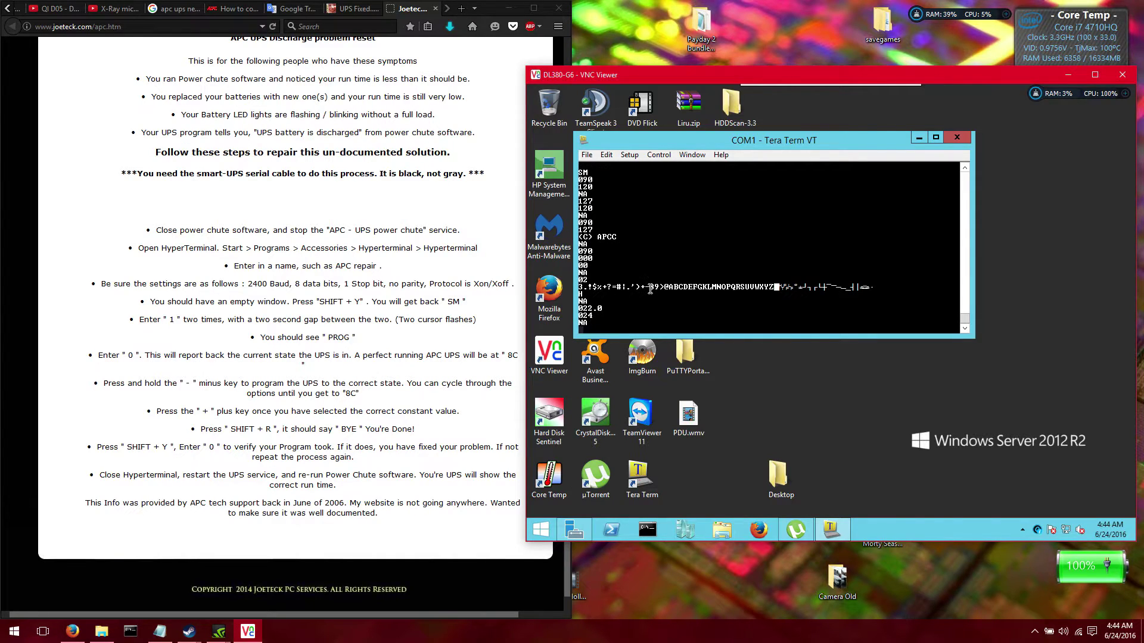
key("j")
key("k")
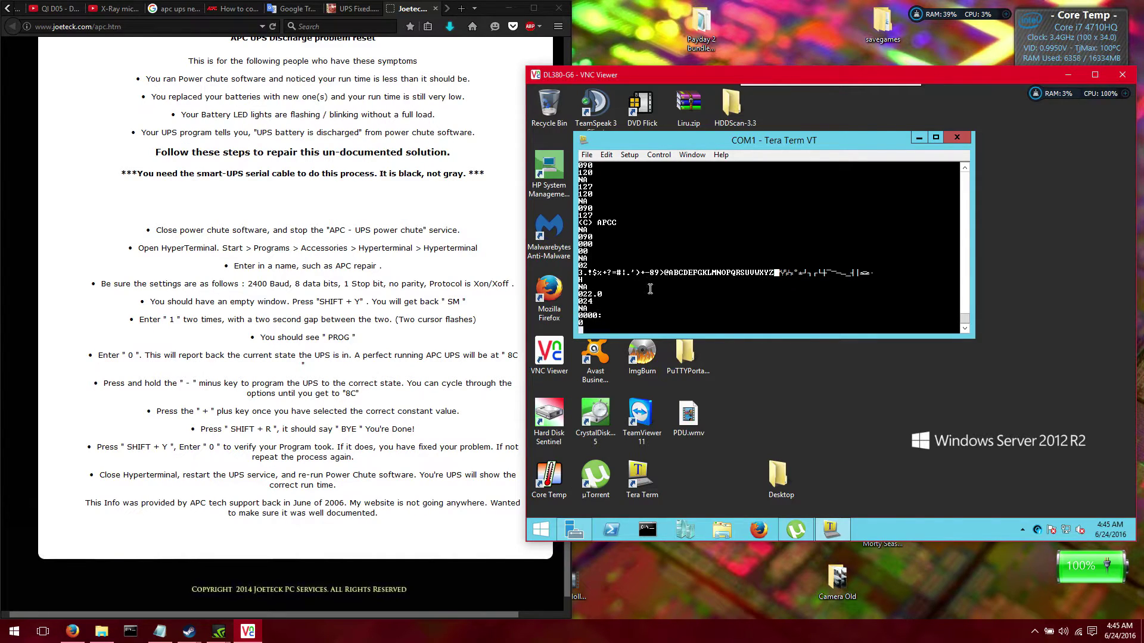
key("l")
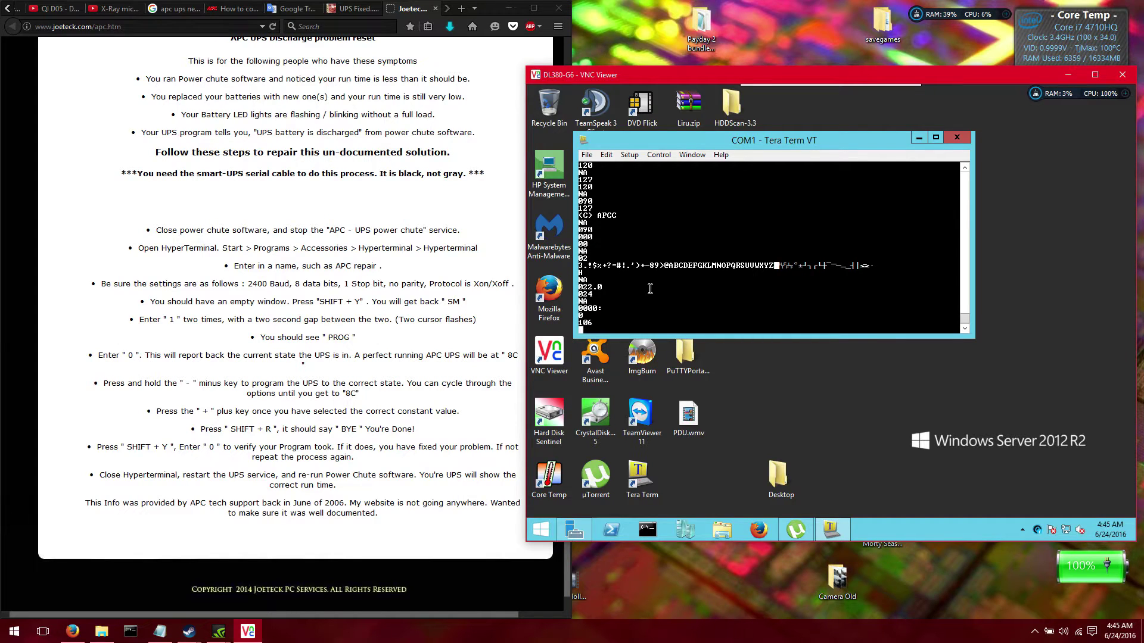
key("m")
key("n")
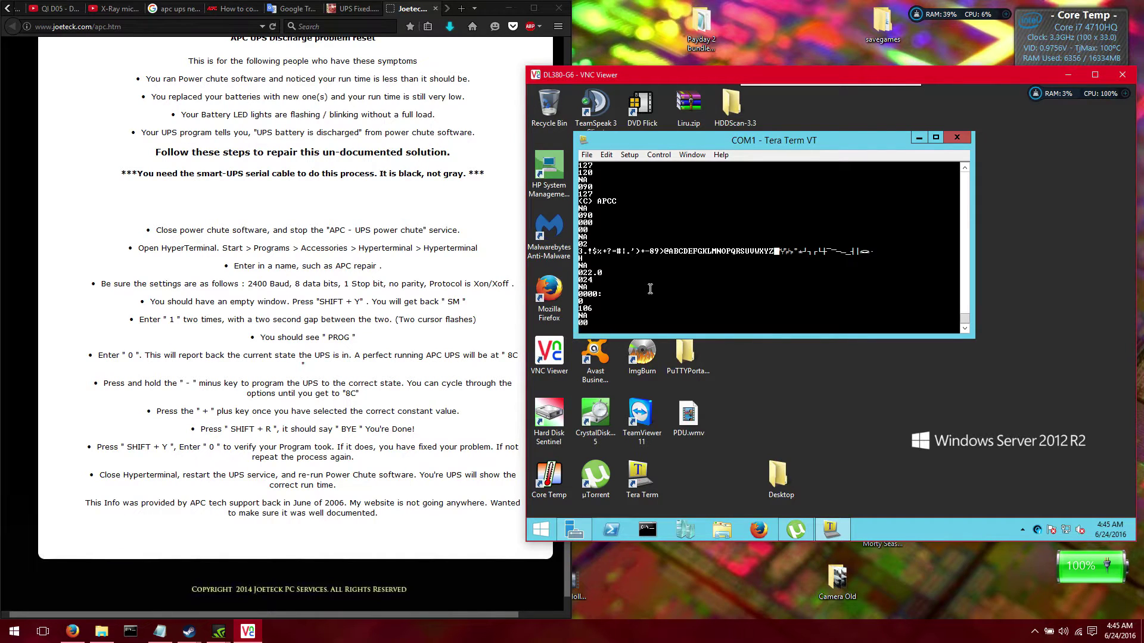
Read stored UPS values: CLEAR, 06/22/16, name APC UPS, firmware 617.3.D, serial number, 01/30/04
key("o")
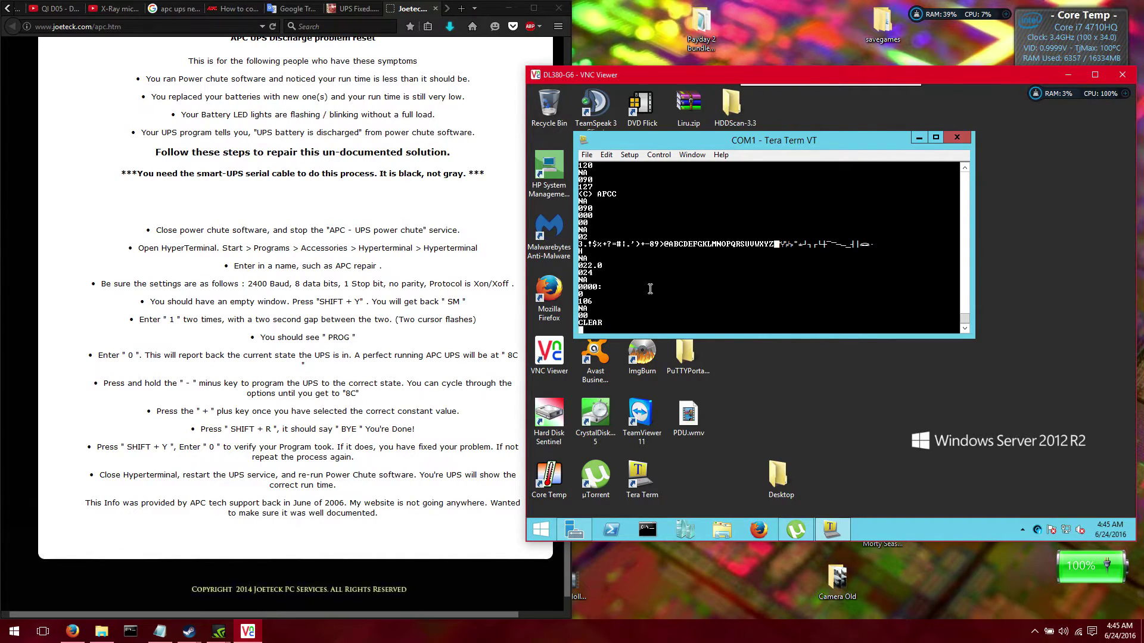
key("x")
key("c")
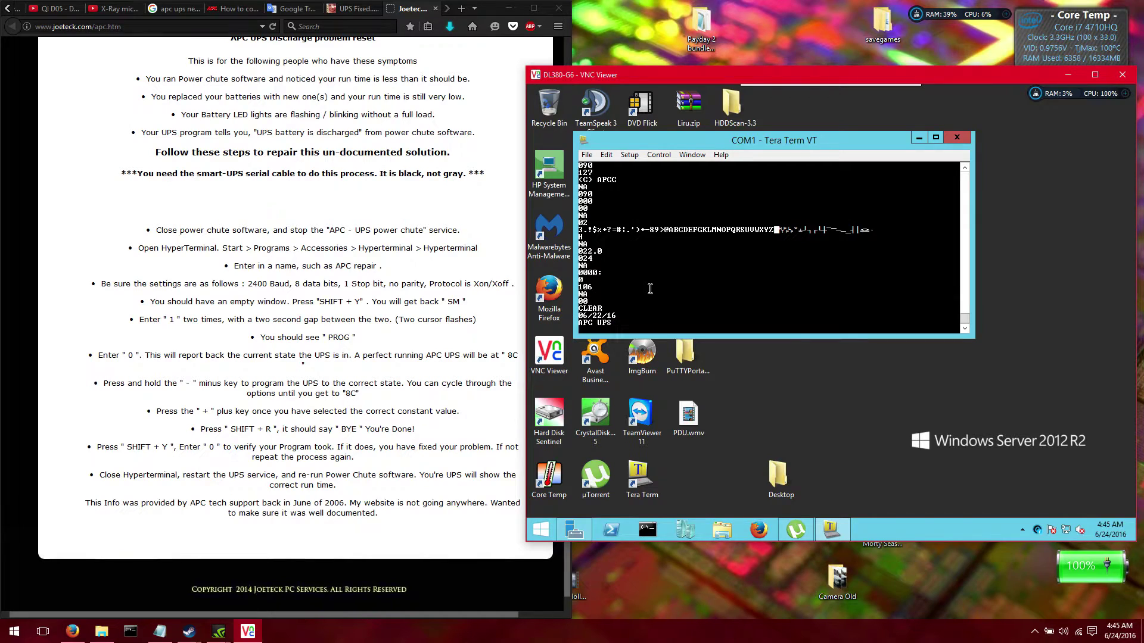
key("v")
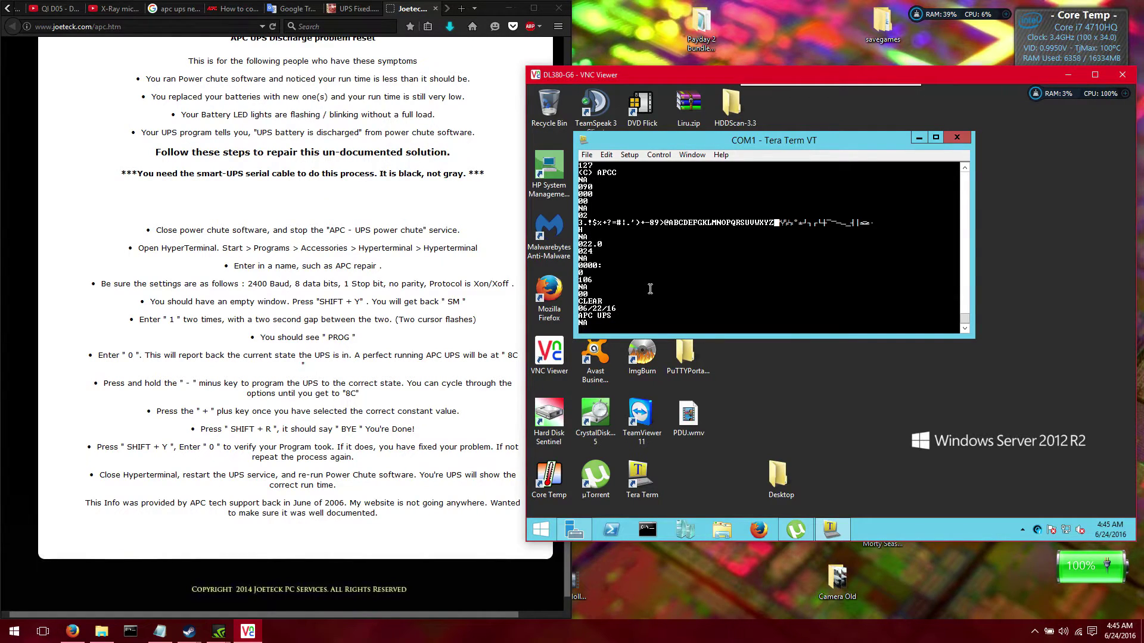
key("b")
key("n")
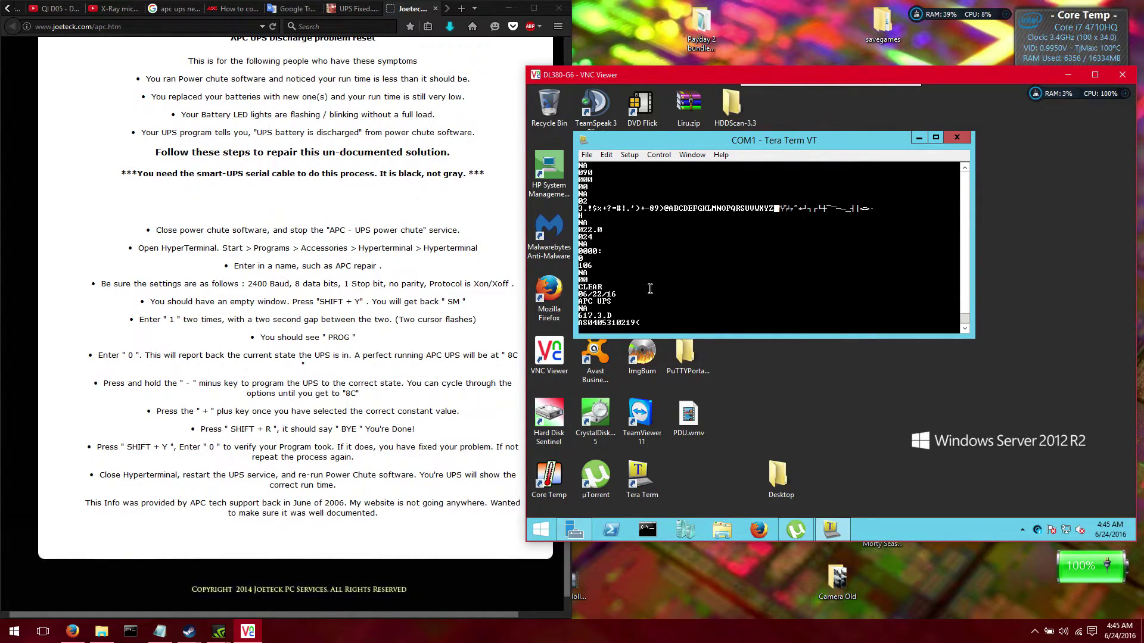
key("m")
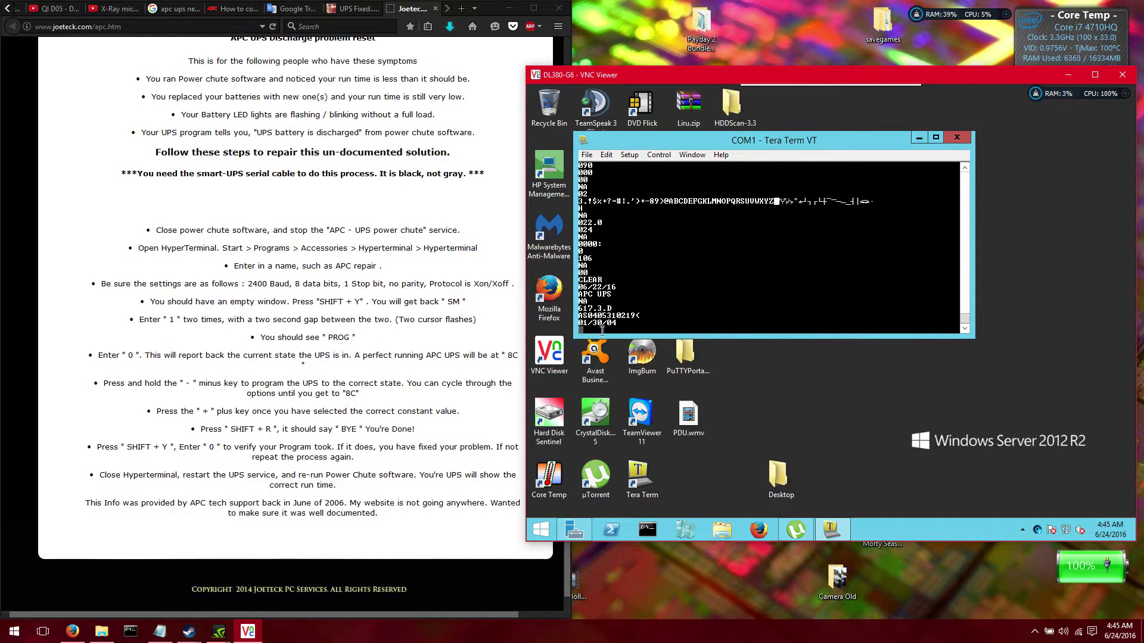
left_click_drag(601, 329, 619, 327)
Exit passthrough, open Device Manager and view the Smart-UPS 1500 RM status readings
key("comma")
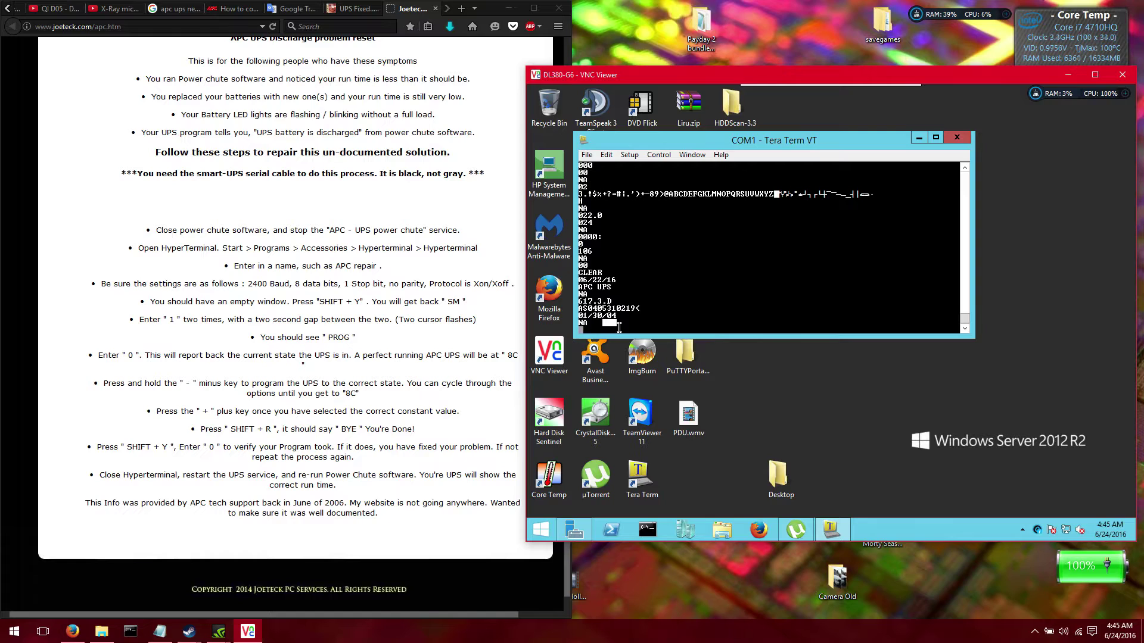
key("Return")
key("Return")
key("Return")
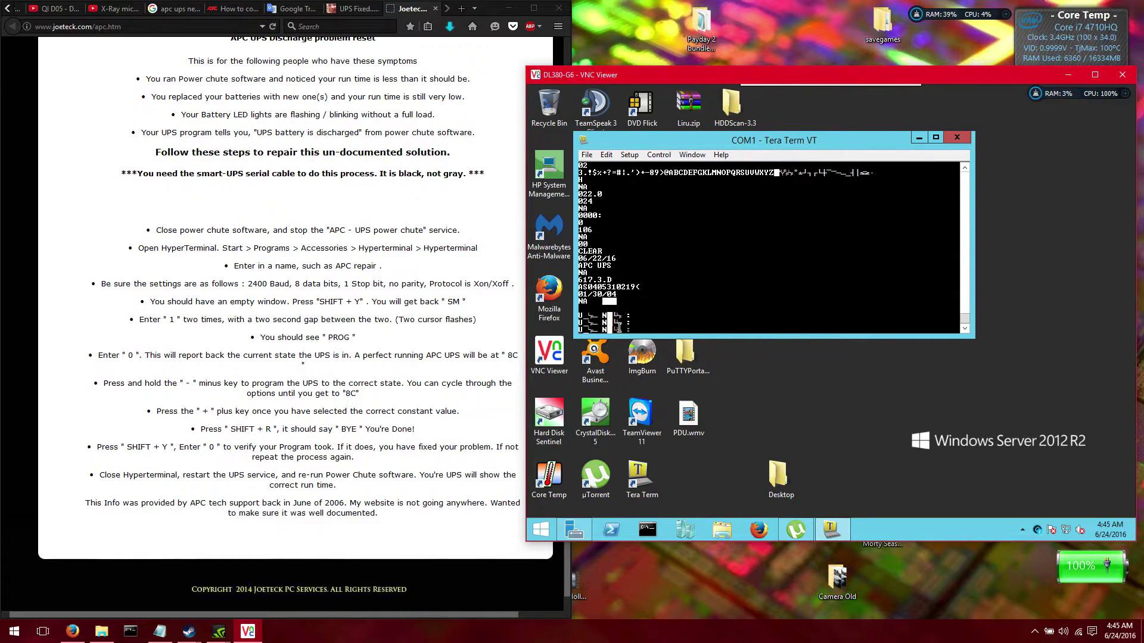
key("1")
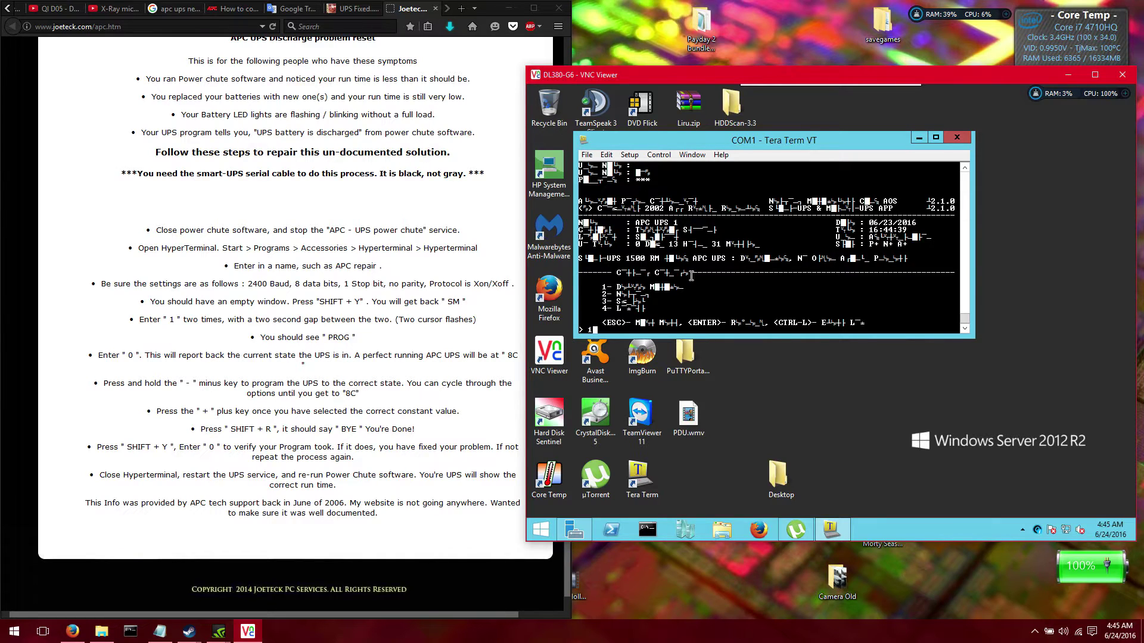
key("Return")
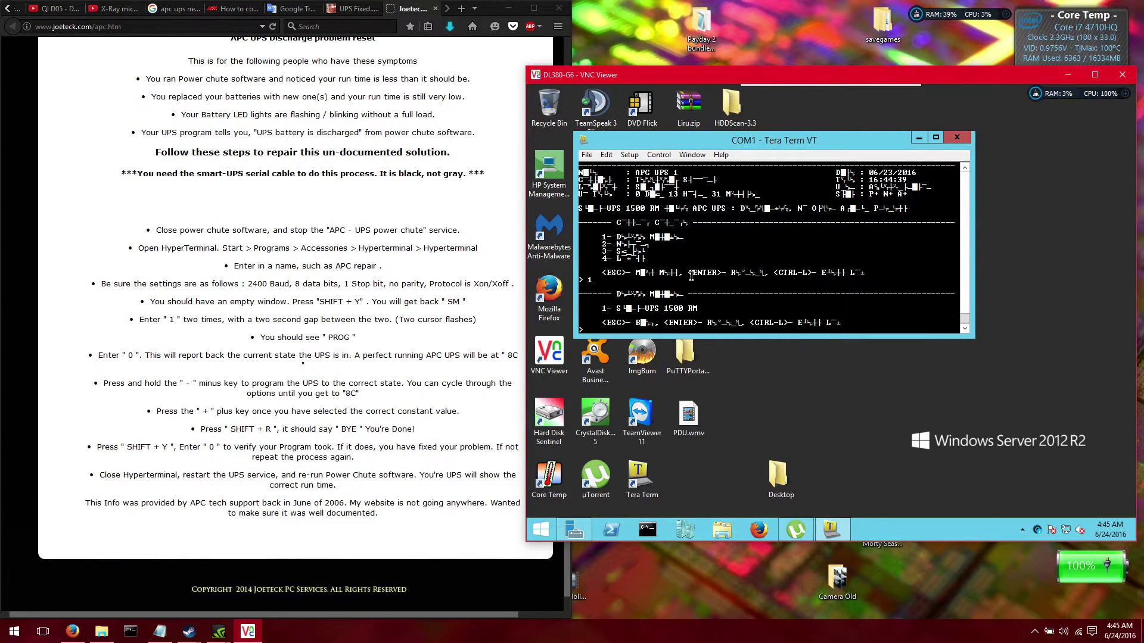
key("Return")
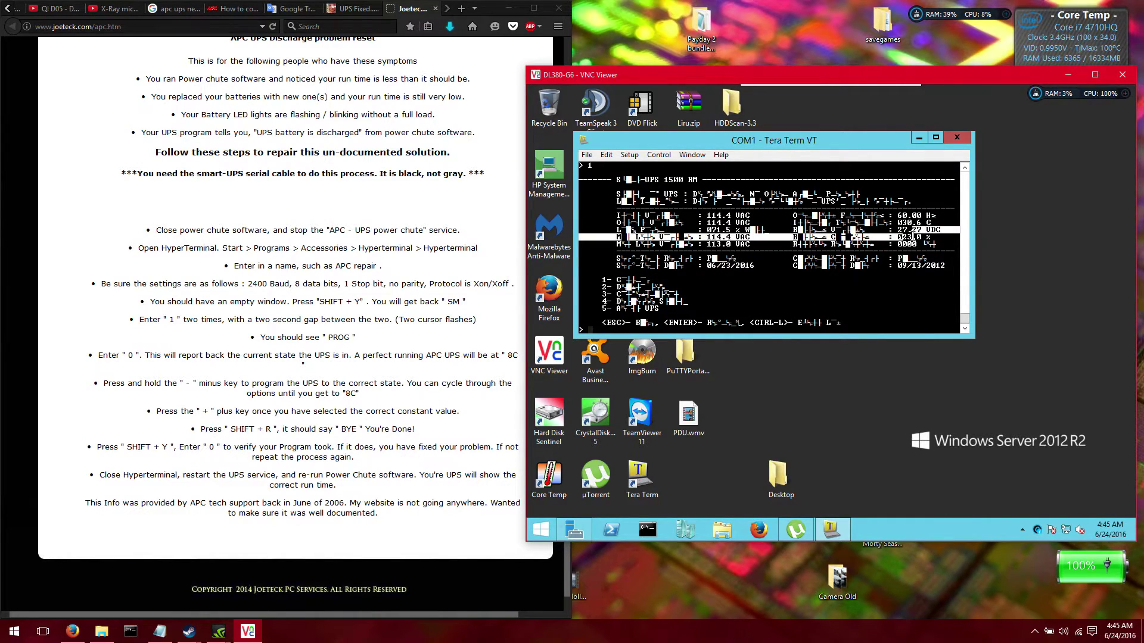
key("2")
key("1")
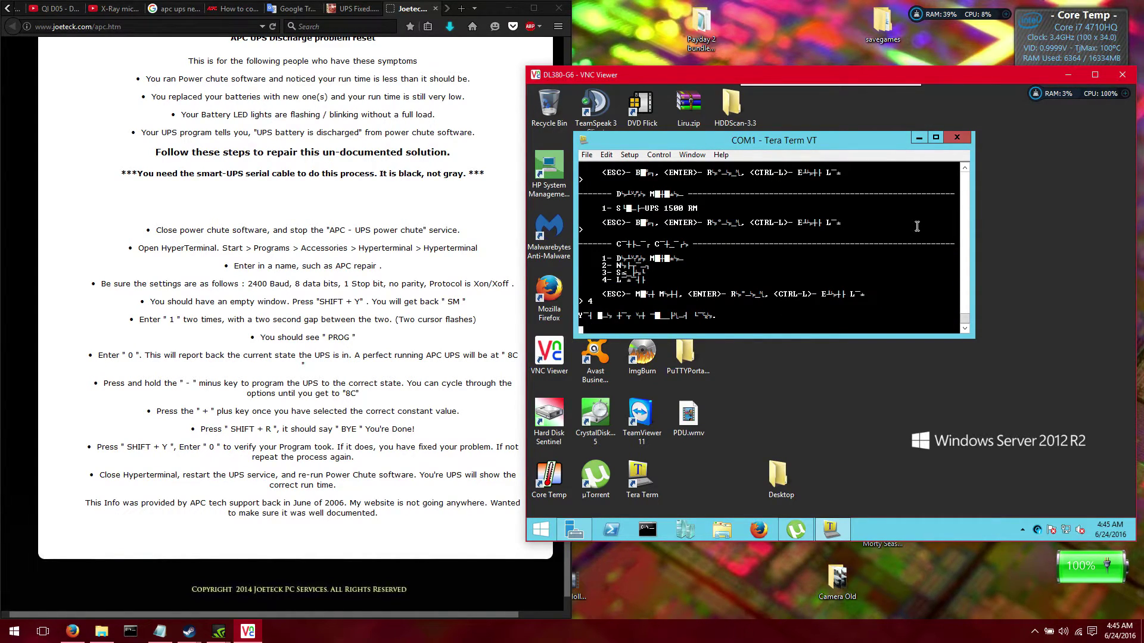
Log out of the management card console and log back in with the administrator credentials
key("Return")
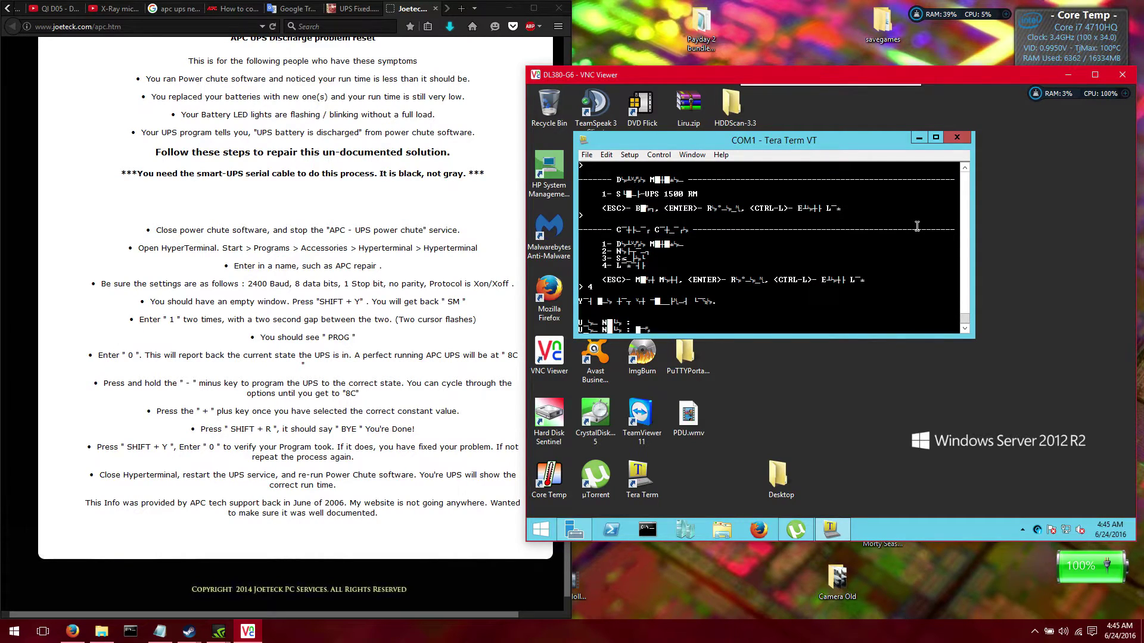
type("apc")
key("Return")
type("ap")
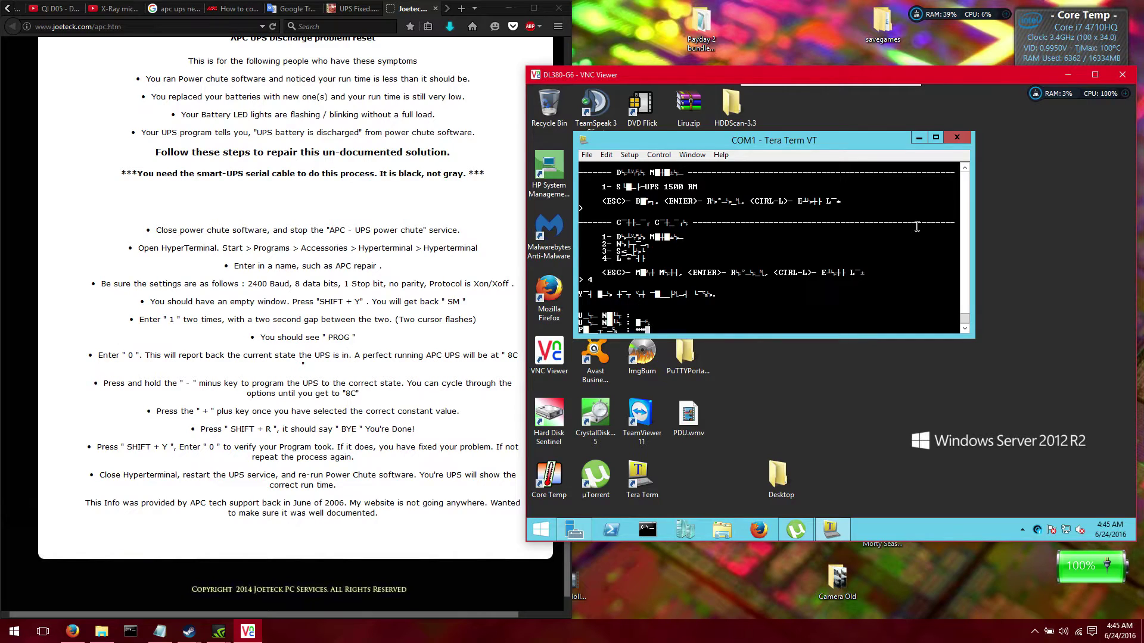
type("c")
key("Return")
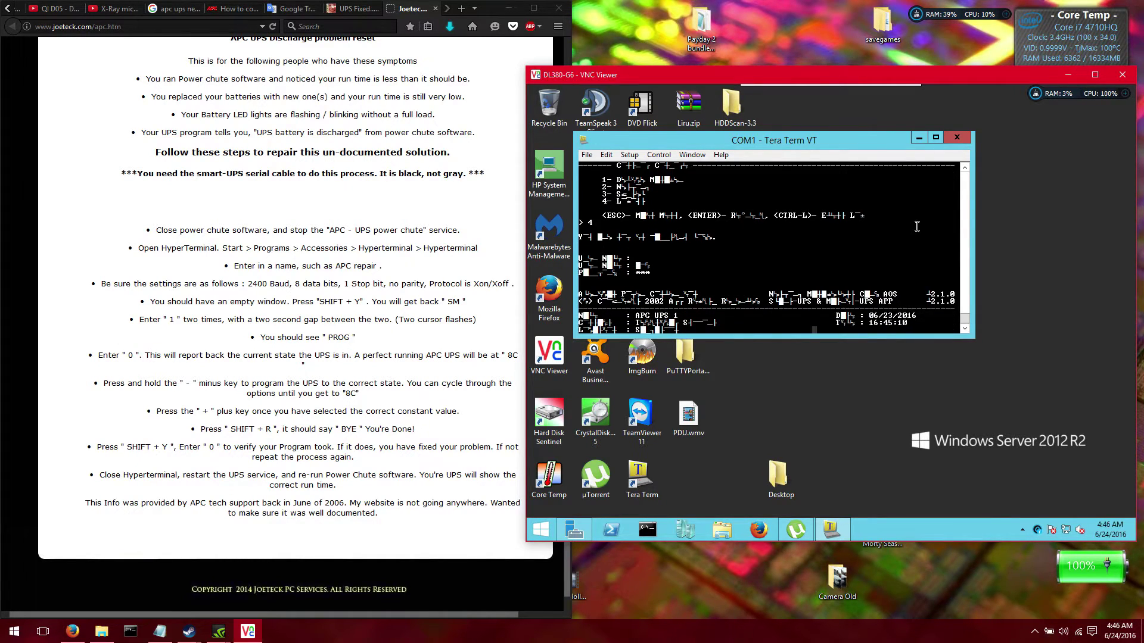
Choose option 4, send a Shift+Y status query to the UPS, then close the COM1 Tera Term window
type("4")
key("Return")
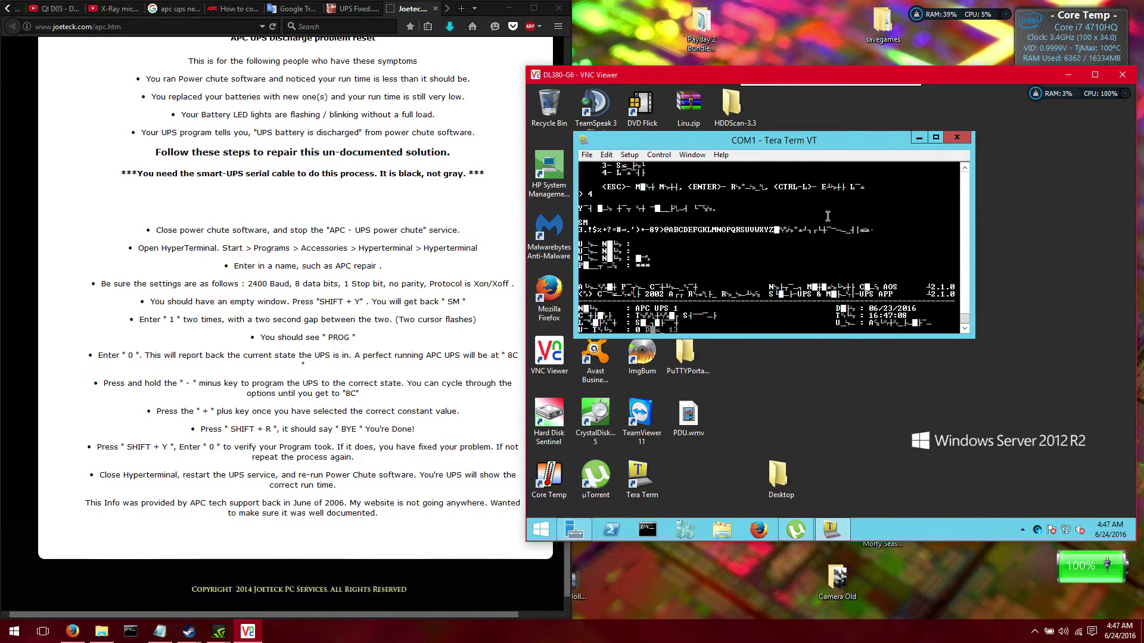
key("shift+y")
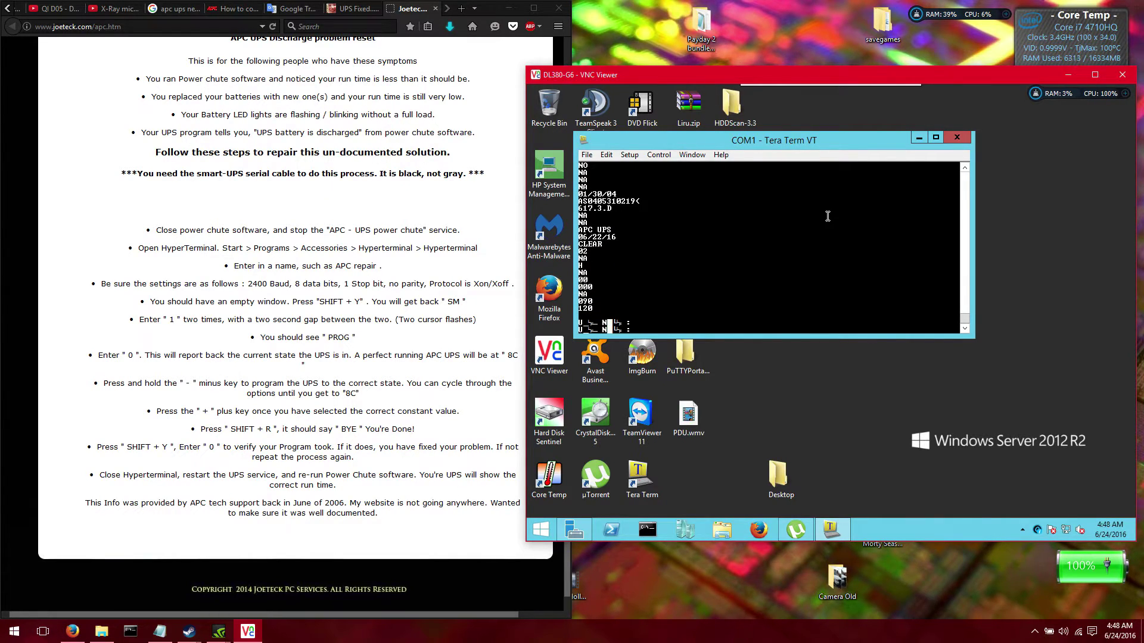
left_click(957, 138)
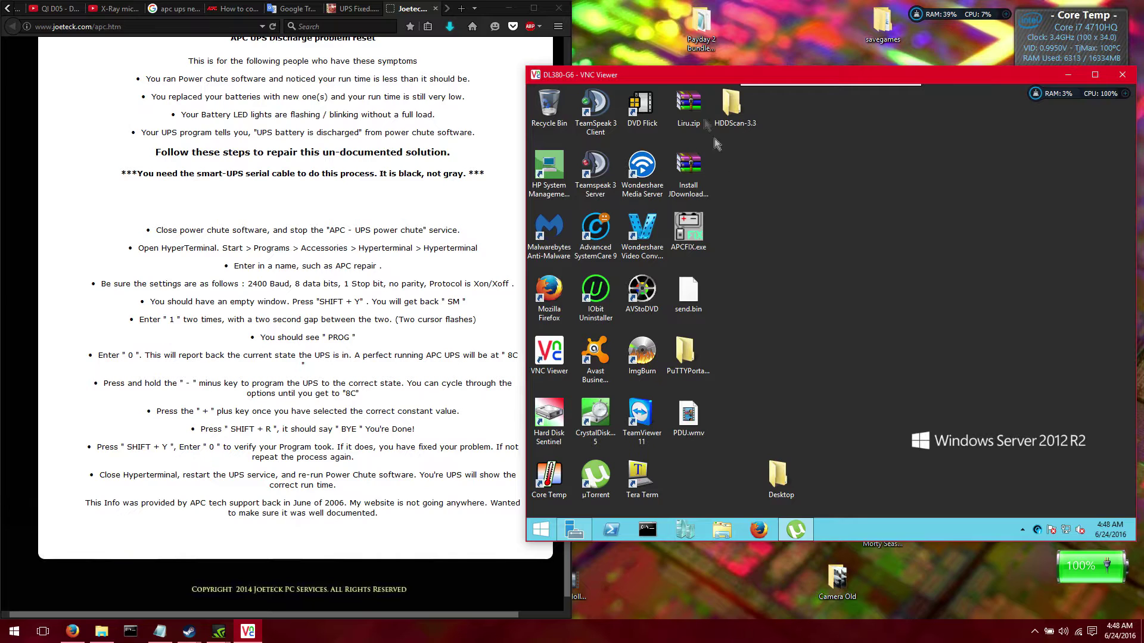
Open a new Firefox tab at 172.16.1.121 and log into the management card's web page
left_click(463, 10)
type("172.16.1.121/")
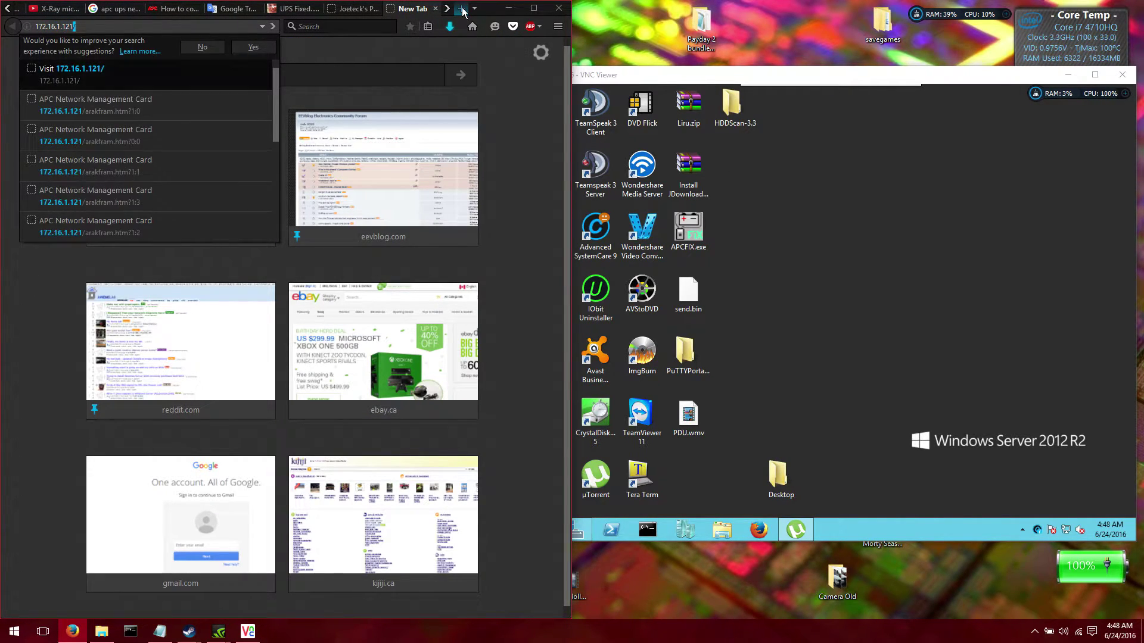
key("Return")
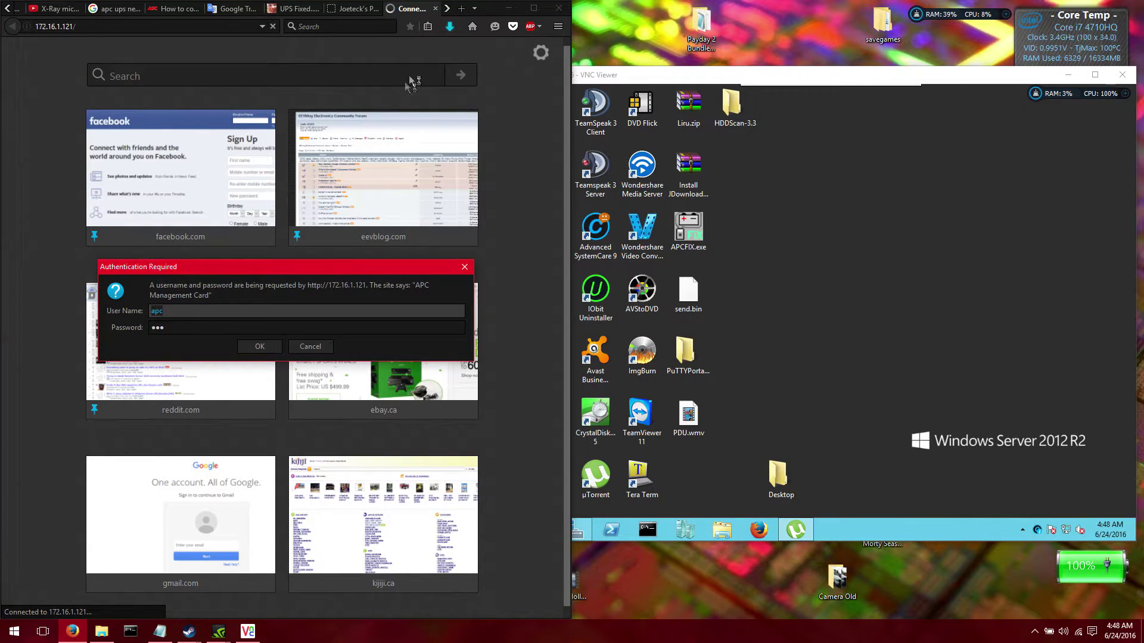
key("Return")
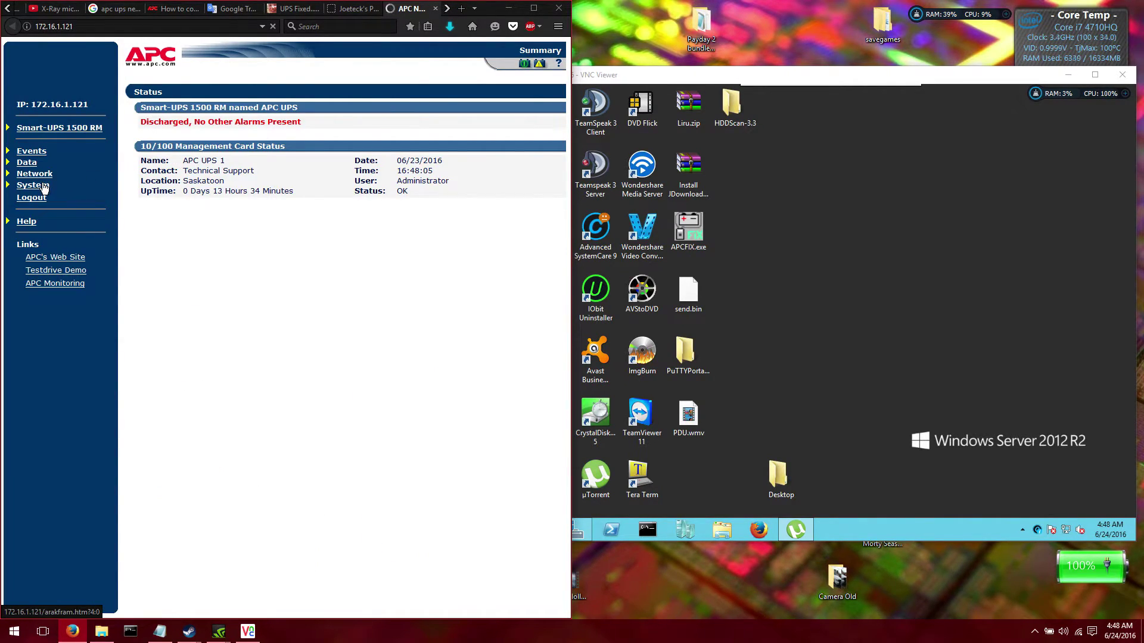
Under Smart-UPS 1500 RM > Configuration, apply the 'Reset UPS To Defaults' action
left_click(37, 128)
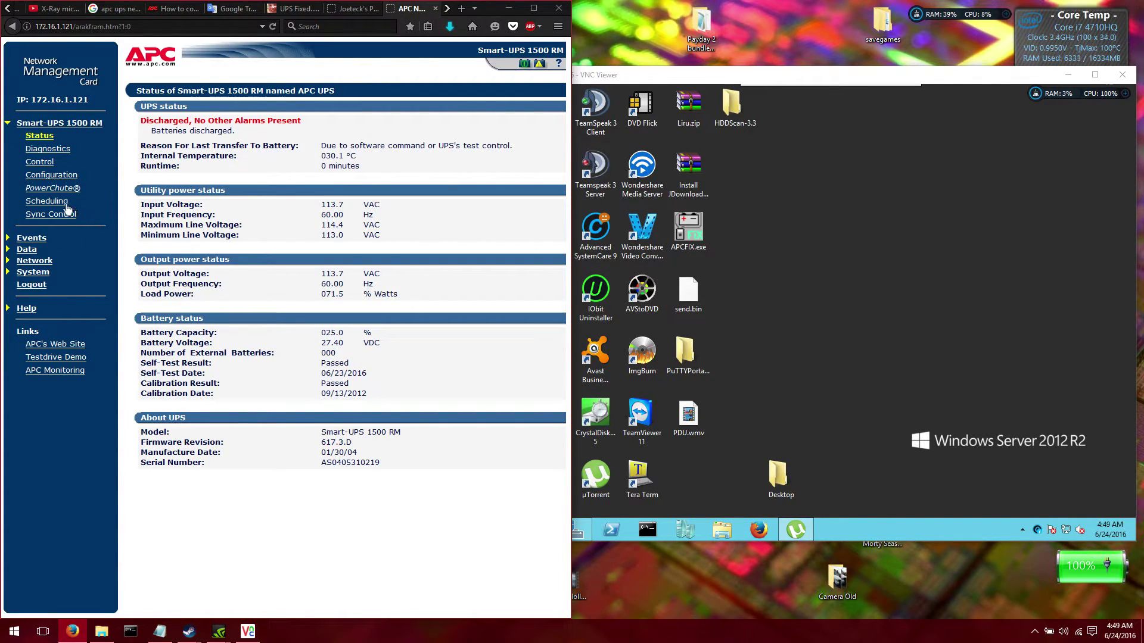
left_click(48, 178)
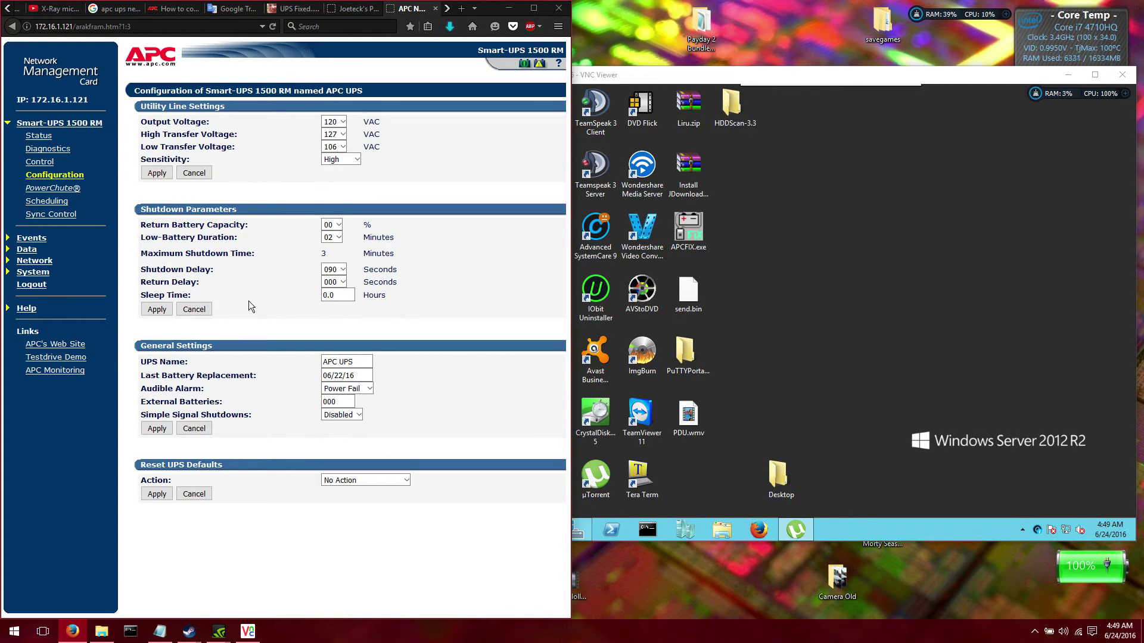
left_click(346, 479)
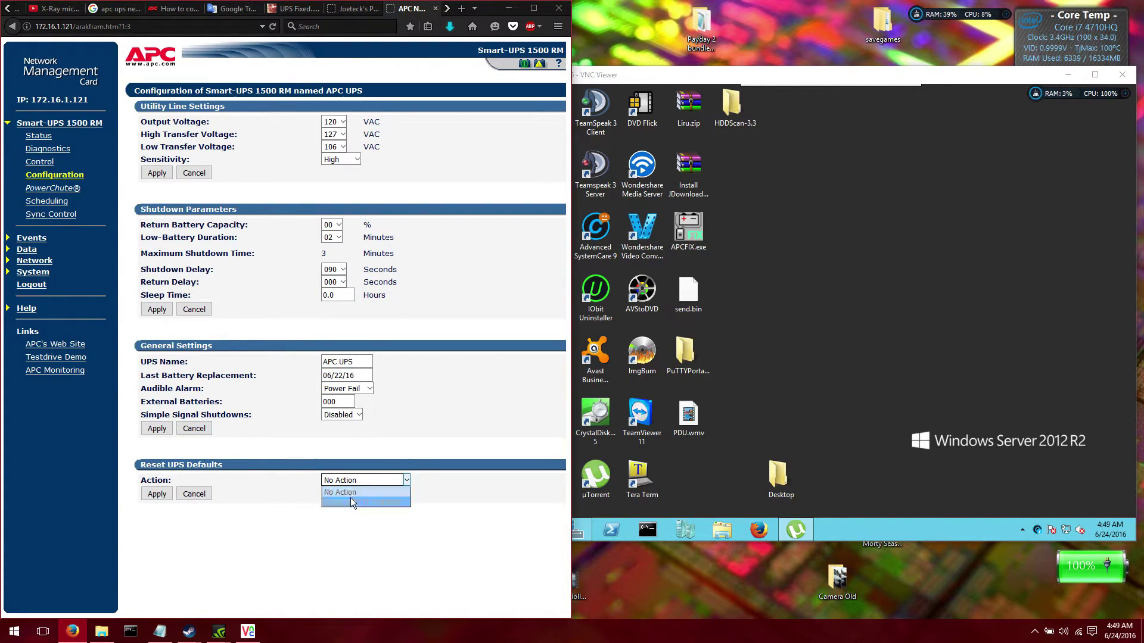
left_click(352, 500)
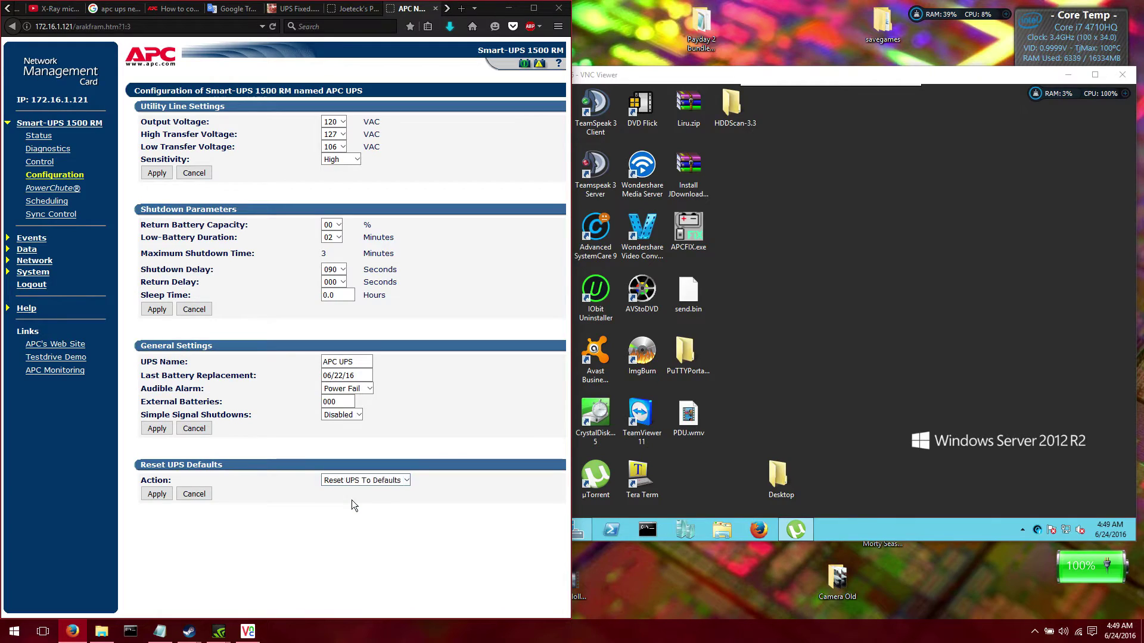
left_click(158, 496)
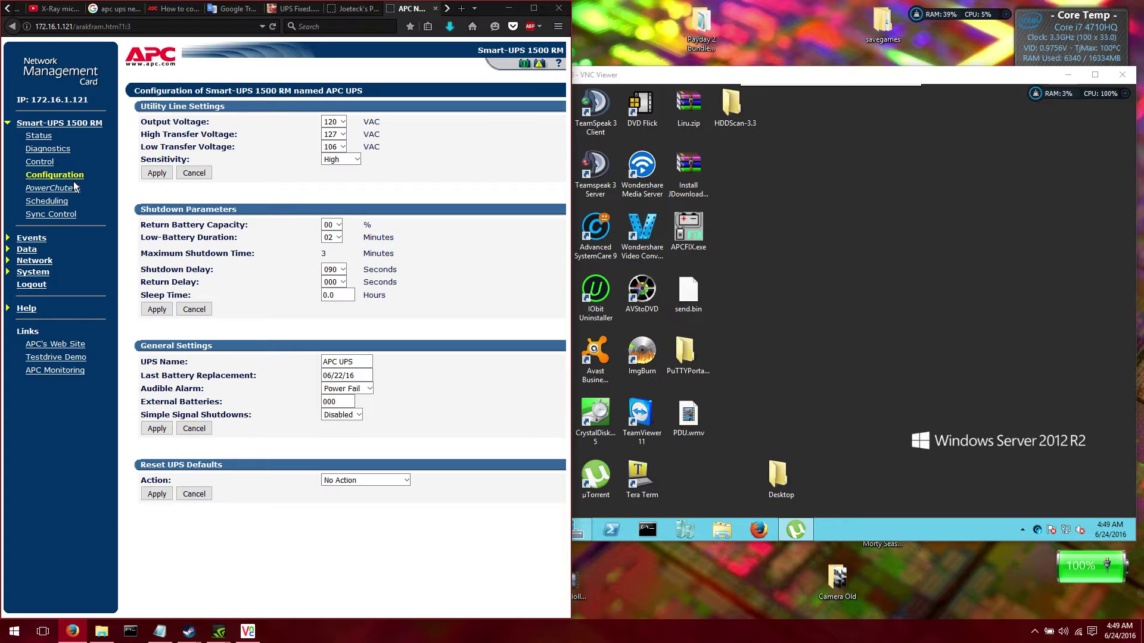
Apply 'Reset to Defaults Except TCP/IP' under System > Tools, then check the User Manager accounts
left_click(35, 272)
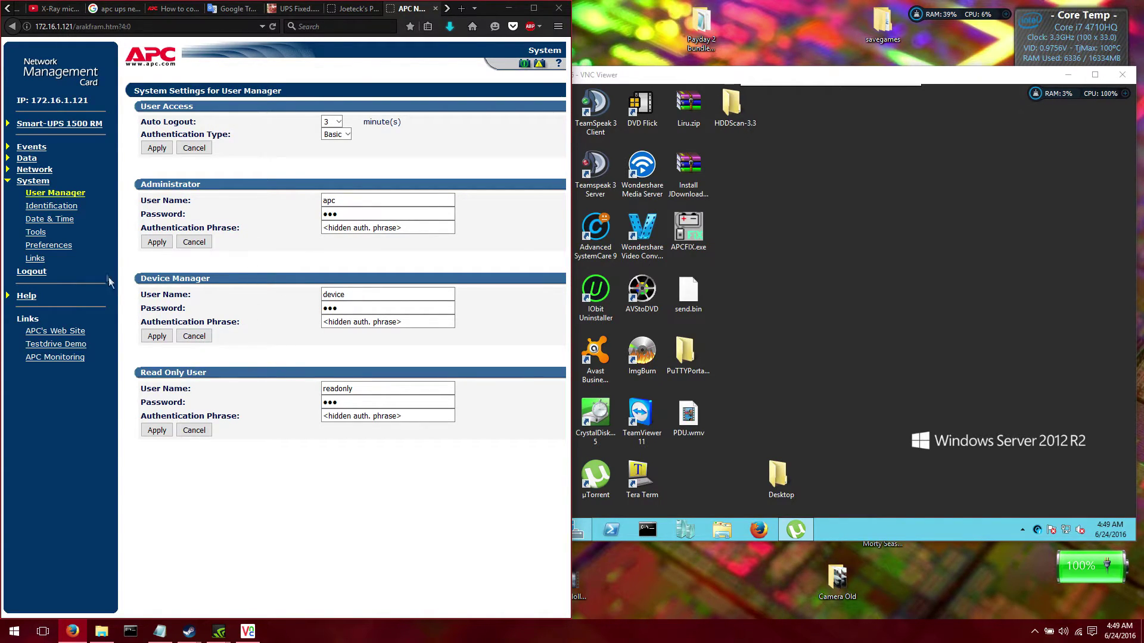
left_click(40, 245)
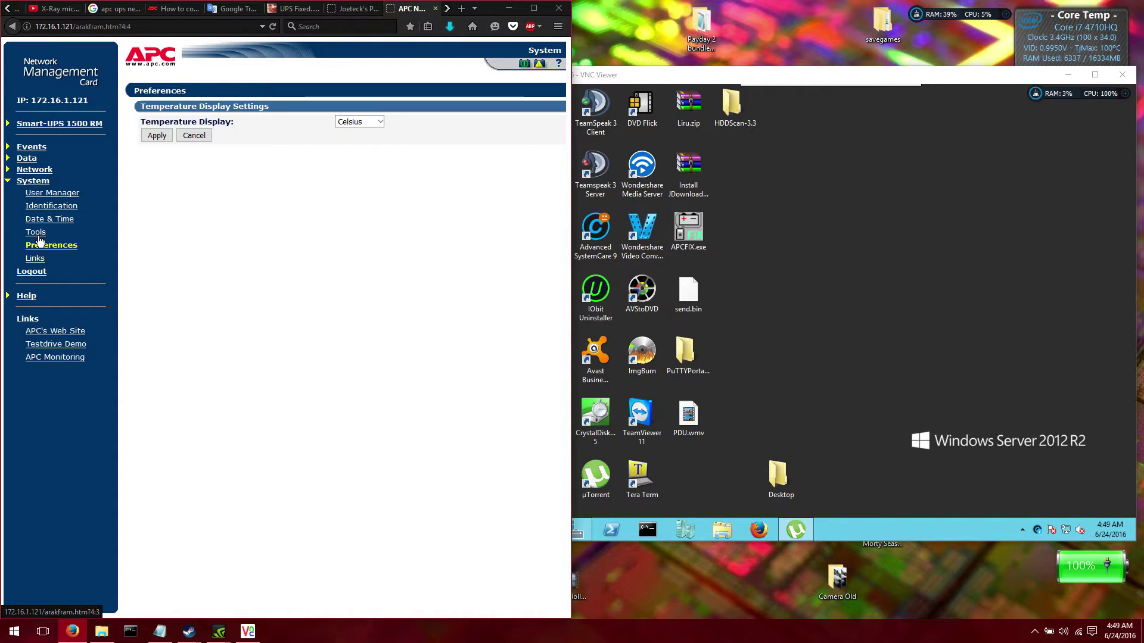
left_click(38, 234)
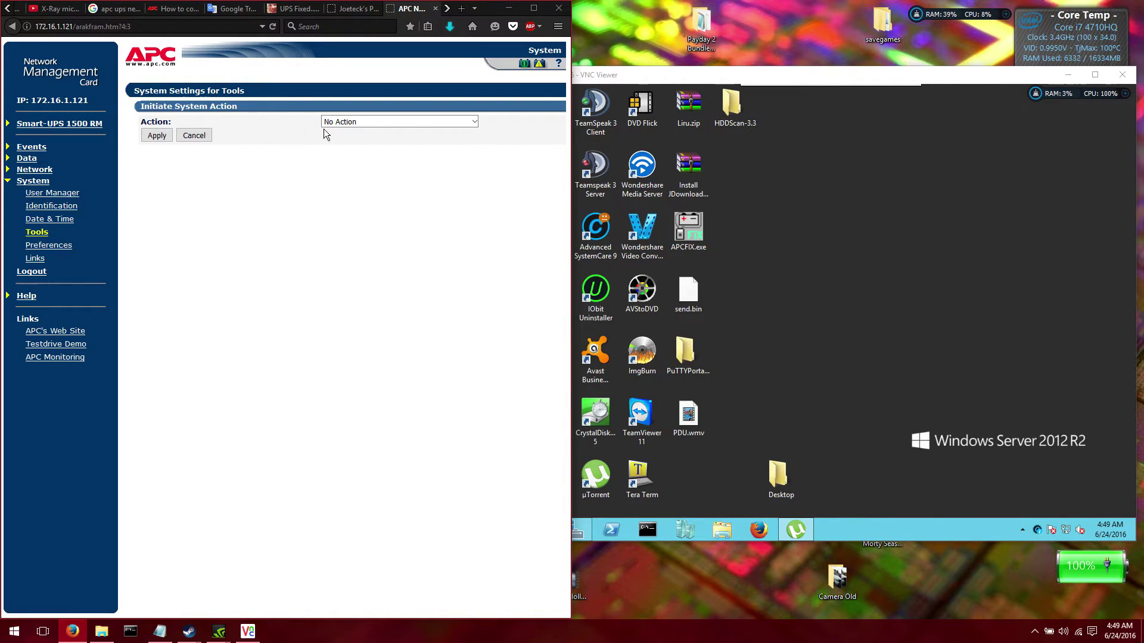
left_click(352, 122)
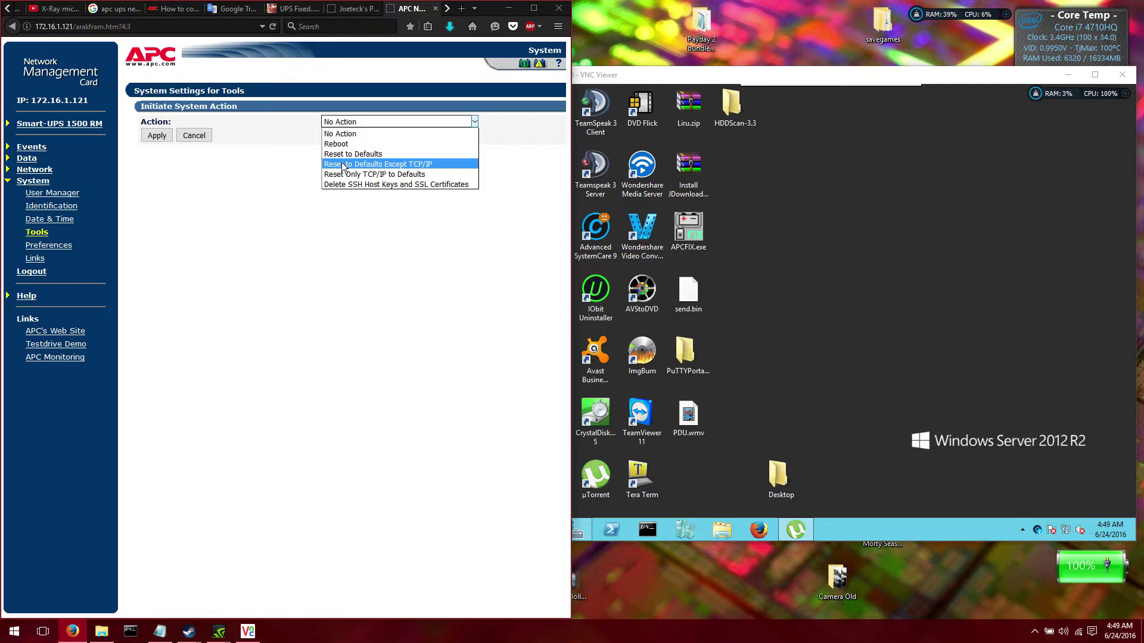
left_click(343, 165)
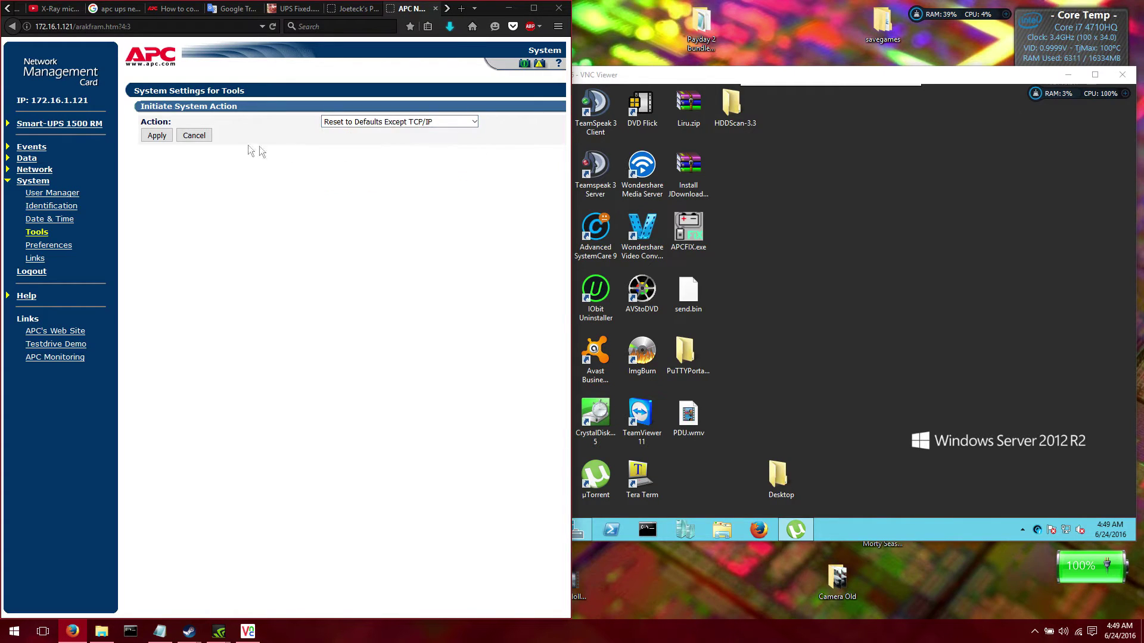
left_click(164, 136)
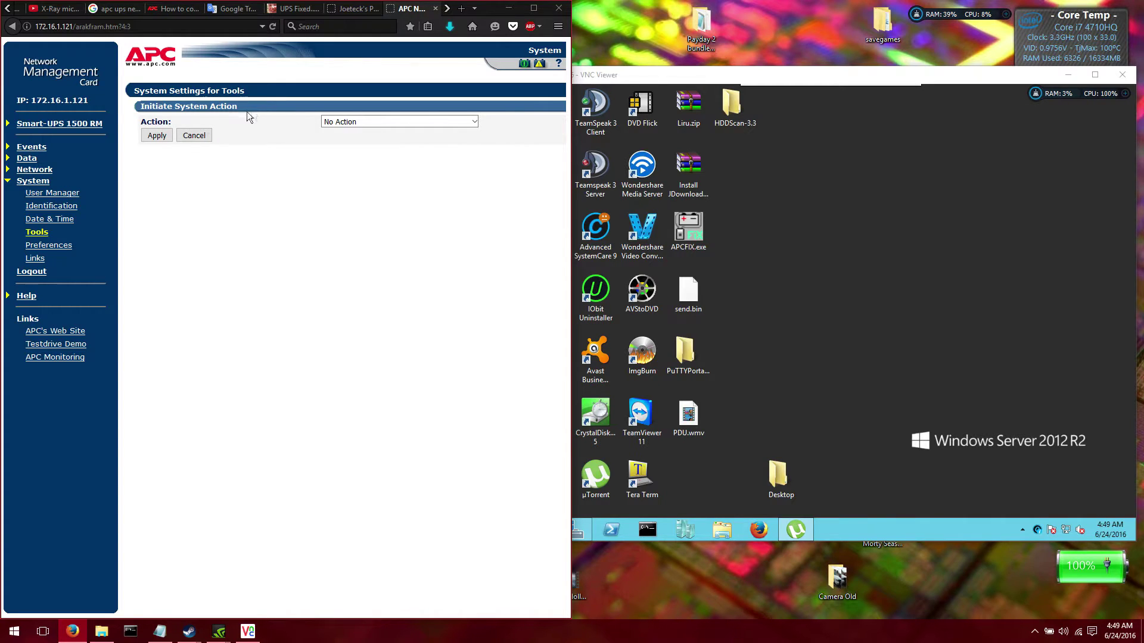
left_click(53, 193)
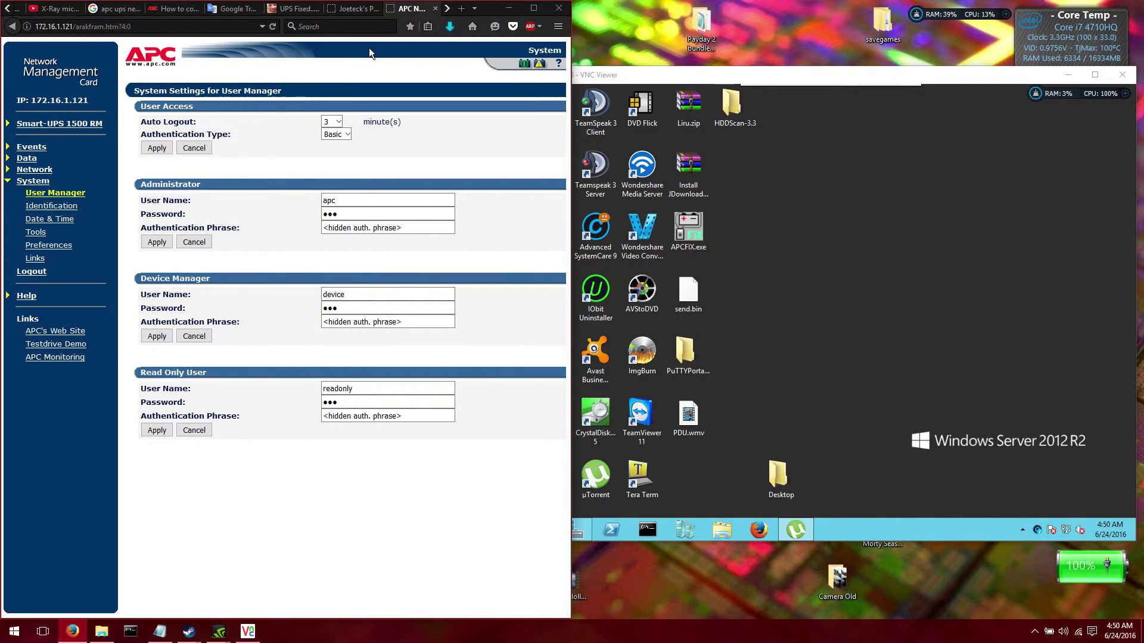
Log out of the web interface, sign into the COM1 console with administrator credentials, close the tab
left_click(35, 275)
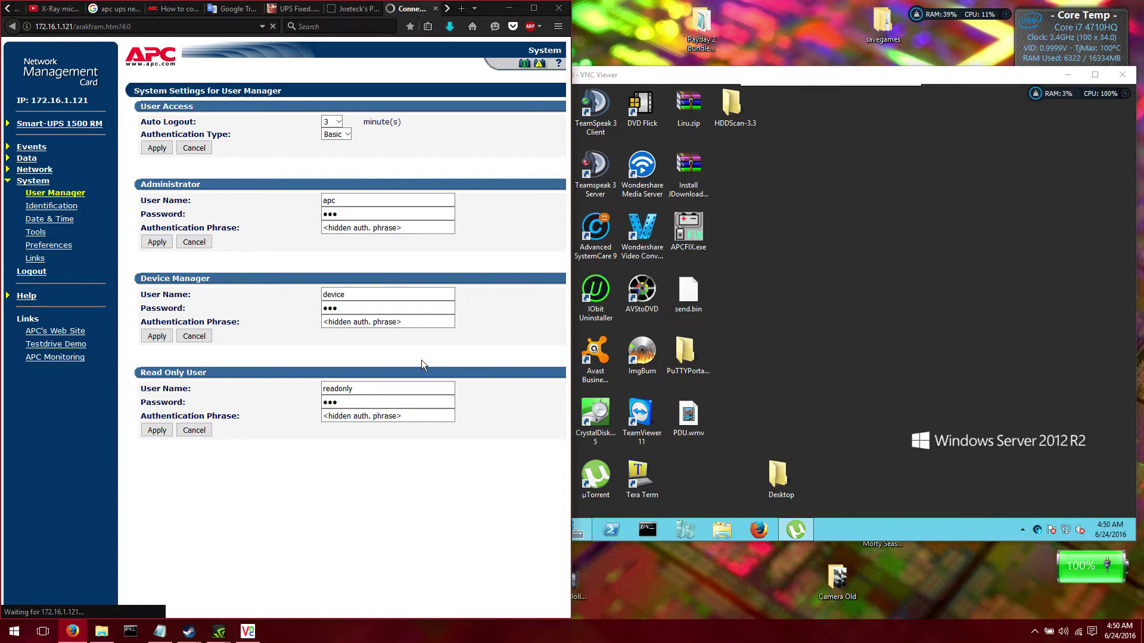
double_click(648, 482)
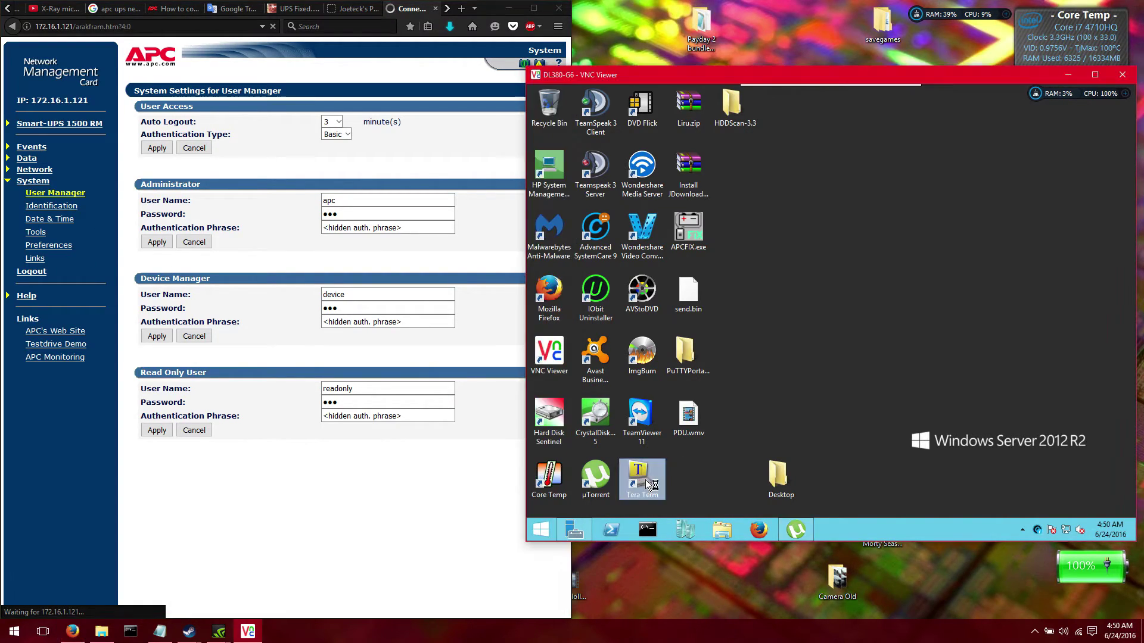
key("Return")
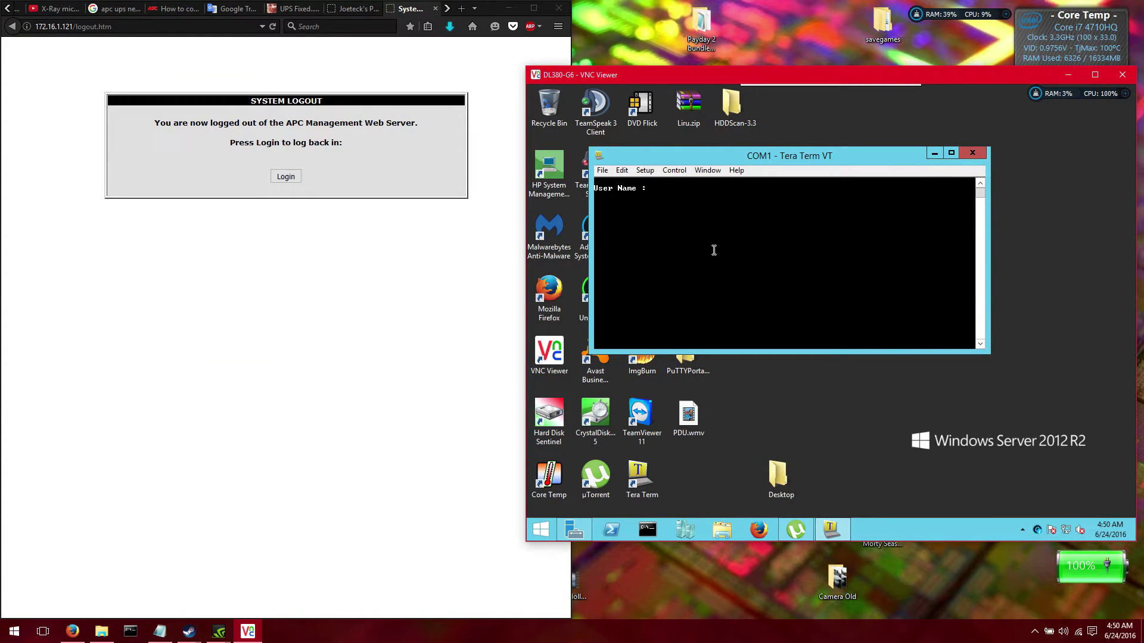
type("apc")
key("Return")
type("apc")
key("Return")
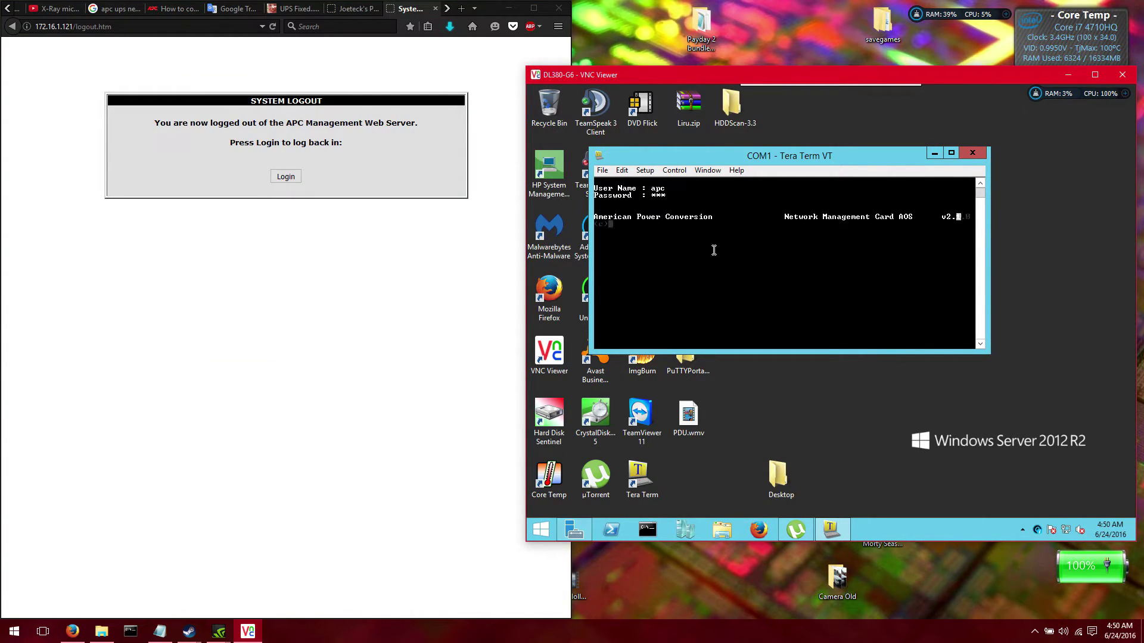
left_click(435, 9)
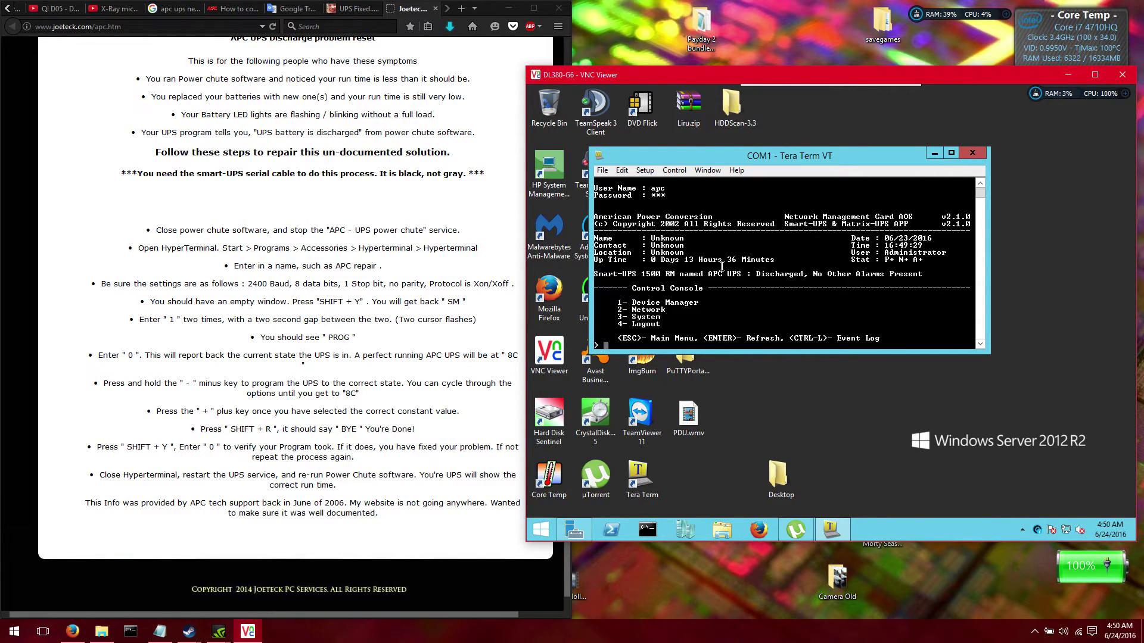
Confirm TCP/IP shows IP 172.16.1.121, mask 255.255.255.0, gateway 172.16.1.254, then return to the Control Console
key("Return")
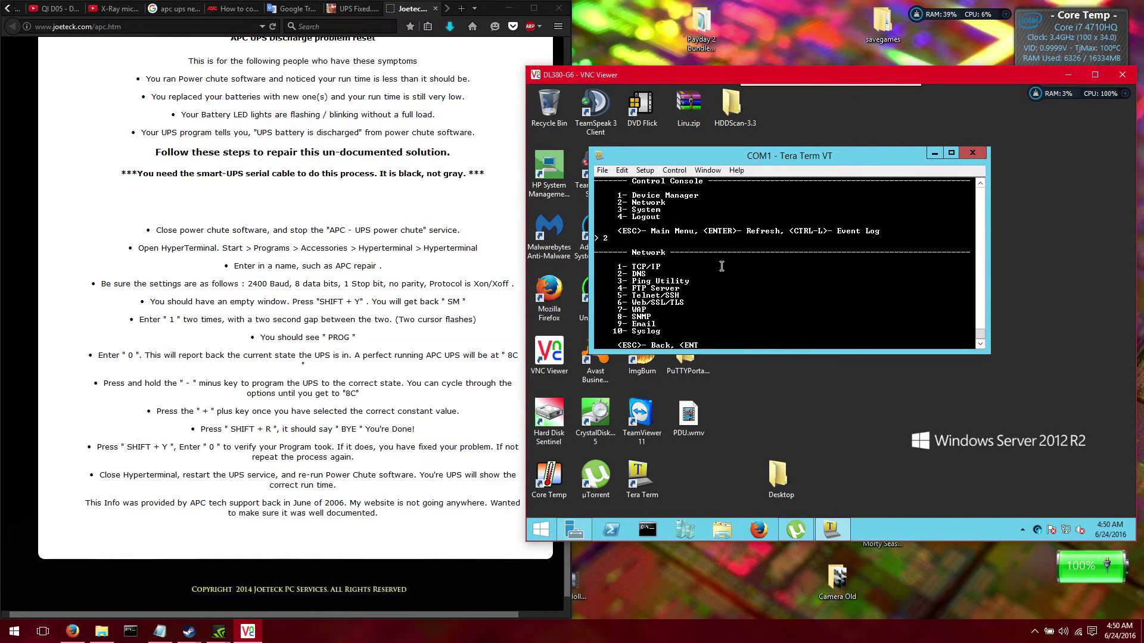
key("Return")
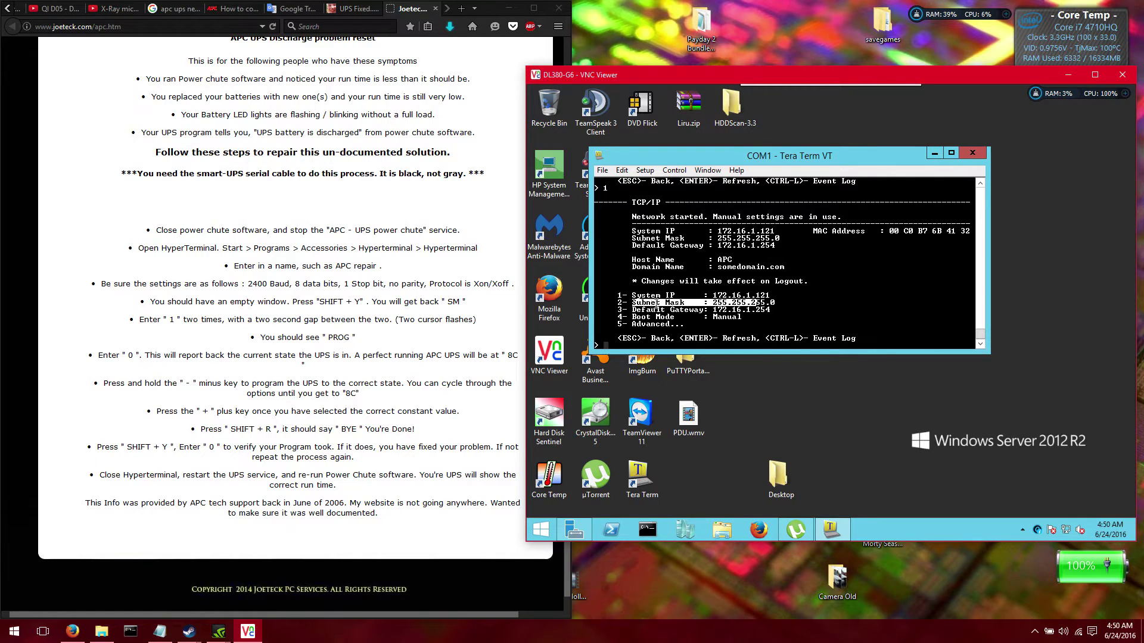
key("Escape")
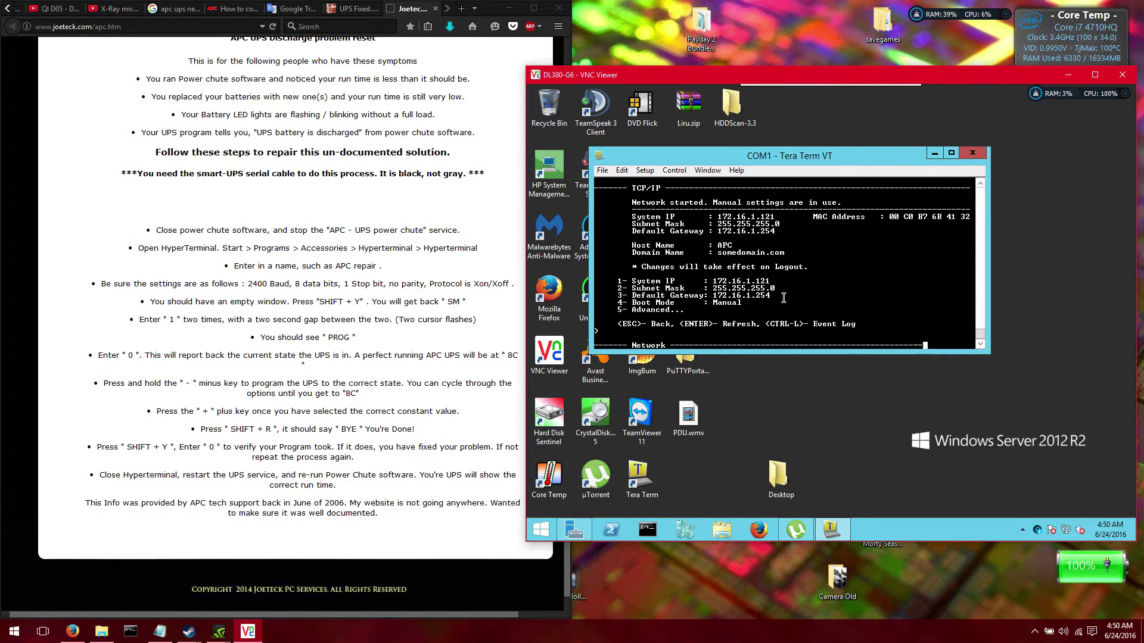
key("Escape")
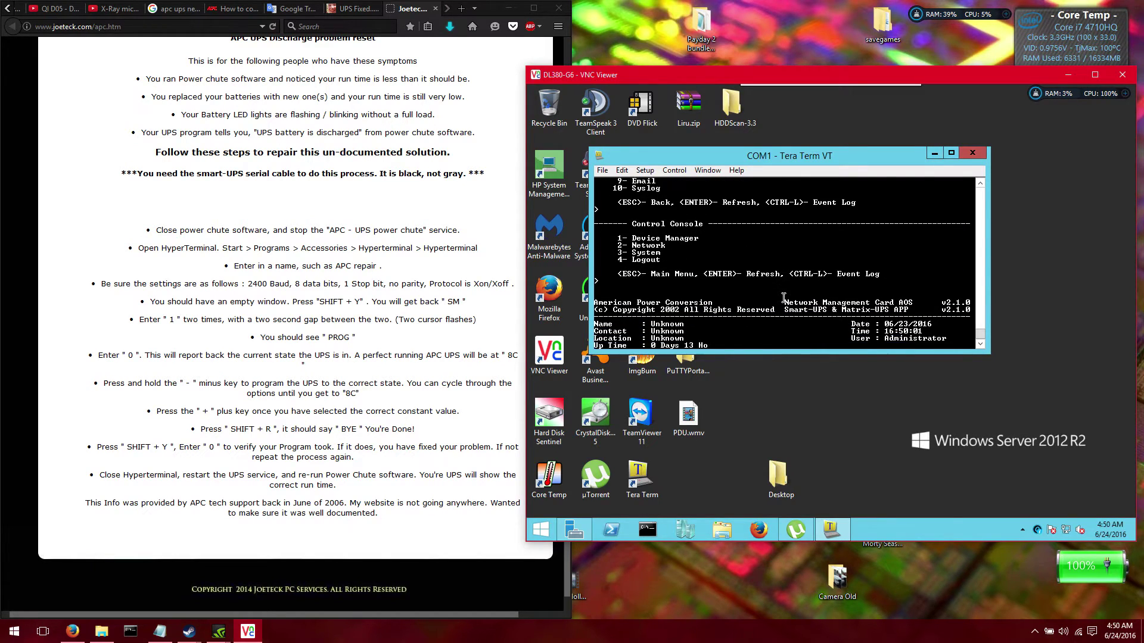
type("4")
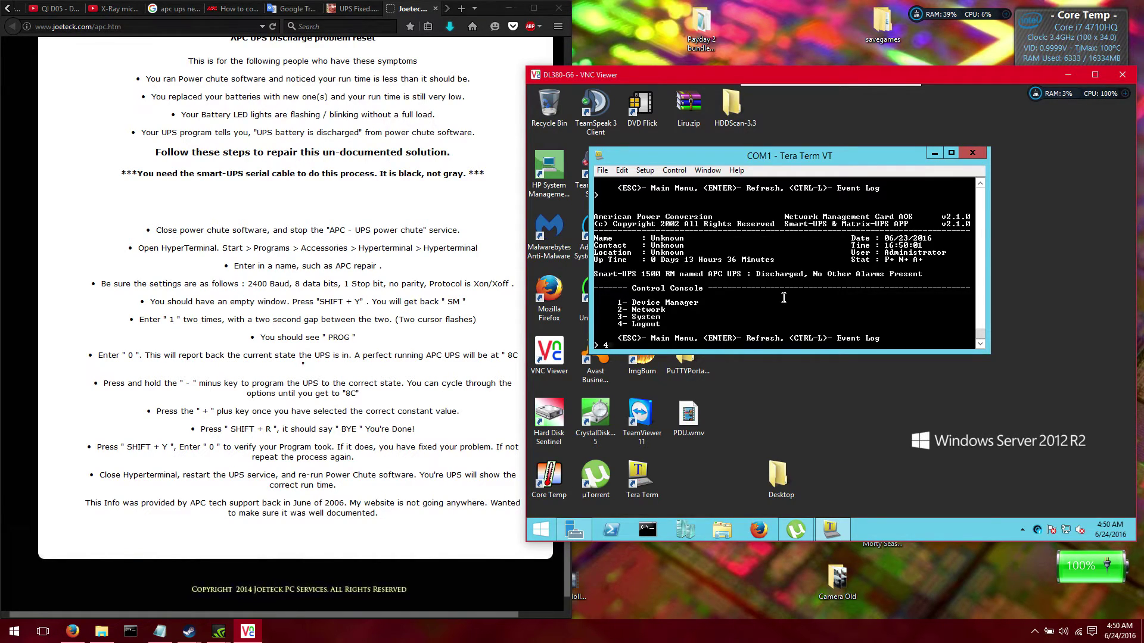
Restart Tera Term and log in to the management card console with the user name and password
left_click(973, 152)
double_click(636, 479)
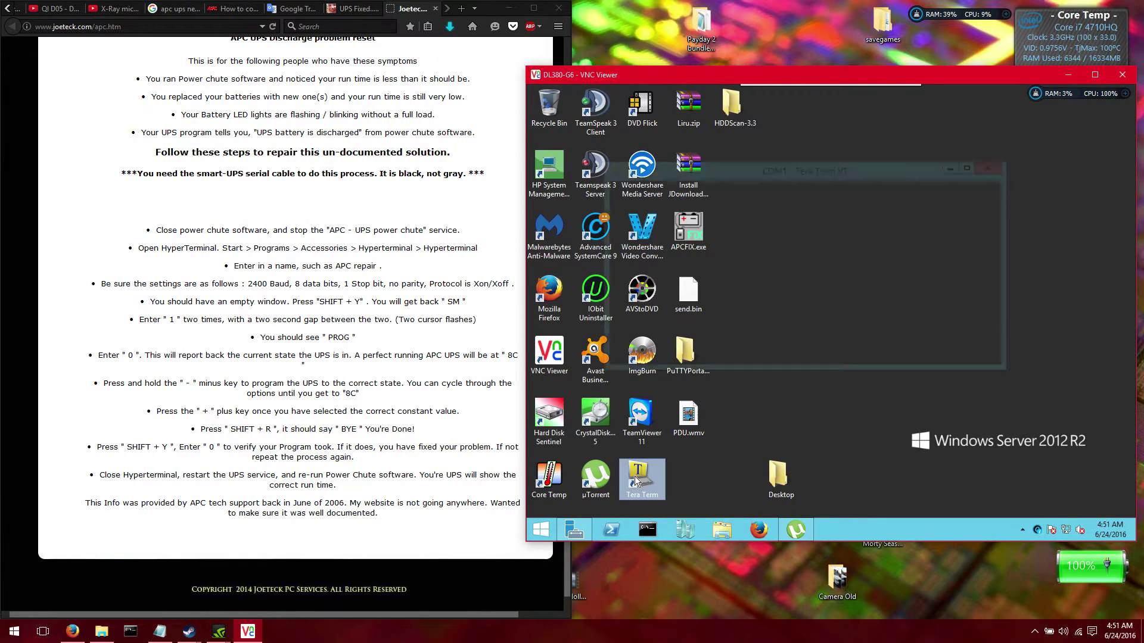
key("Return")
key("Return")
key("Return")
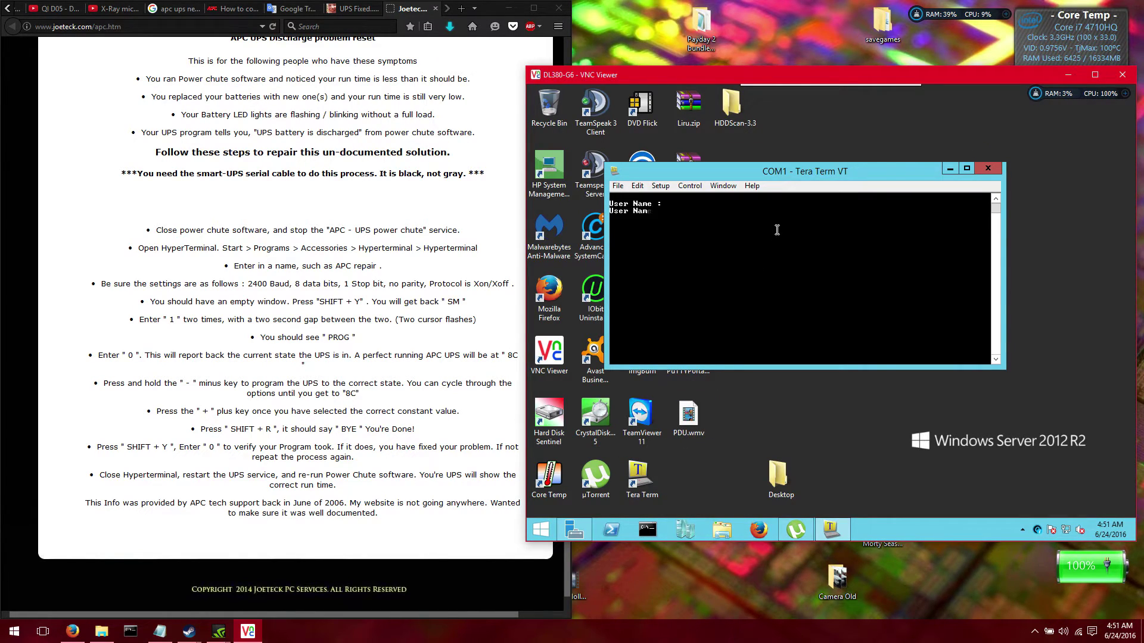
type("apc")
key("Return")
type("apc")
key("Return")
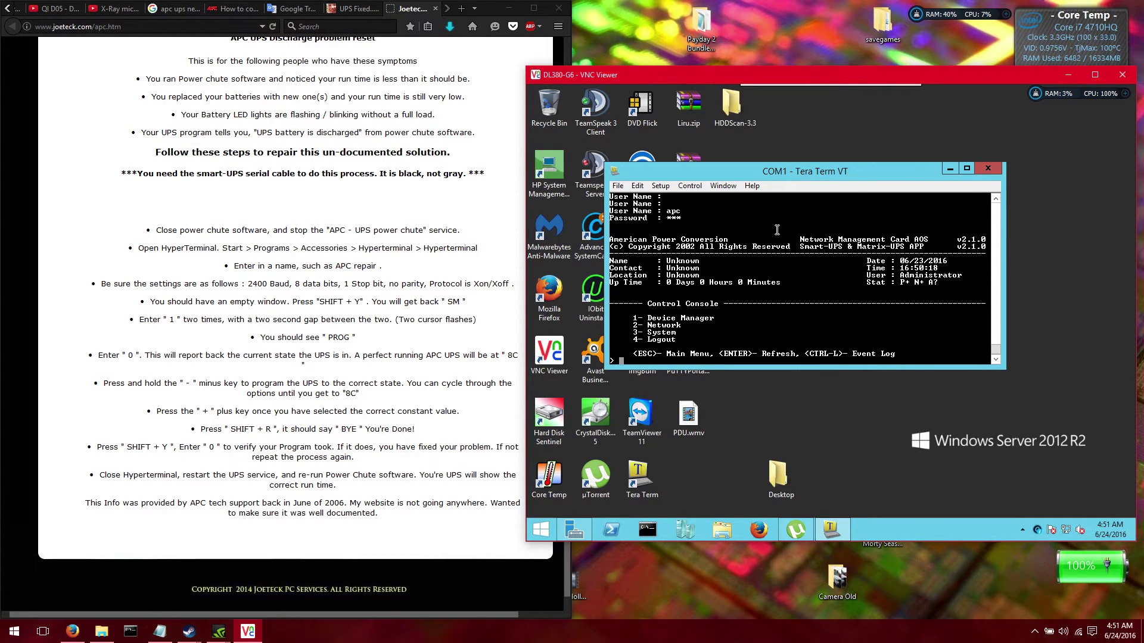
Enter 4 to put the console into passthru mode, then close the terminal
type("4")
key("Return")
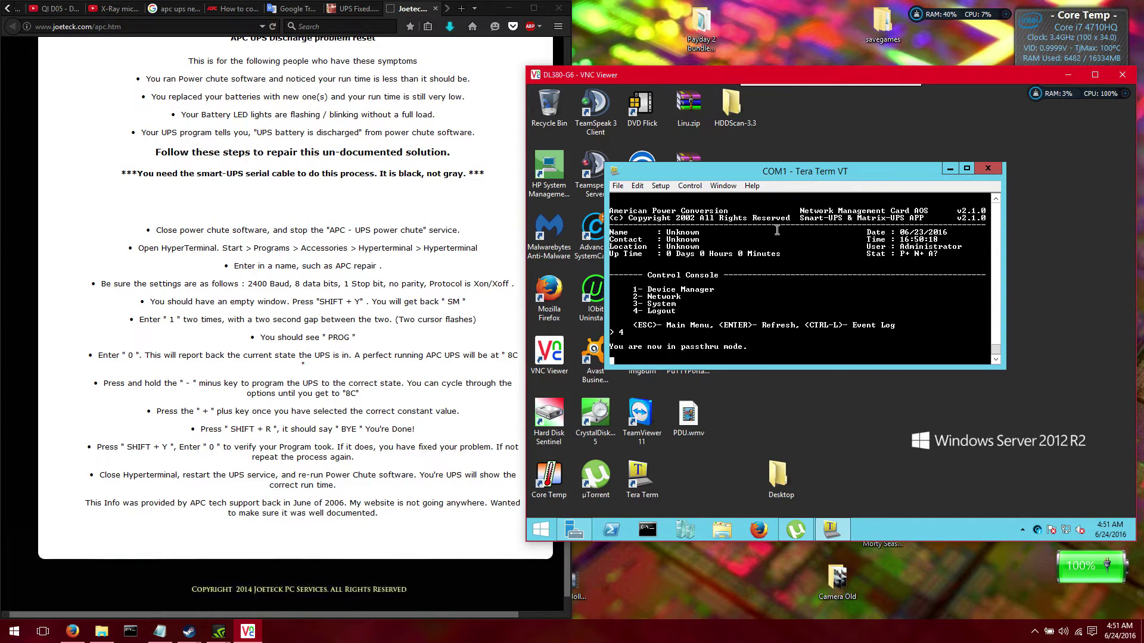
left_click(981, 172)
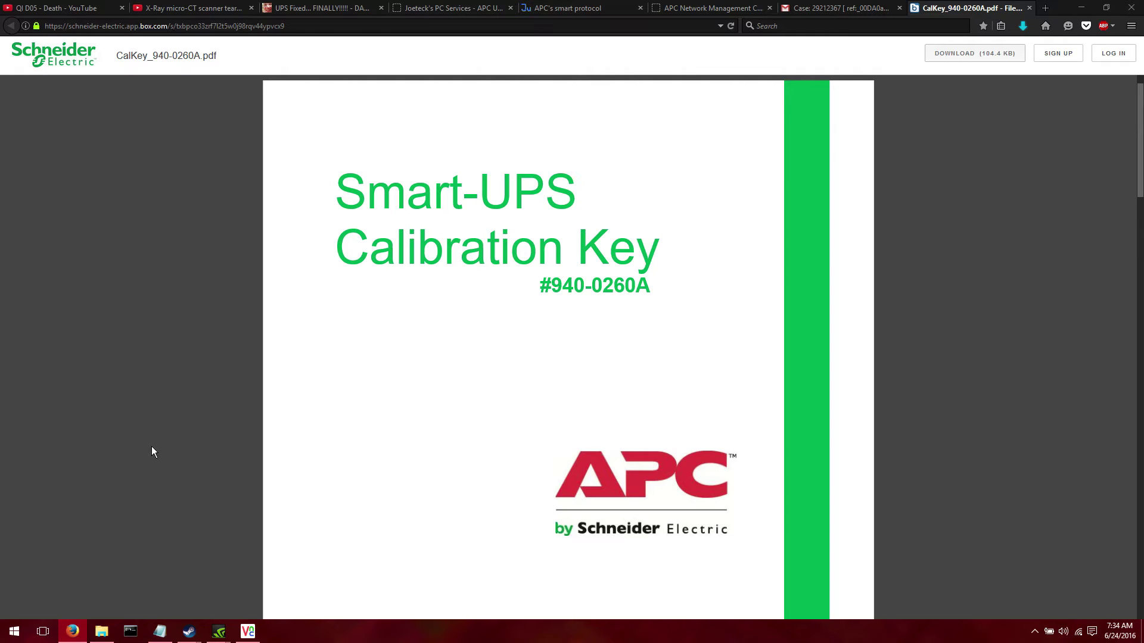
Scroll down through CalKey_940-0260A.pdf in the Box PDF viewer
scroll(836, 336, "down", 1)
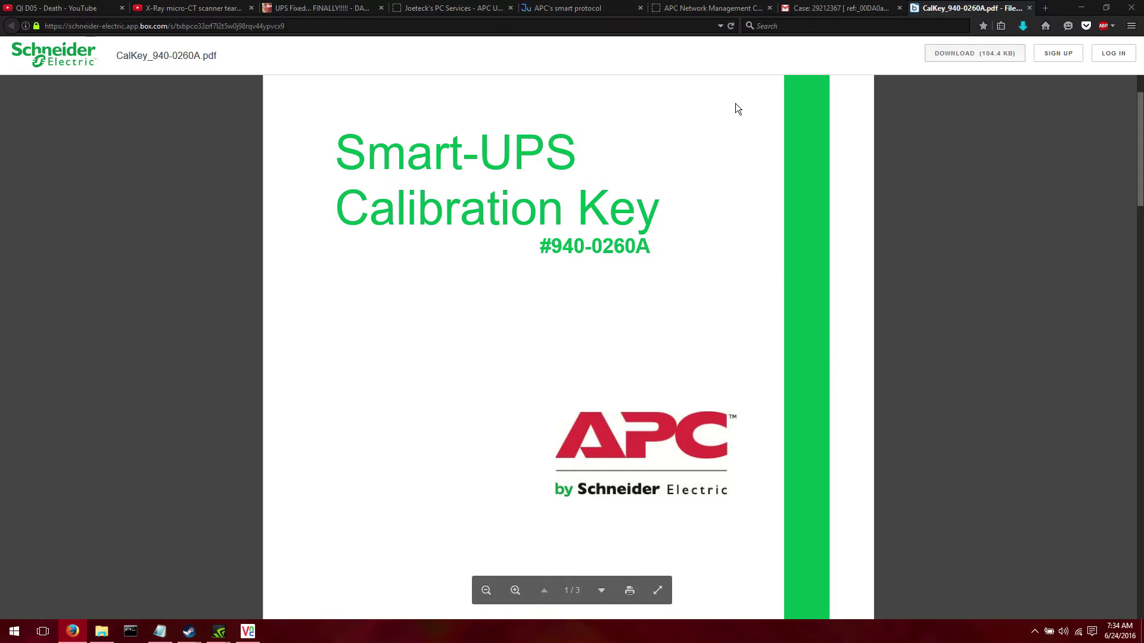
Glance at the APC UPS FIX instructions page, then scroll through the UPS Fixed CalKey blog post
left_click(435, 12)
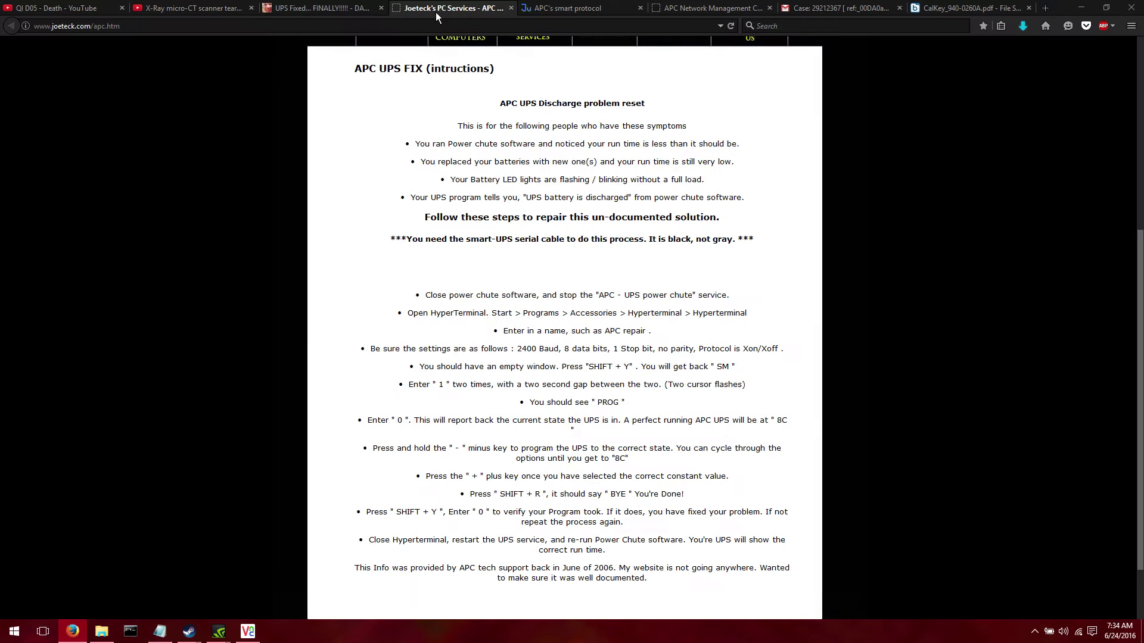
scroll(455, 126, "up", 5)
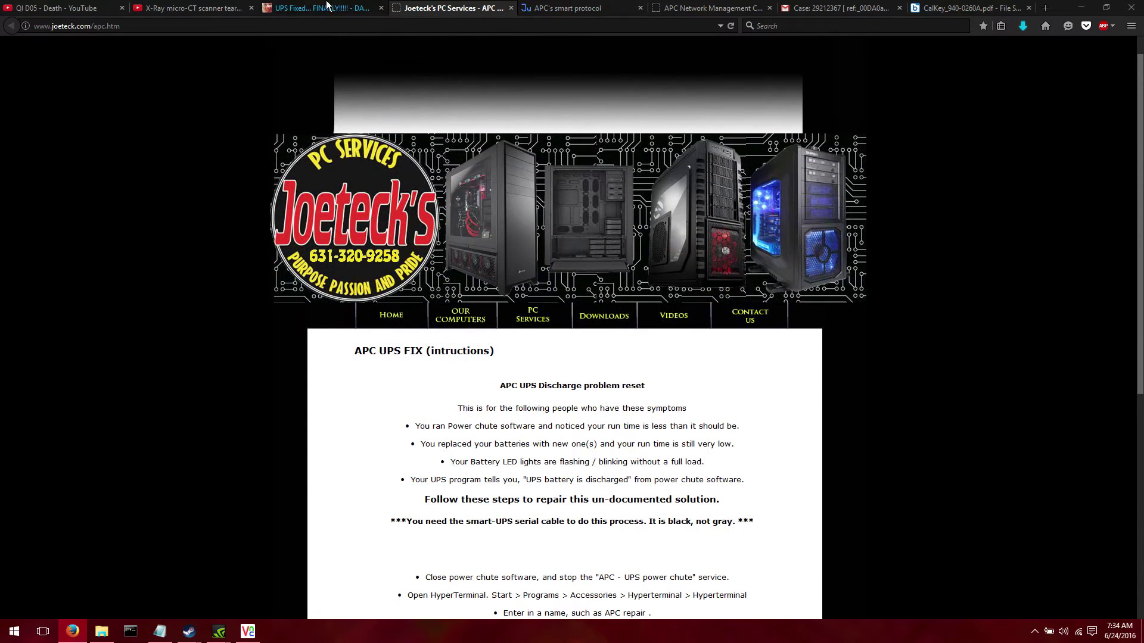
left_click(327, 8)
scroll(574, 335, "down", 5)
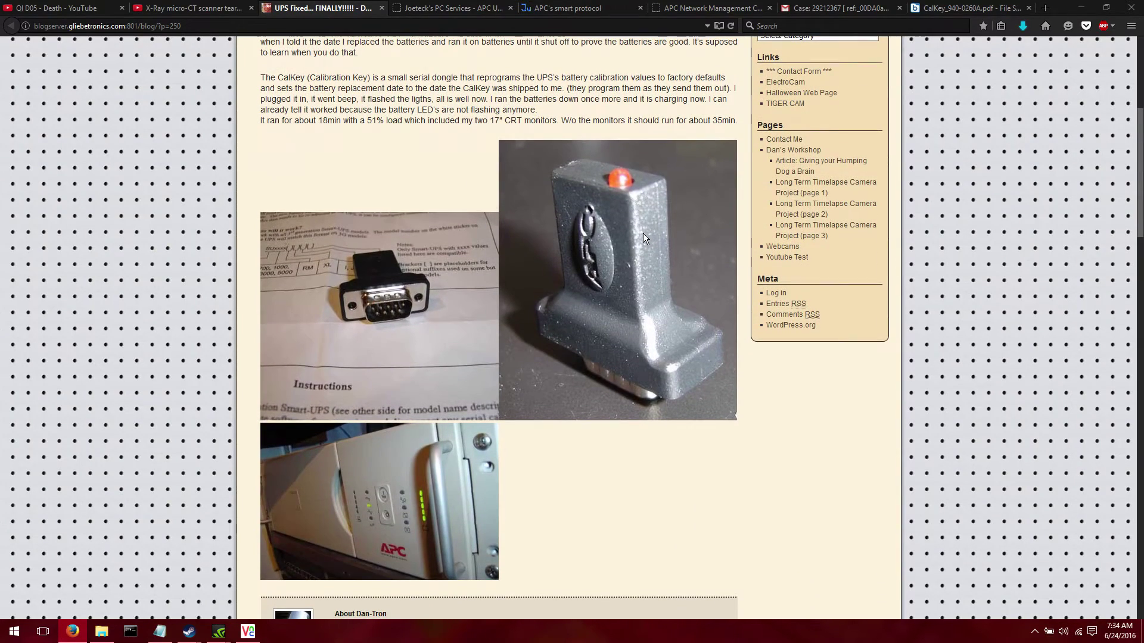
scroll(532, 161, "up", 2)
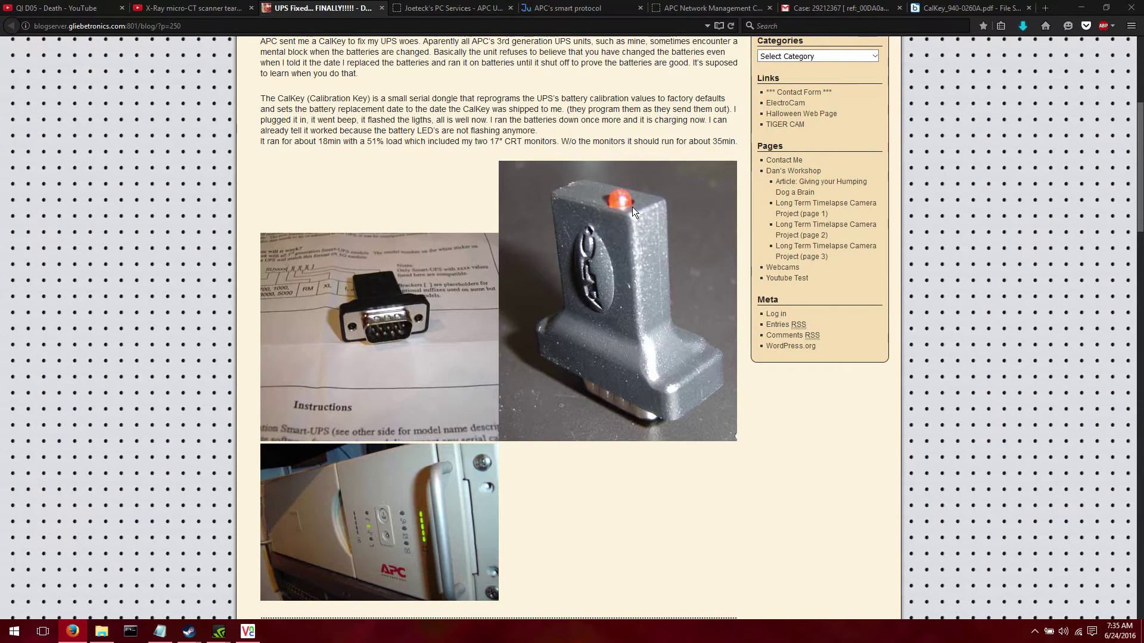
scroll(632, 206, "down", 1)
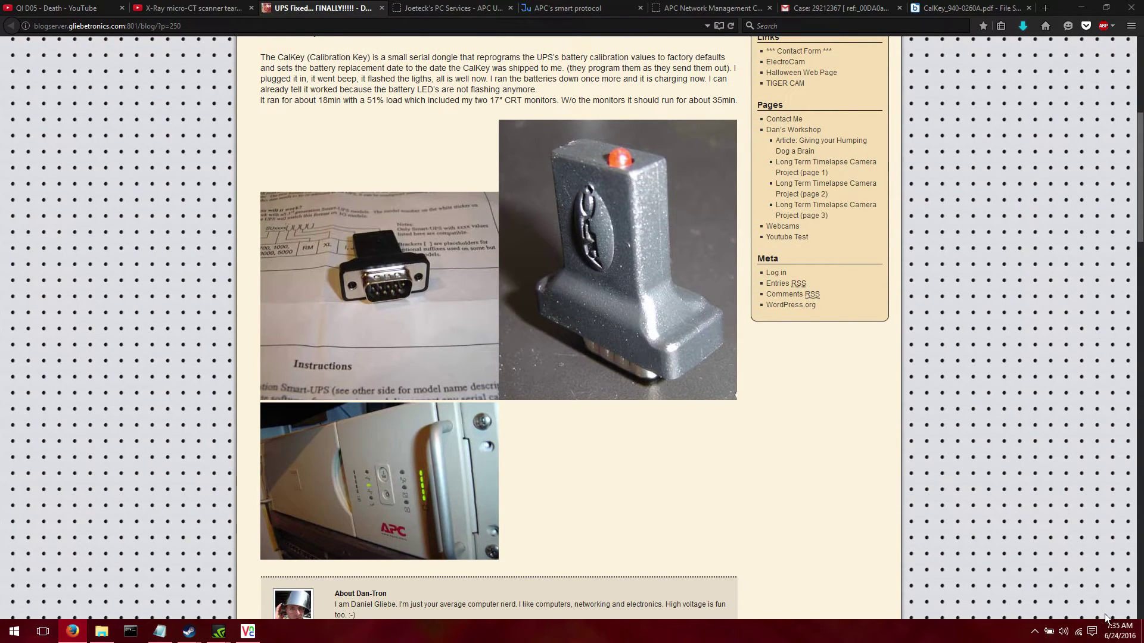
Check today's date on the taskbar calendar, then switch back to the CalKey_940-0260A.pdf tab
left_click(1098, 636)
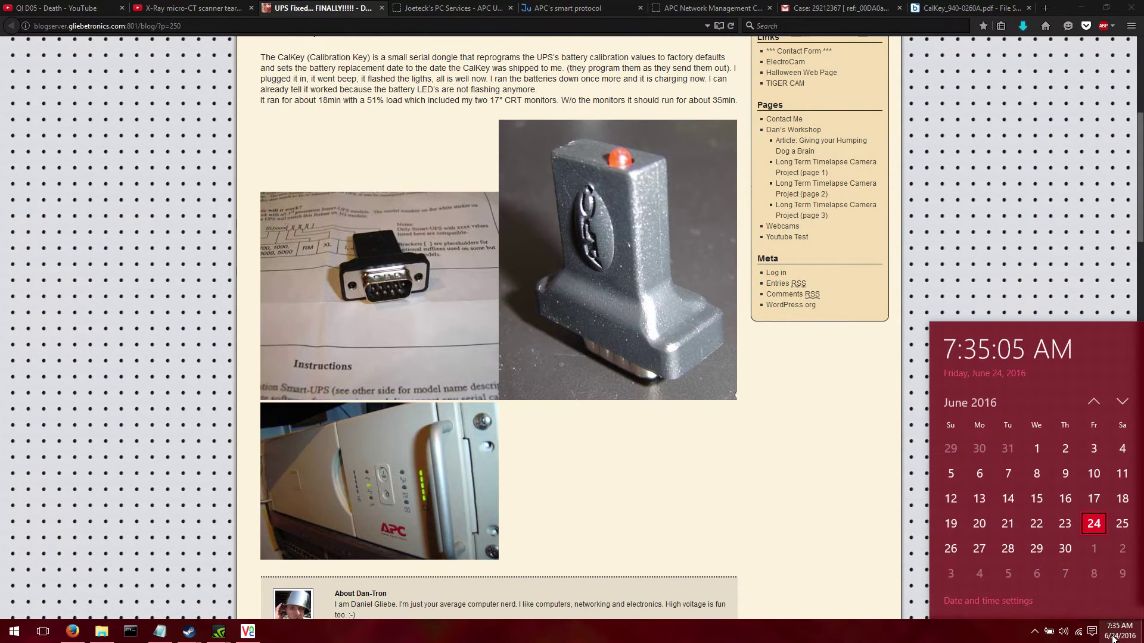
left_click(834, 512)
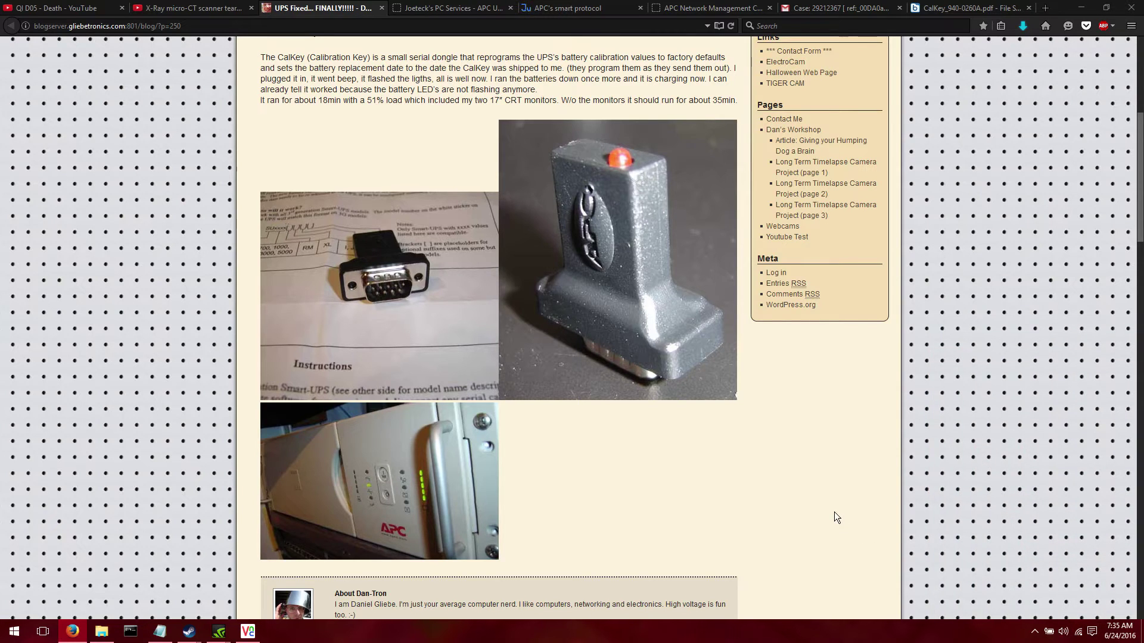
left_click(1117, 632)
left_click(773, 524)
scroll(791, 479, "down", 2)
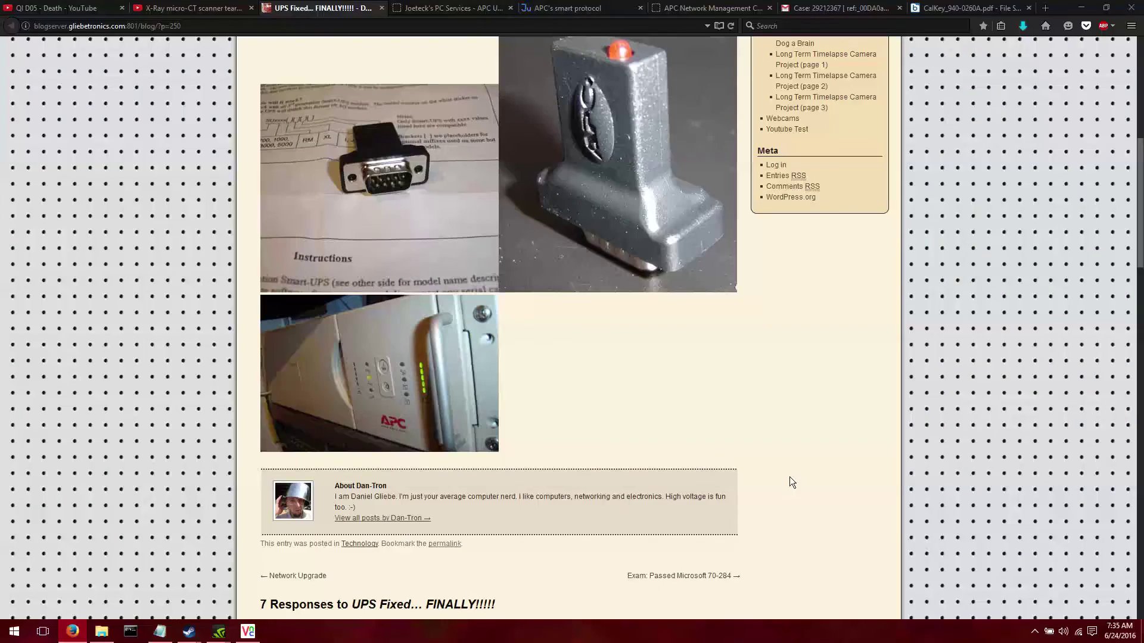
scroll(790, 478, "up", 7)
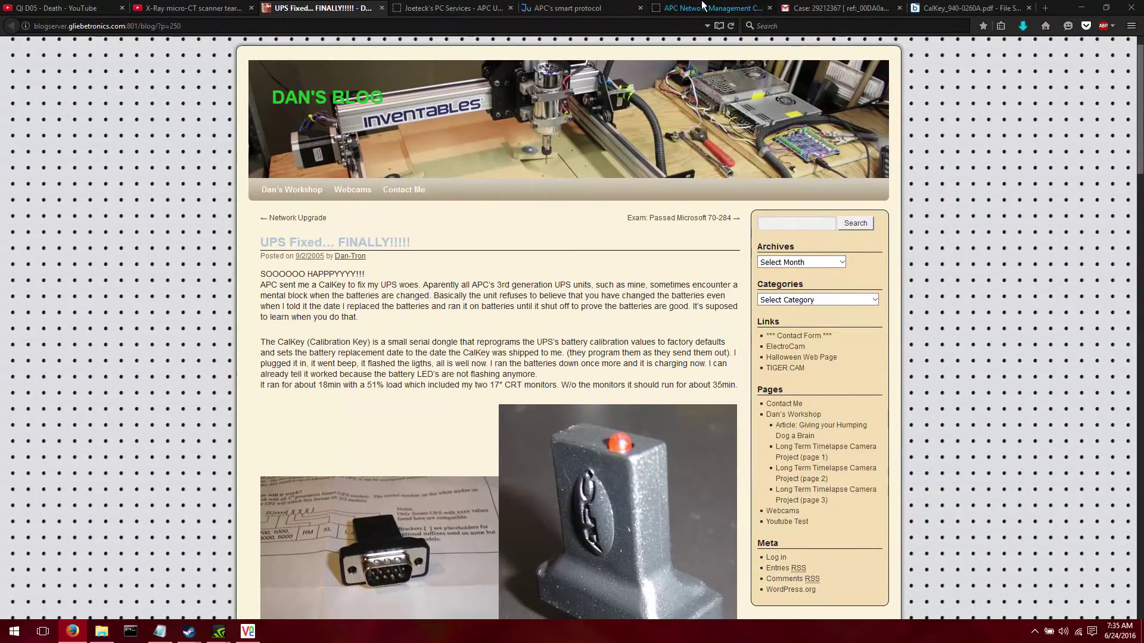
left_click(708, 7)
Scroll the CalKey PDF past the title page, highlighting the word 'replacement' in the text
left_click(942, 8)
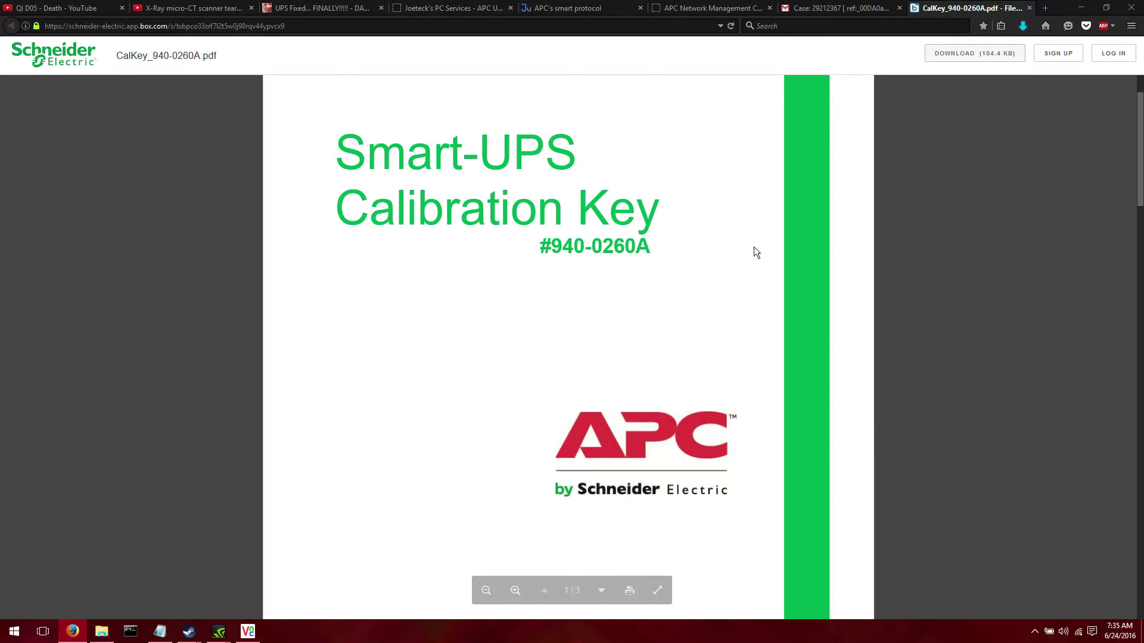
scroll(754, 247, "down", 4)
scroll(753, 248, "down", 5)
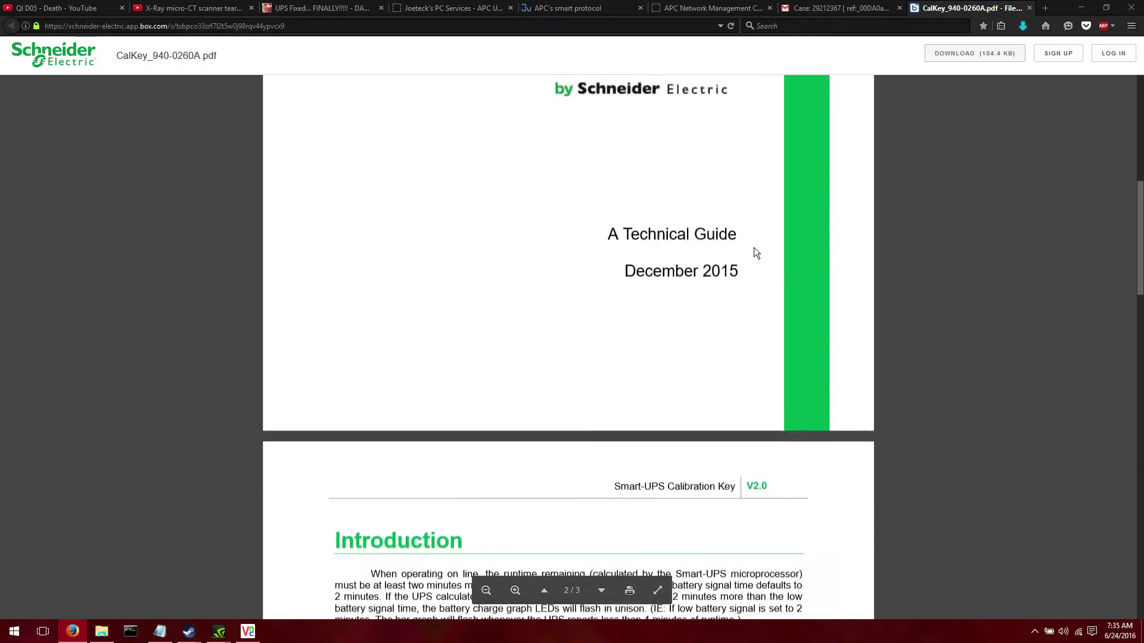
scroll(752, 248, "down", 3)
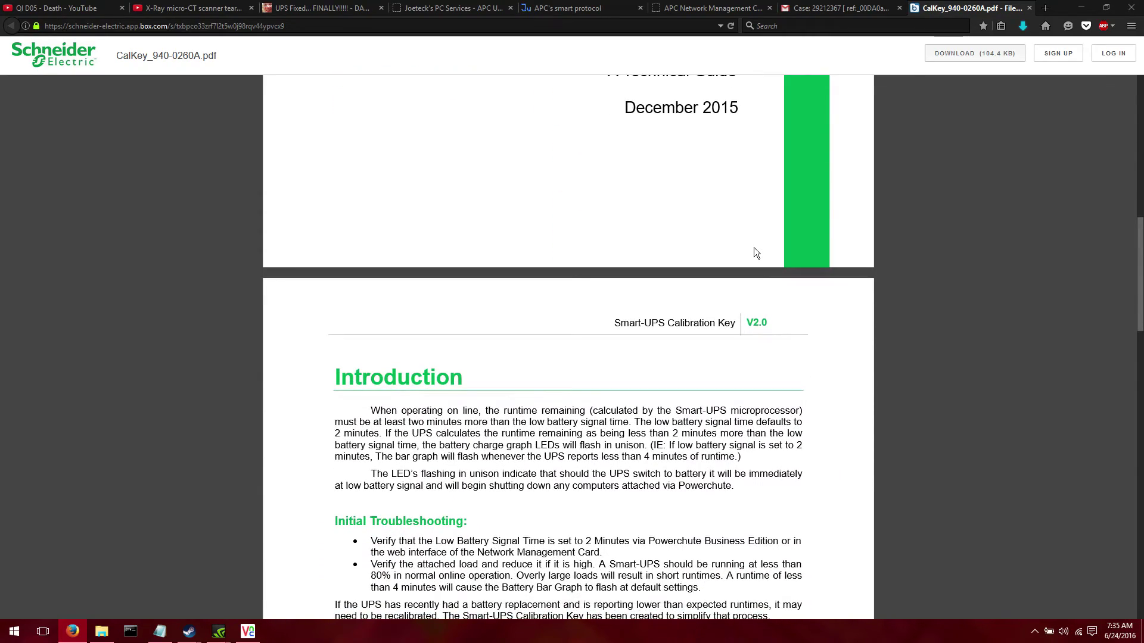
scroll(753, 248, "down", 1)
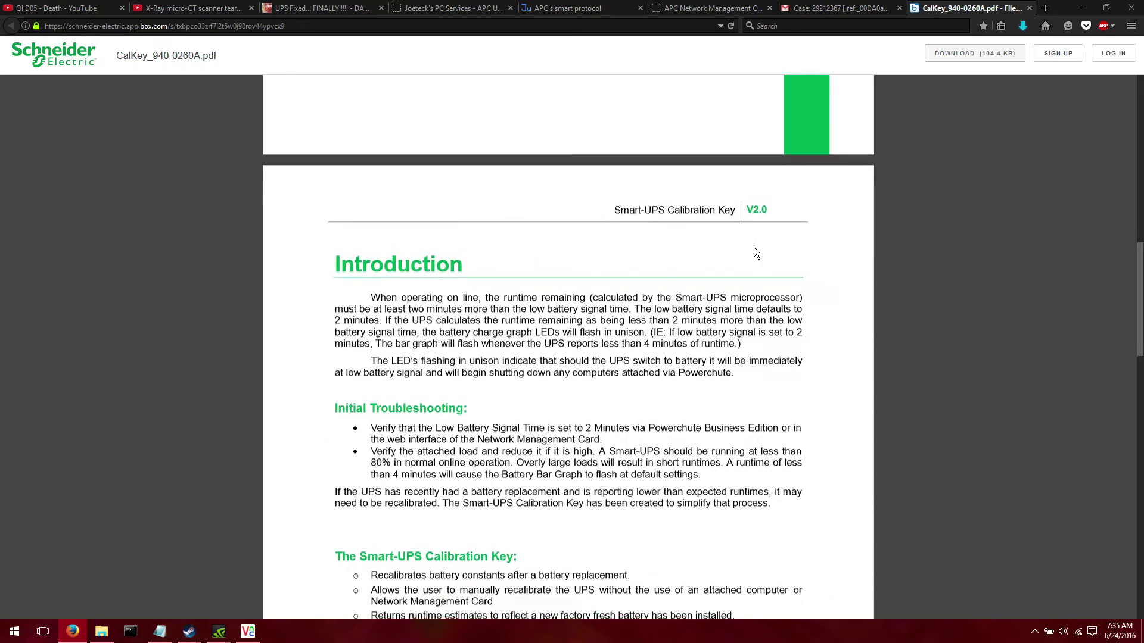
scroll(753, 248, "down", 3)
scroll(754, 249, "down", 3)
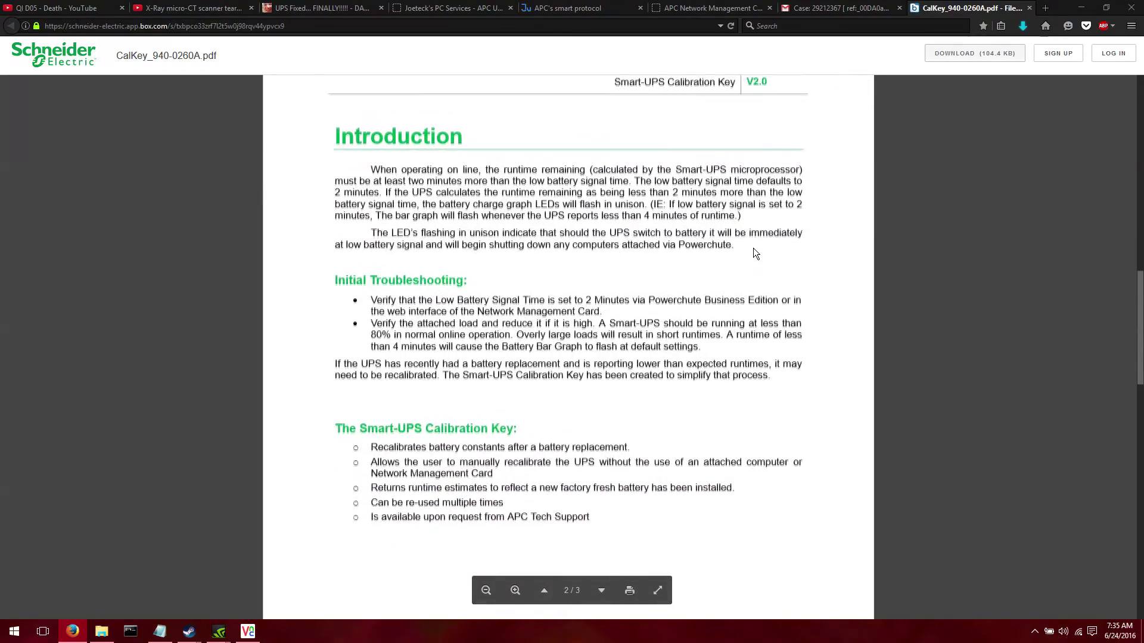
scroll(753, 248, "down", 2)
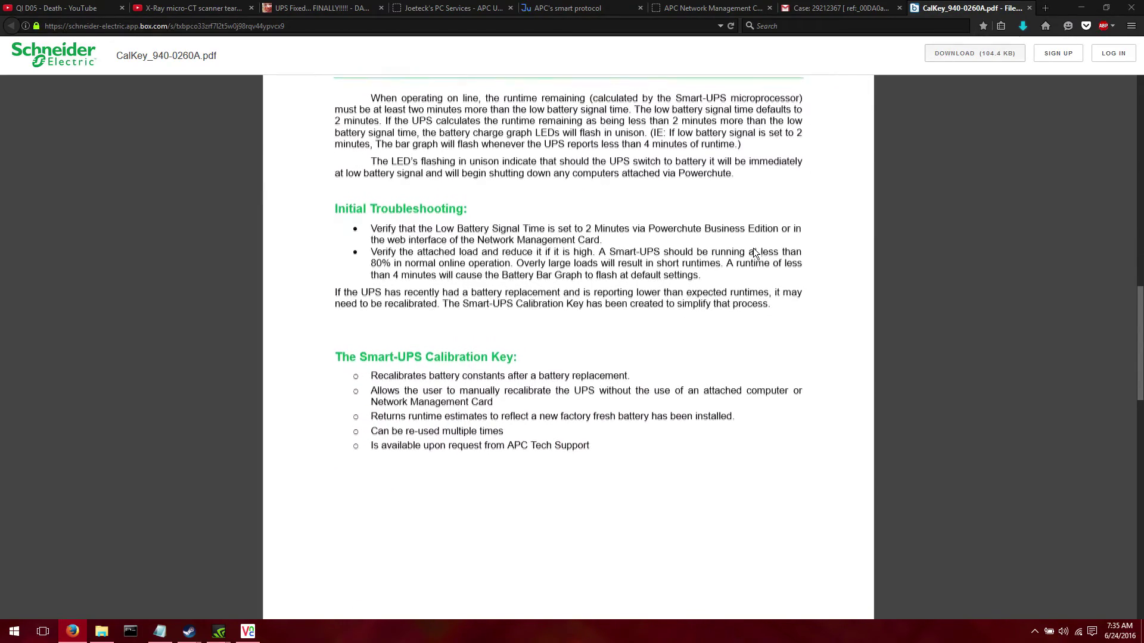
left_click_drag(407, 361, 544, 360)
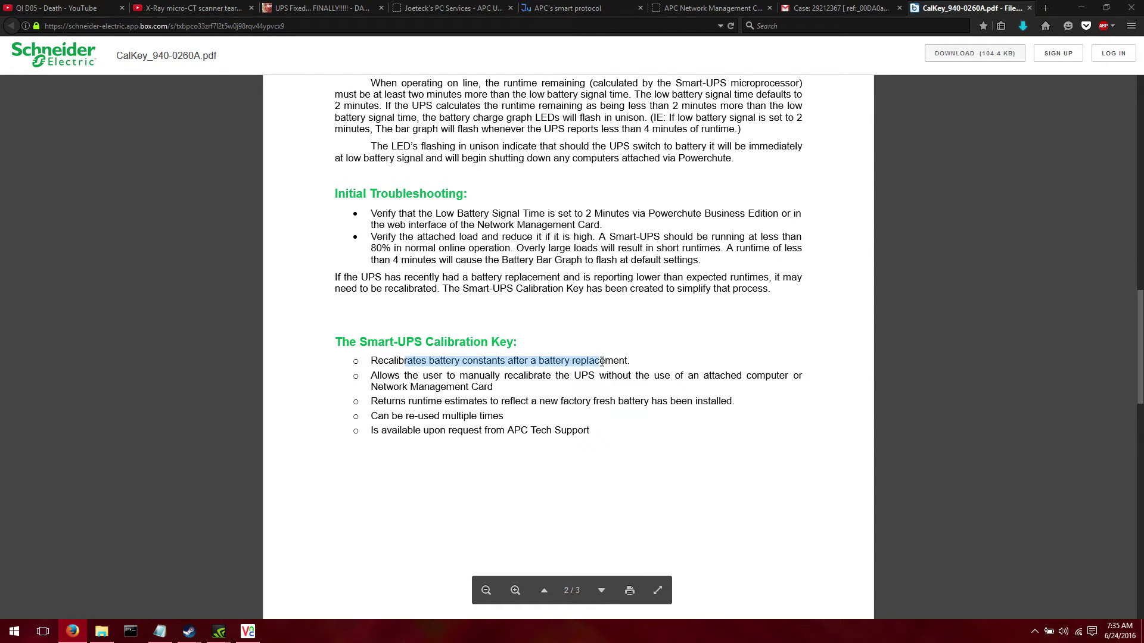
double_click(544, 359)
left_click(471, 357)
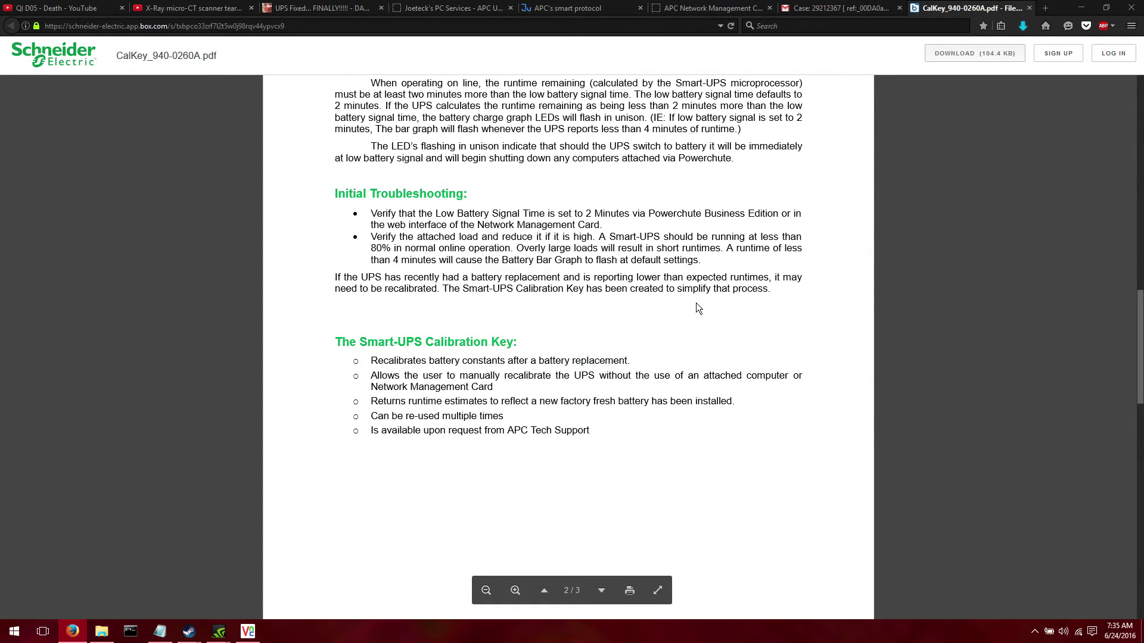
Scroll further down page 2 and highlight the runtime estimates bullet
scroll(696, 304, "down", 1)
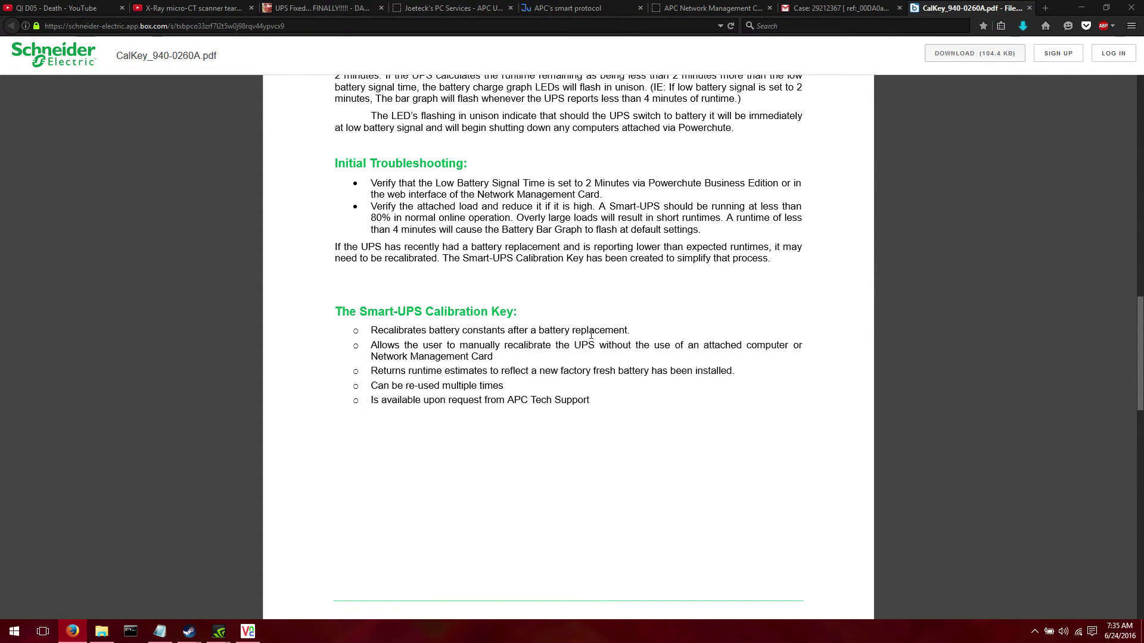
scroll(536, 358, "down", 1)
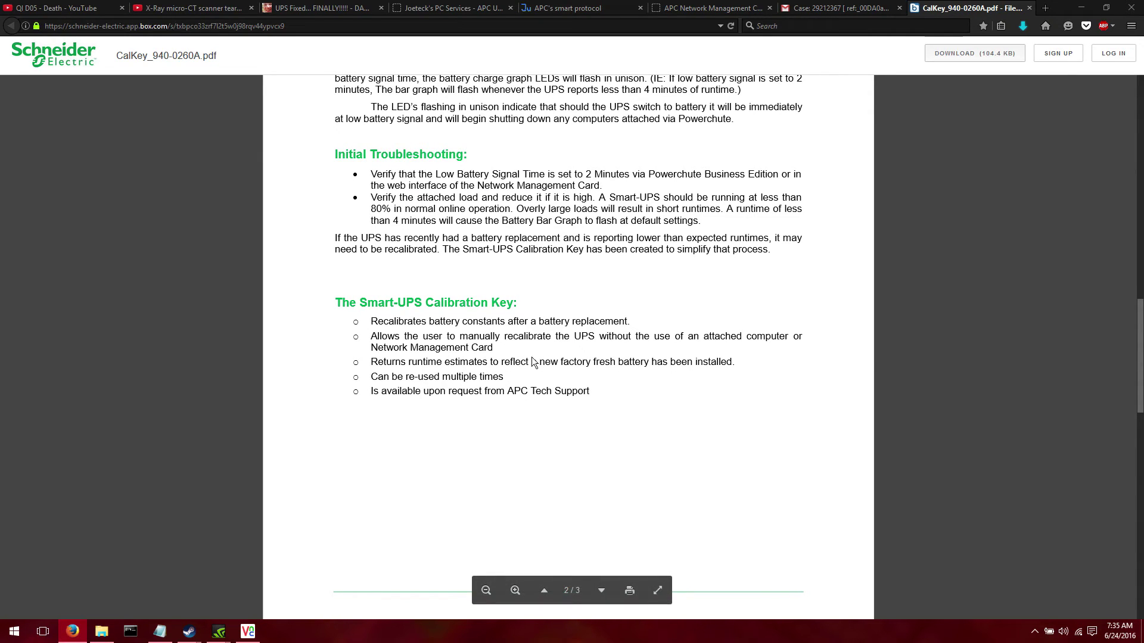
left_click_drag(351, 362, 658, 369)
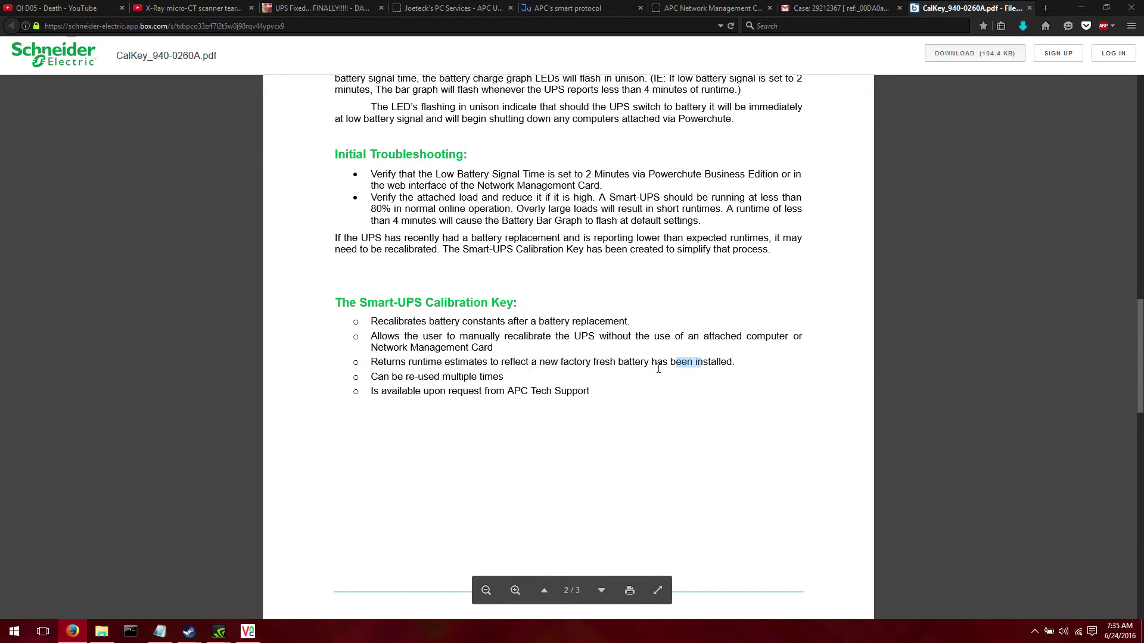
left_click(582, 368)
left_click(465, 7)
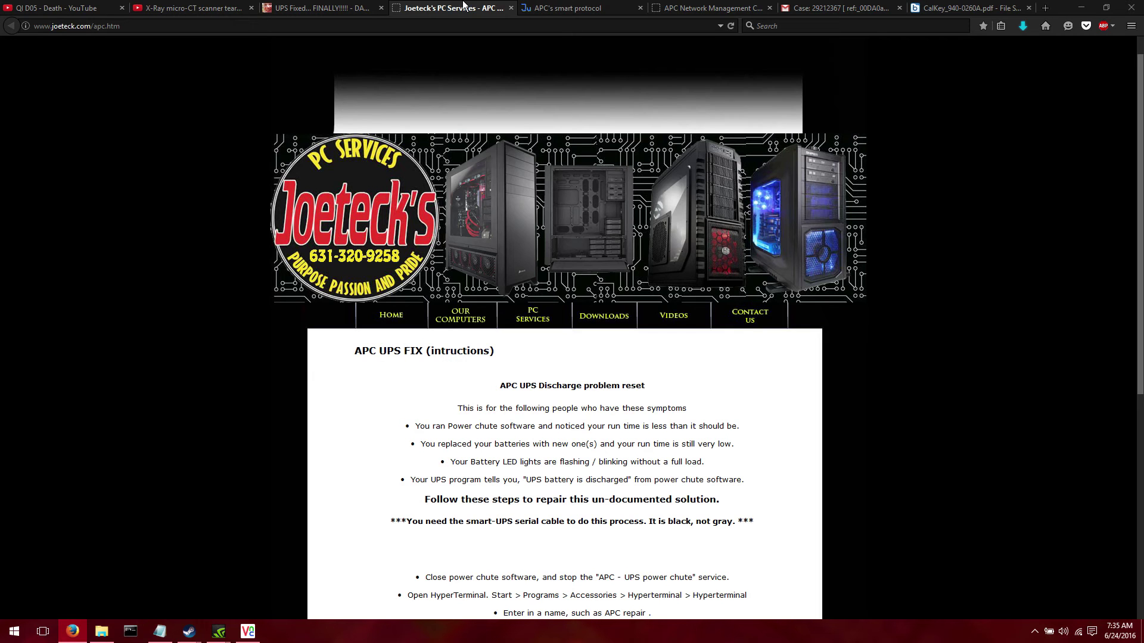
left_click(367, 6)
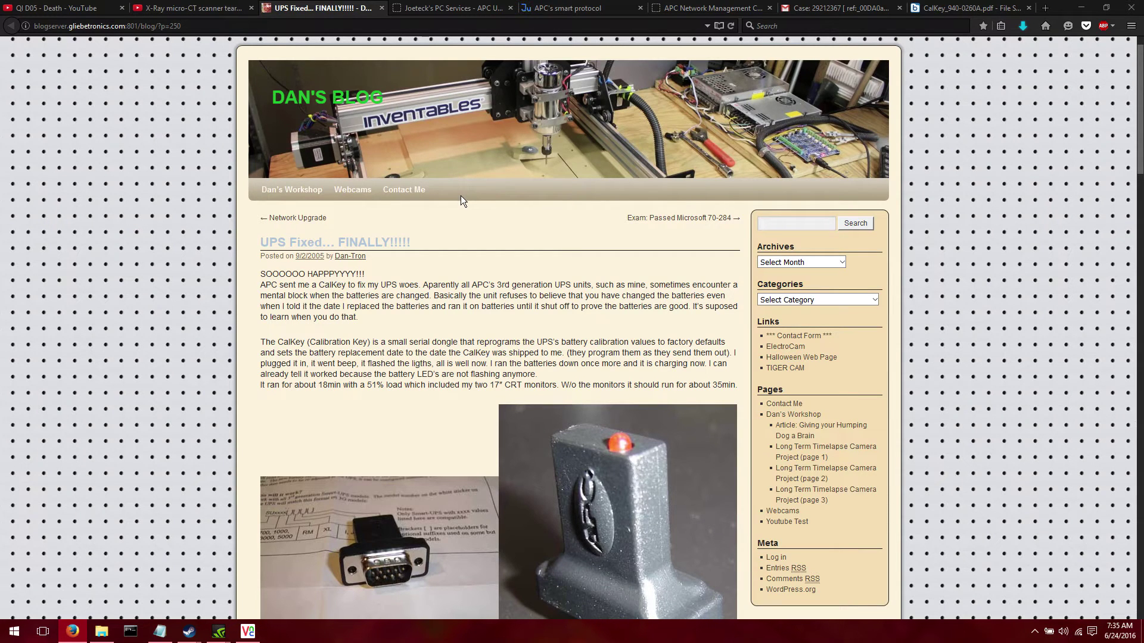
scroll(460, 196, "down", 5)
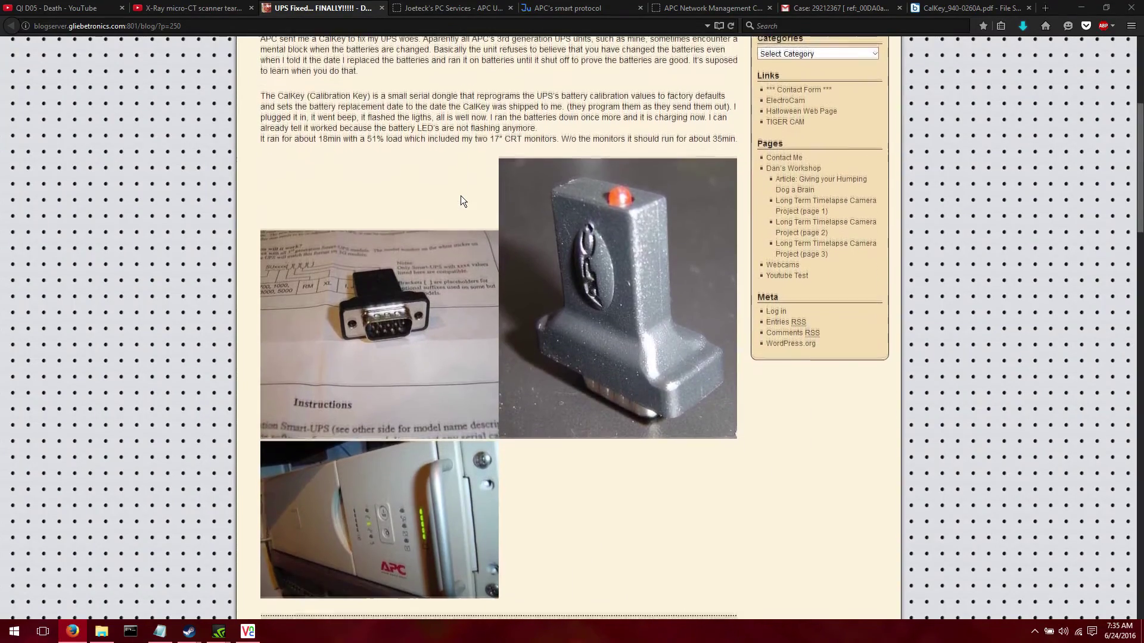
scroll(460, 196, "down", 15)
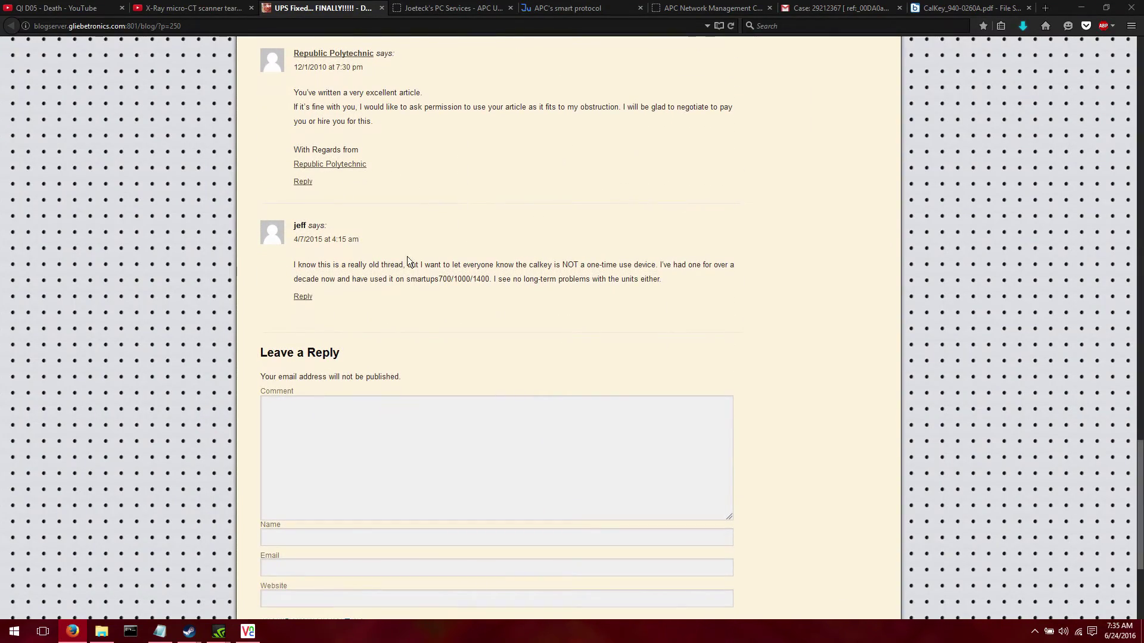
left_click_drag(408, 265, 556, 222)
left_click(604, 327)
left_click(494, 220)
scroll(544, 241, "up", 5)
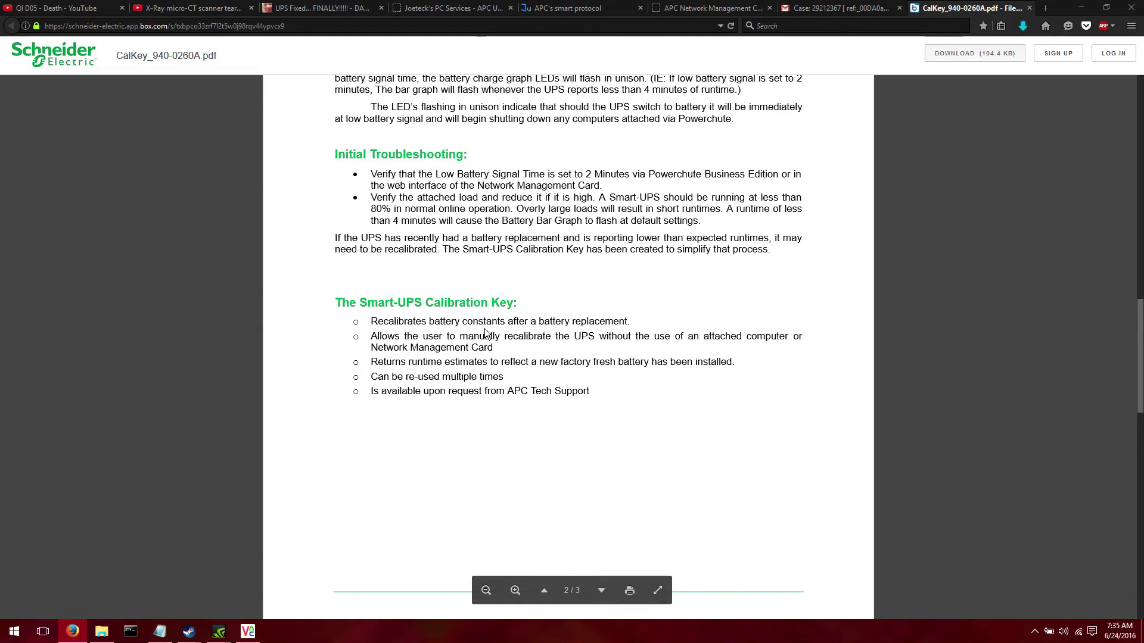
Scroll to page 3's Supported Devices notes, highlighting the SU and SUA model prefixes
scroll(486, 332, "down", 7)
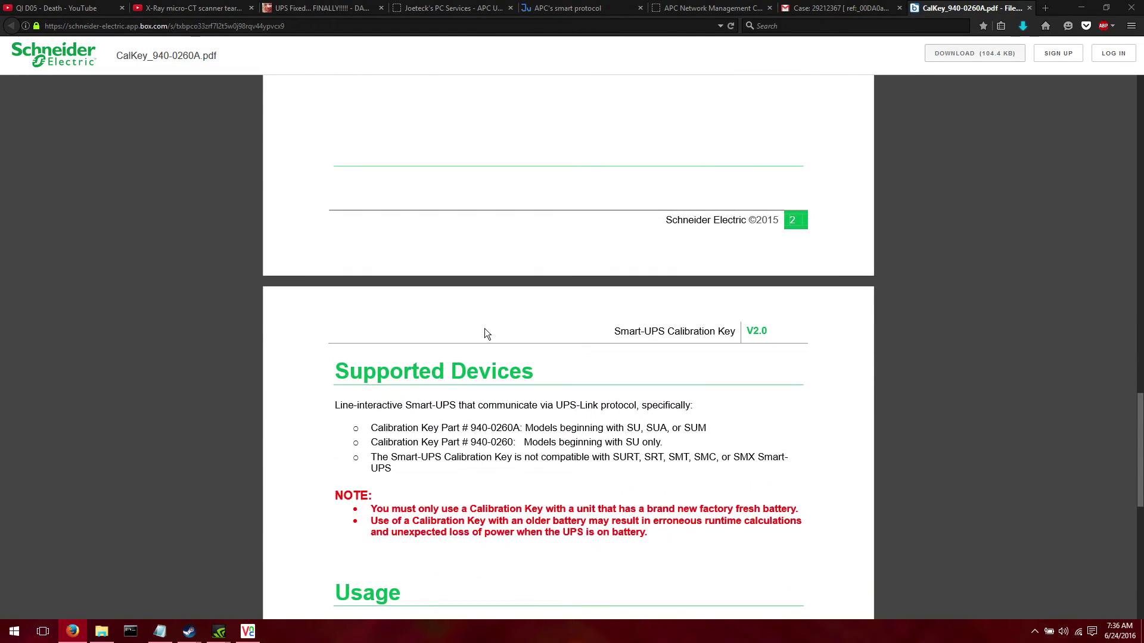
scroll(484, 333, "down", 1)
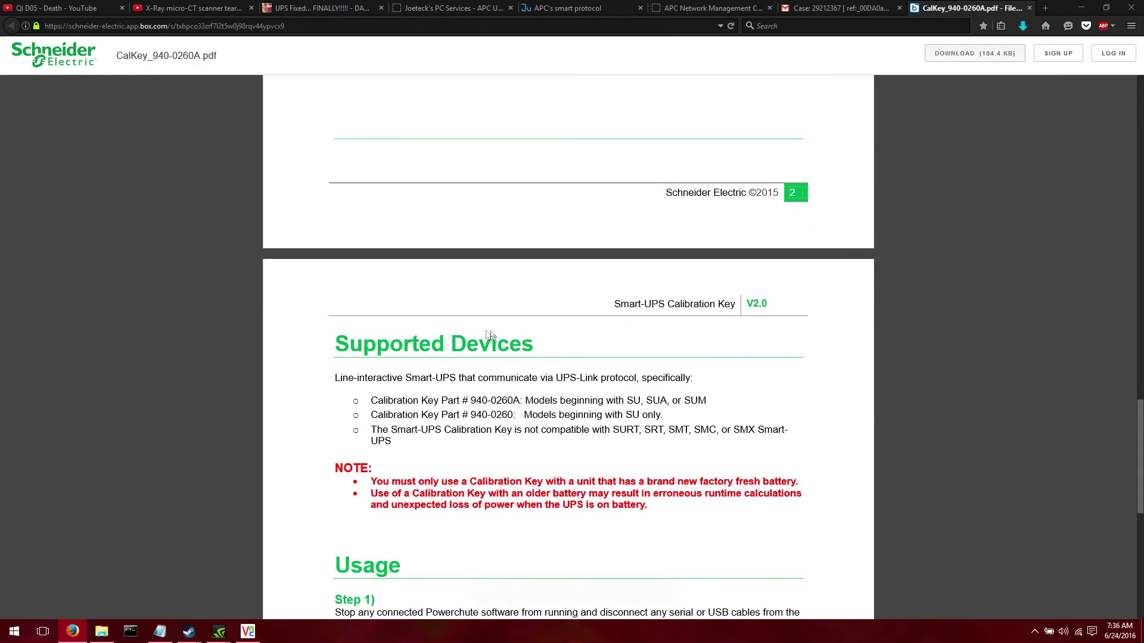
scroll(635, 339, "down", 1)
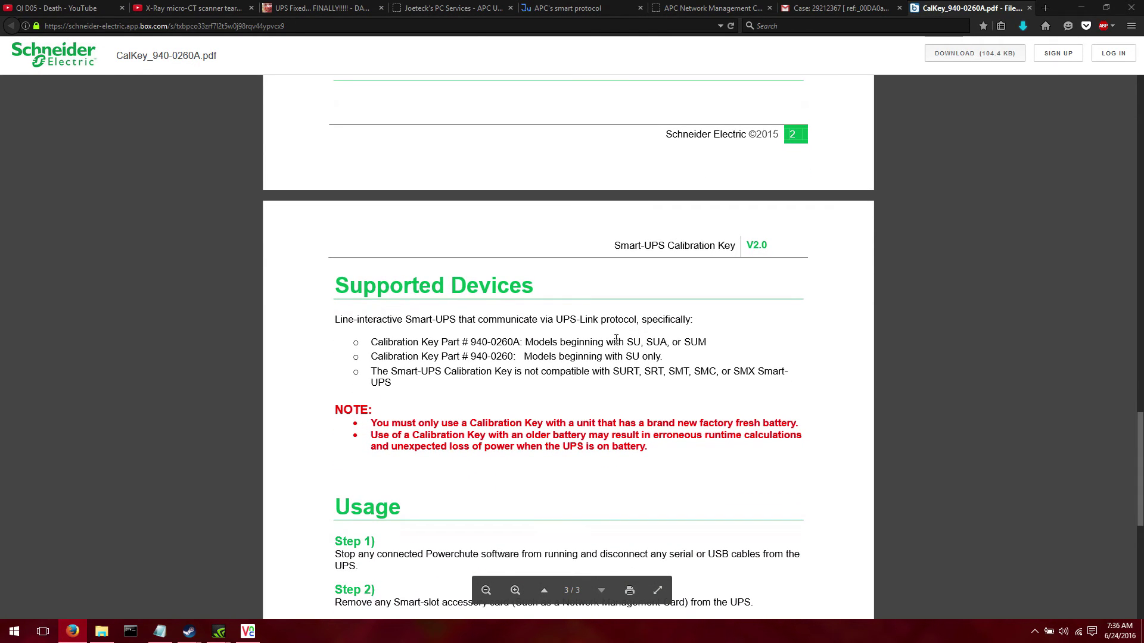
left_click_drag(617, 341, 646, 344)
left_click(550, 358)
Scroll down through the six Usage steps for recalibrating the UPS, highlighting part of Step 3
scroll(590, 341, "down", 3)
scroll(590, 341, "down", 2)
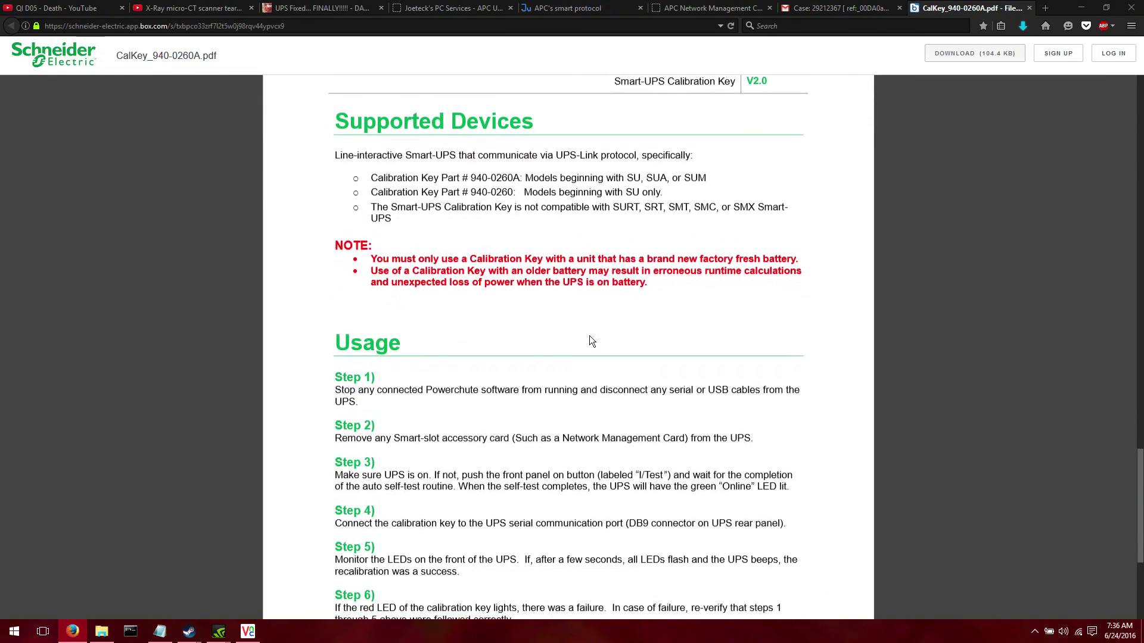
scroll(590, 341, "down", 2)
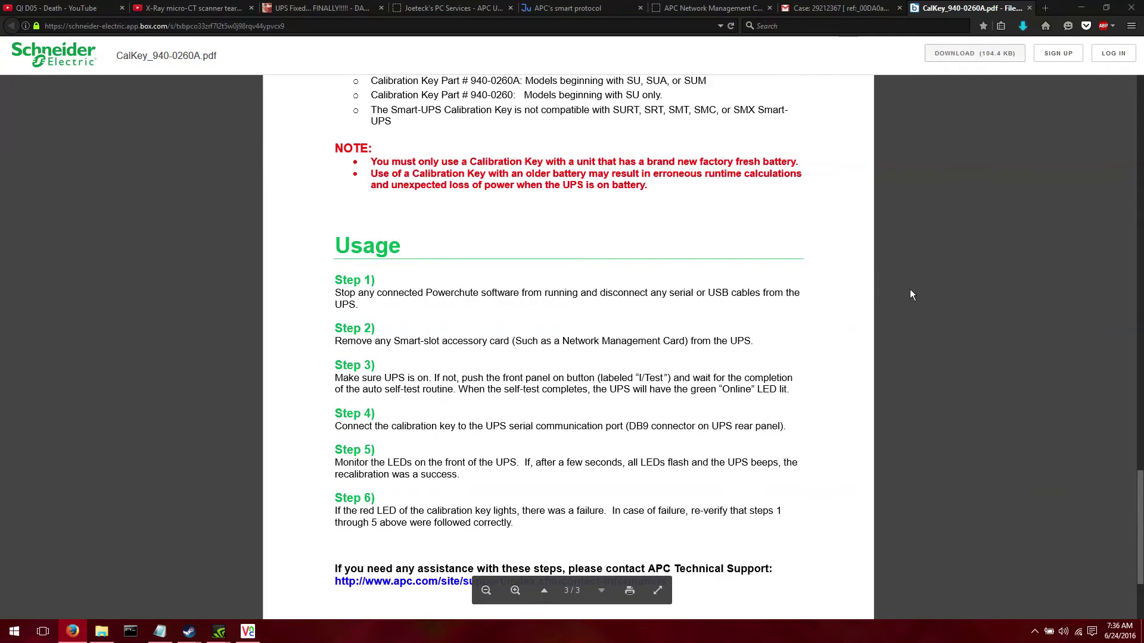
scroll(910, 295, "down", 2)
scroll(909, 292, "down", 1)
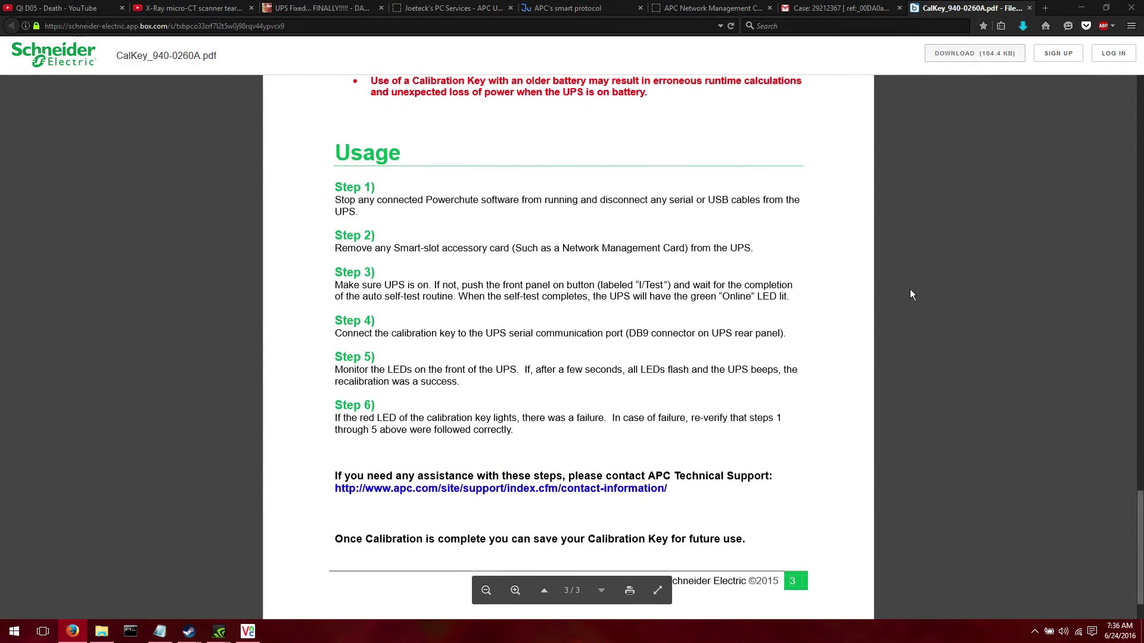
scroll(911, 294, "down", 1)
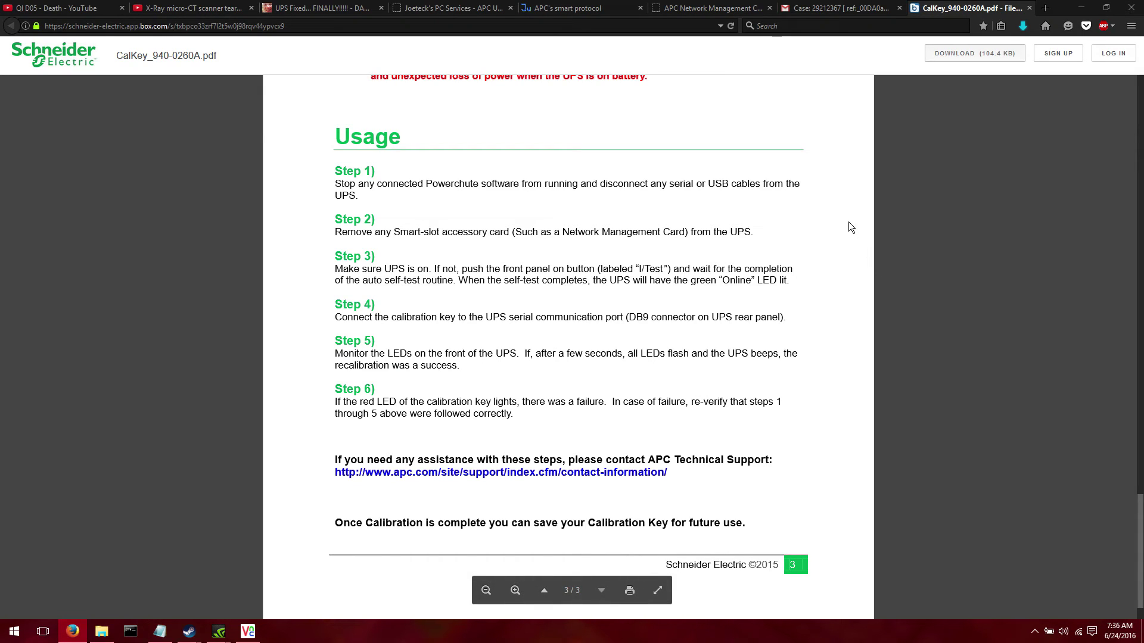
mouse_move(641, 268)
left_mouse_down()
mouse_move(774, 297)
mouse_move(643, 268)
left_mouse_up()
left_click(689, 262)
scroll(805, 274, "down", 1)
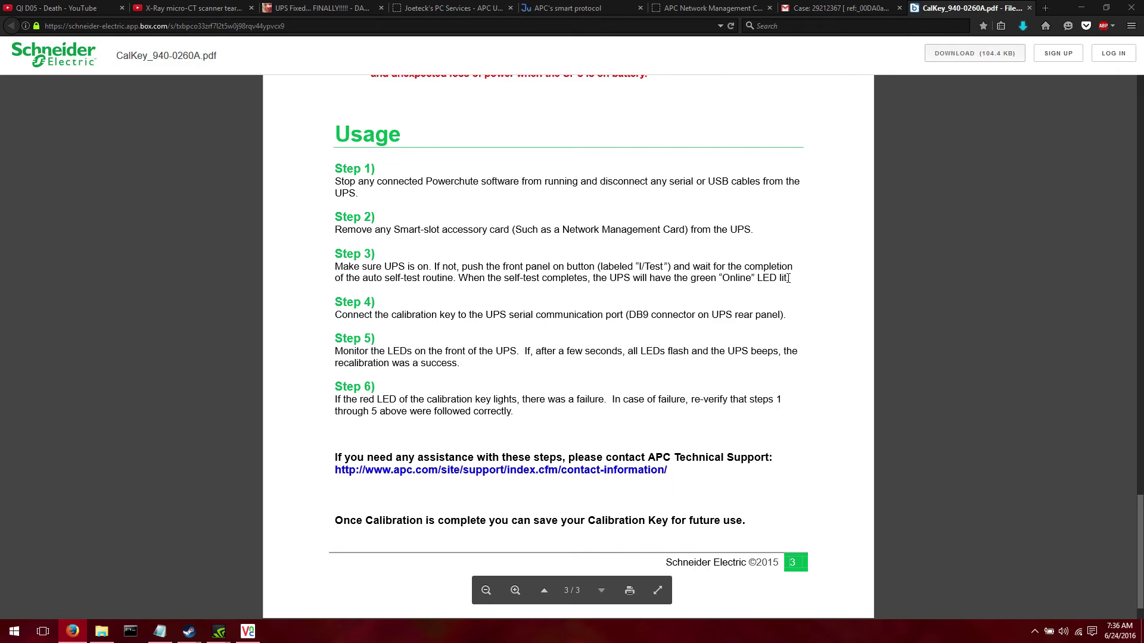
scroll(788, 279, "down", 1)
scroll(788, 278, "down", 1)
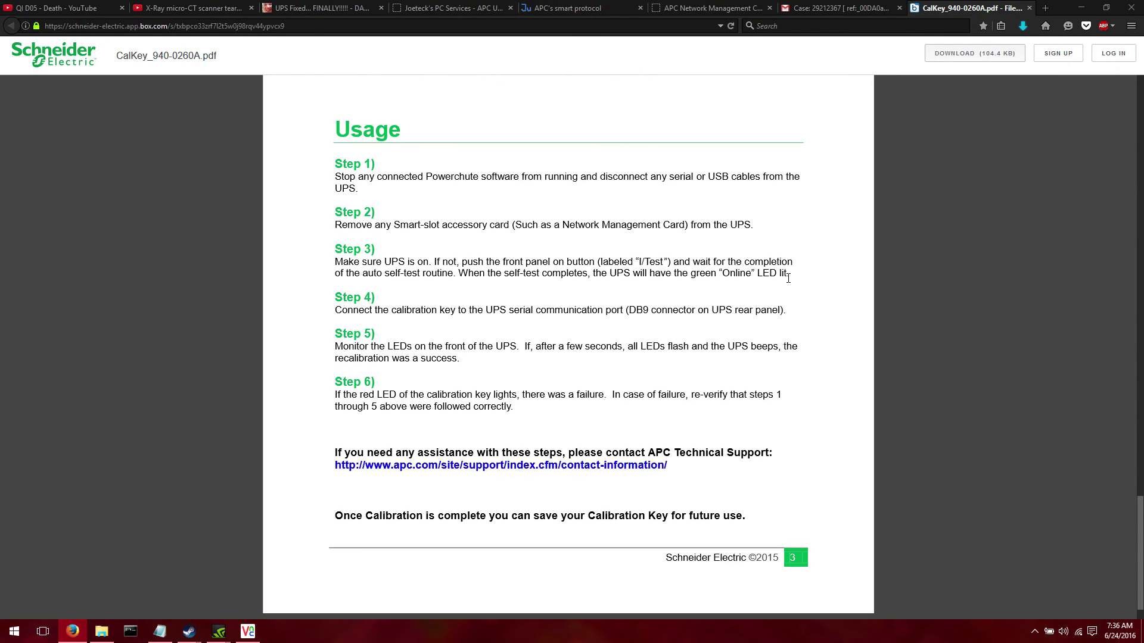